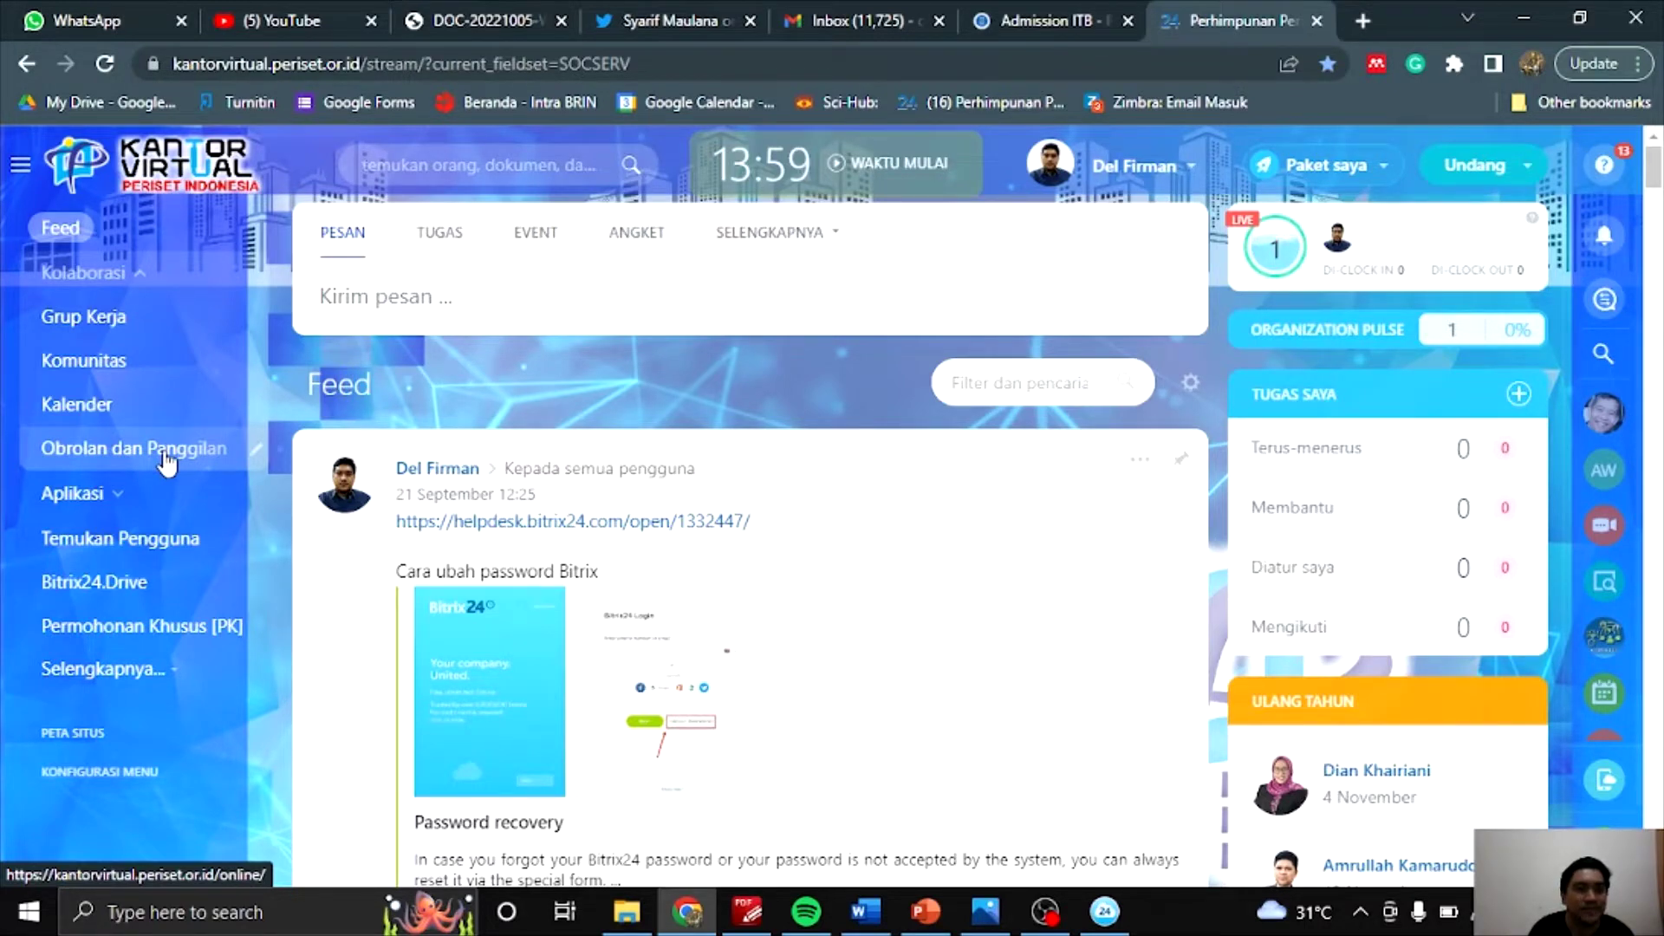
Step: Open Obrolan dan Panggilan and set up a new HD video conference named "Tes Conference1"
click(168, 462)
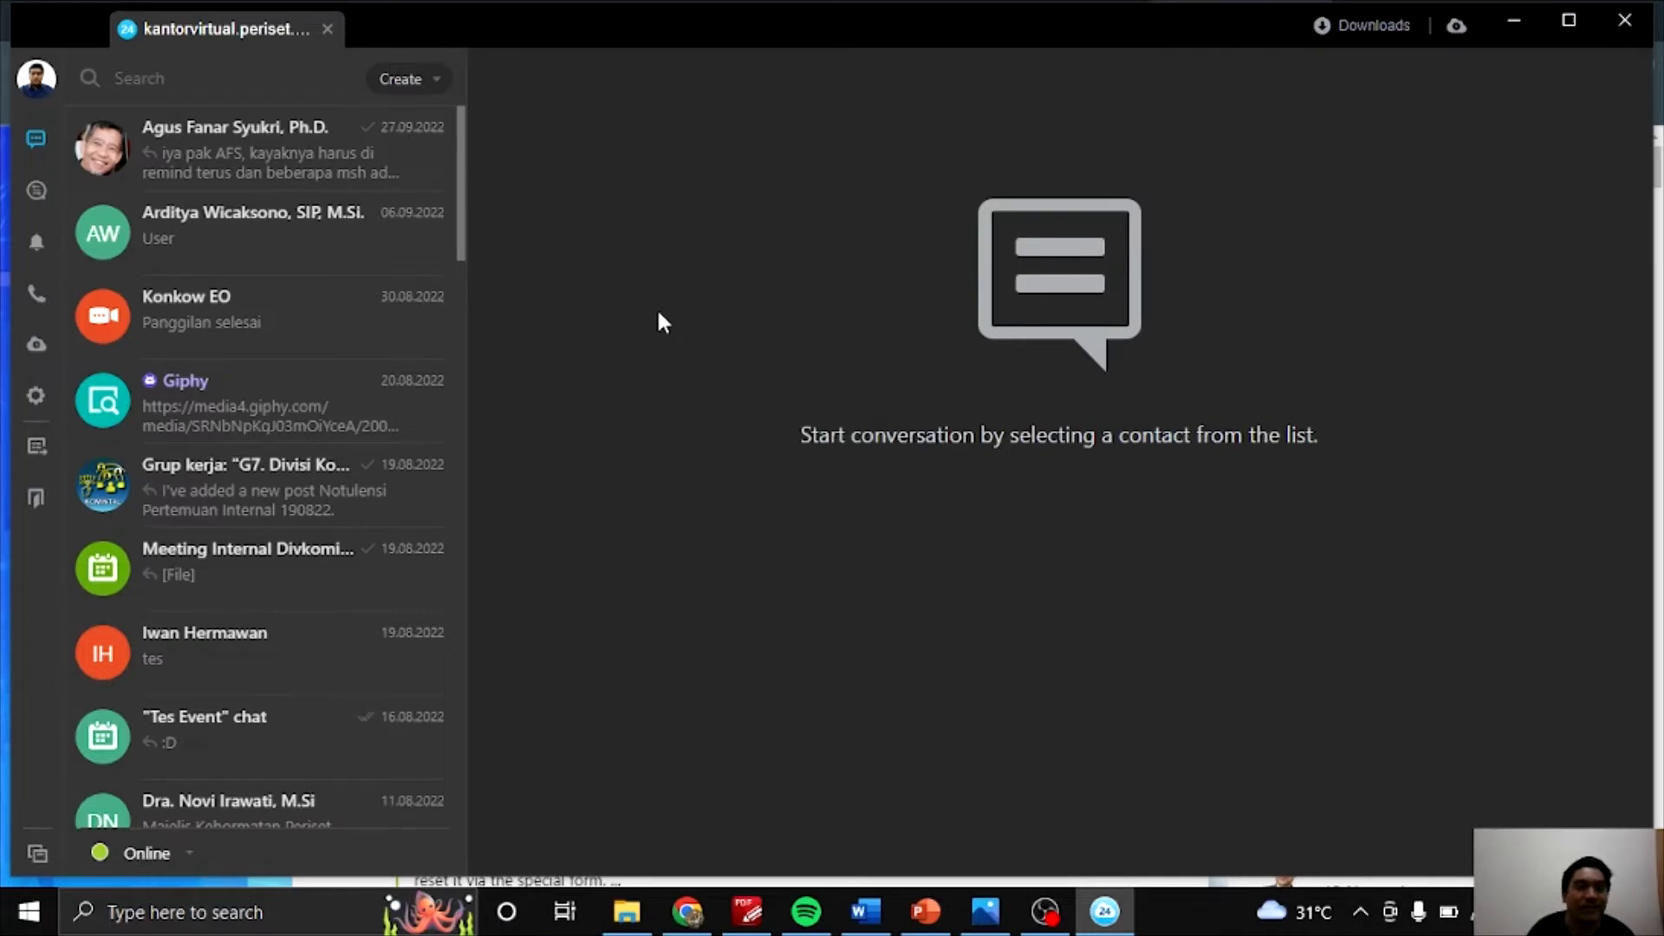
click(428, 85)
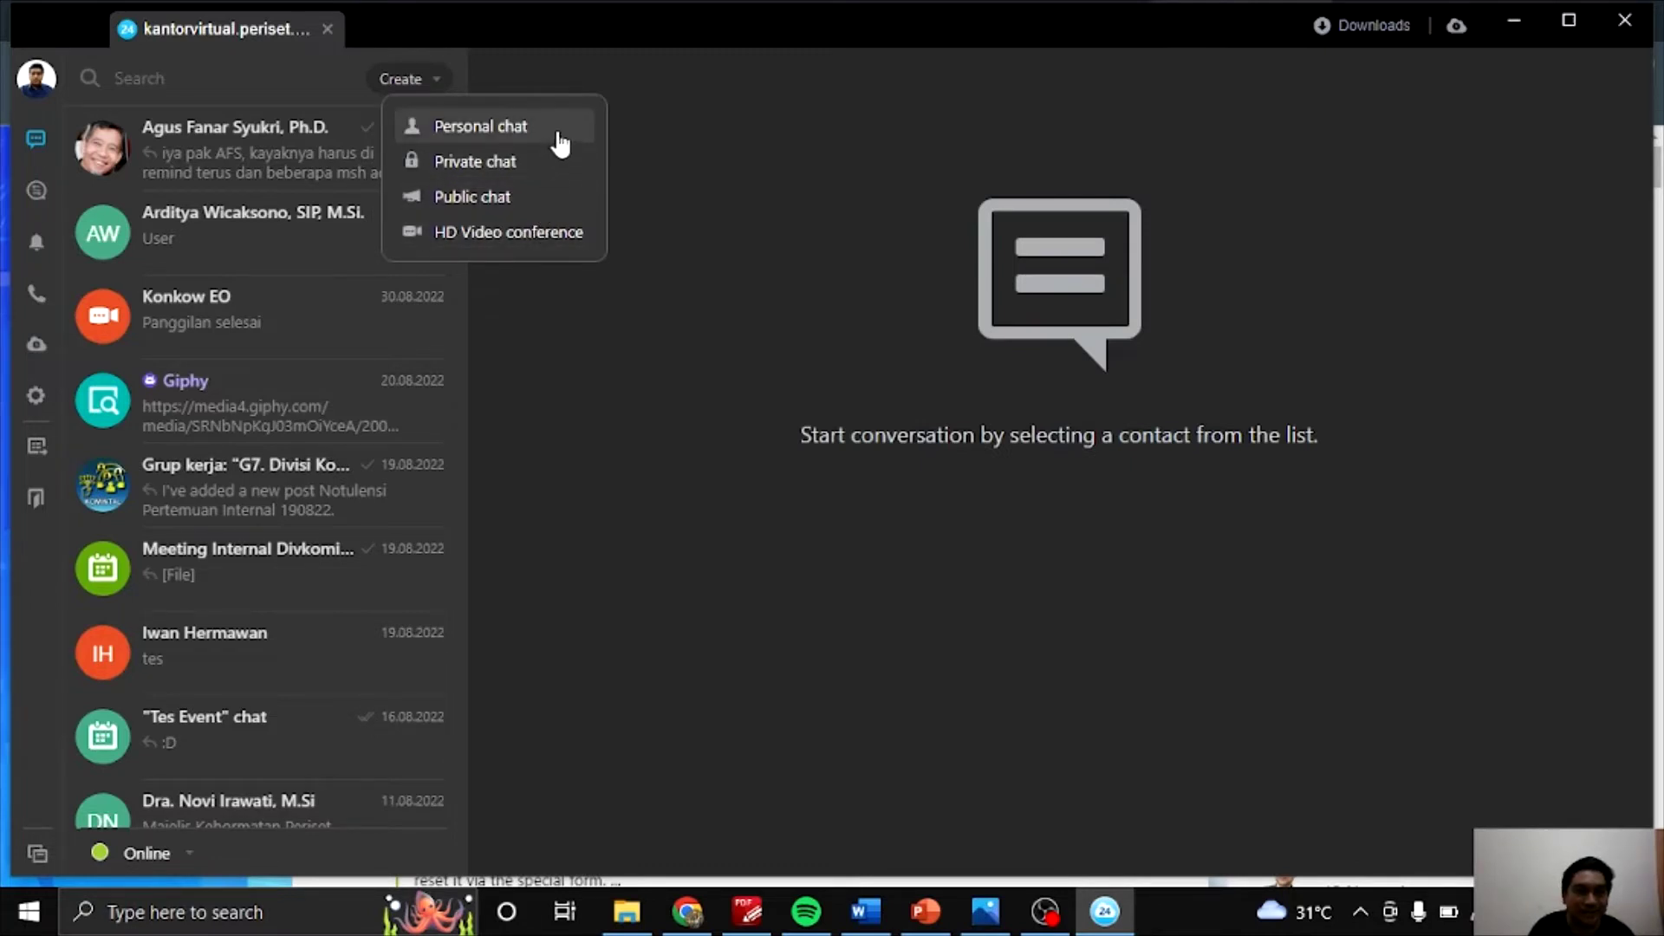
click(549, 243)
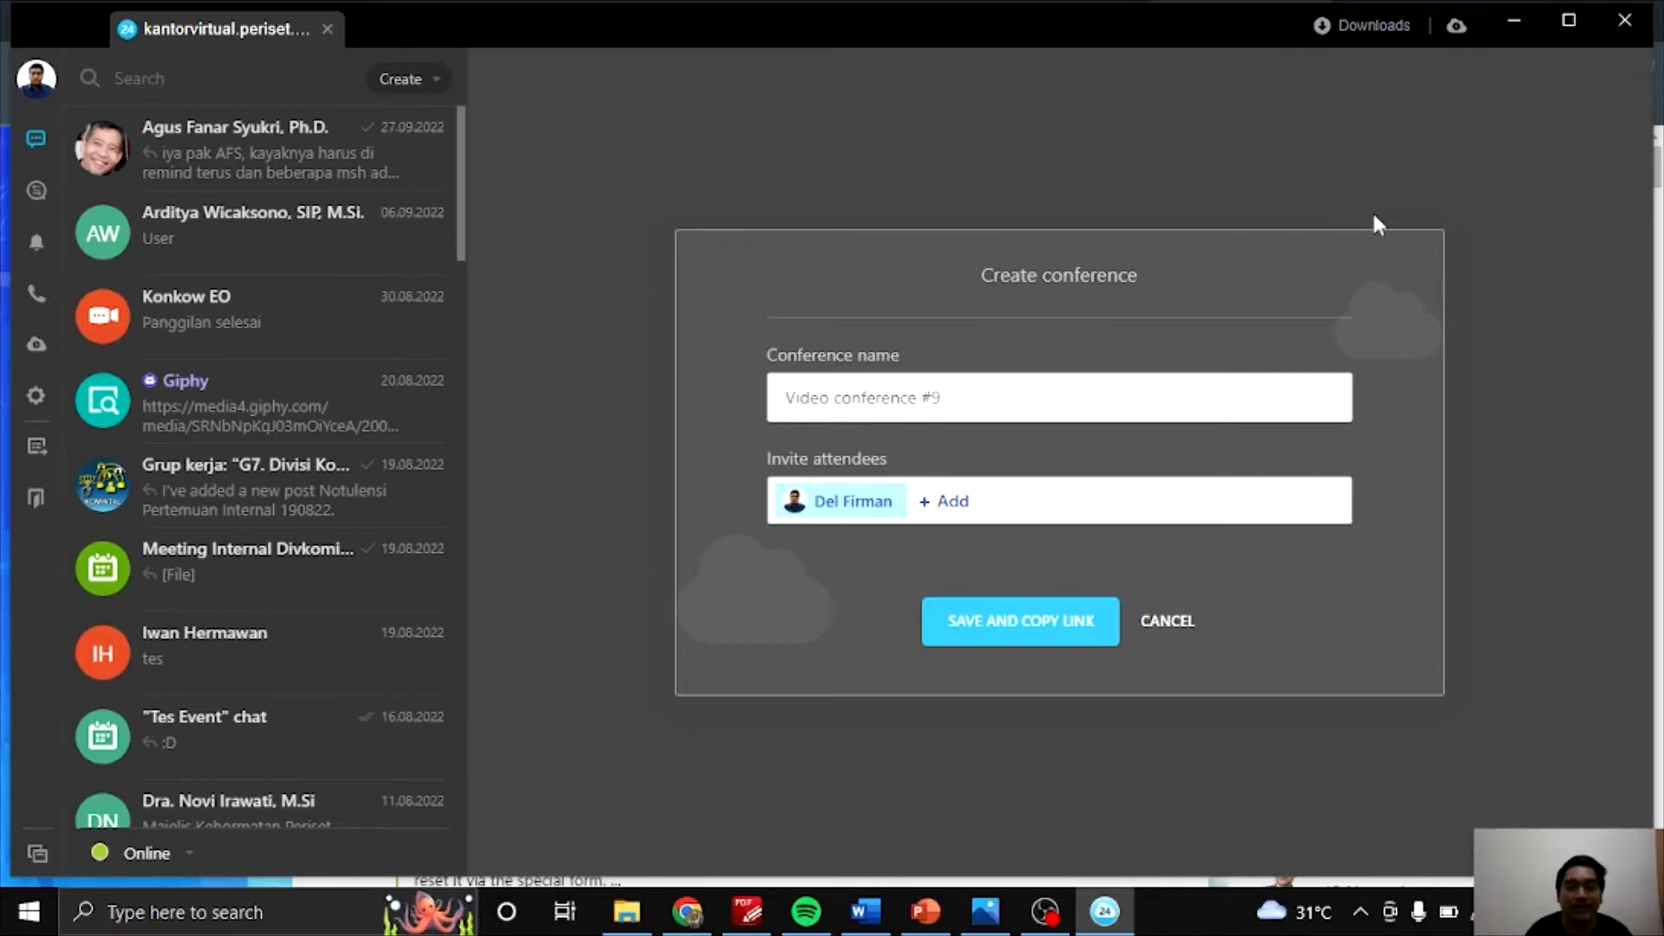
text(Tes Conference1)
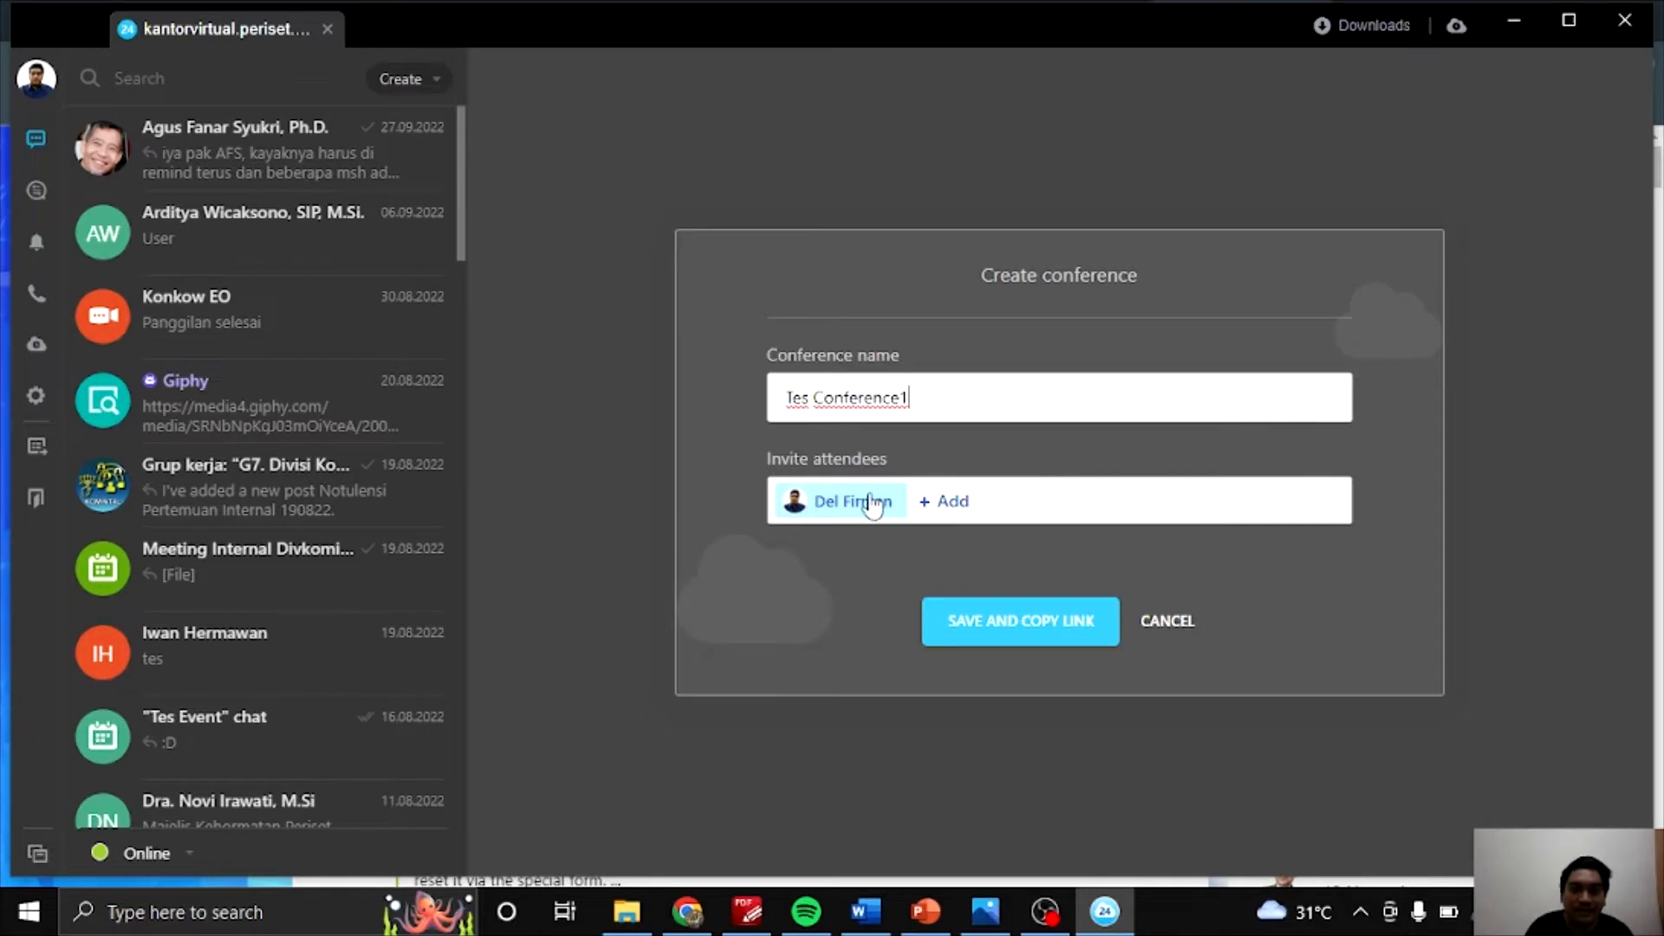
Step: Try inviting two colleagues as conference attendees, and remove both from the invitation
click(951, 507)
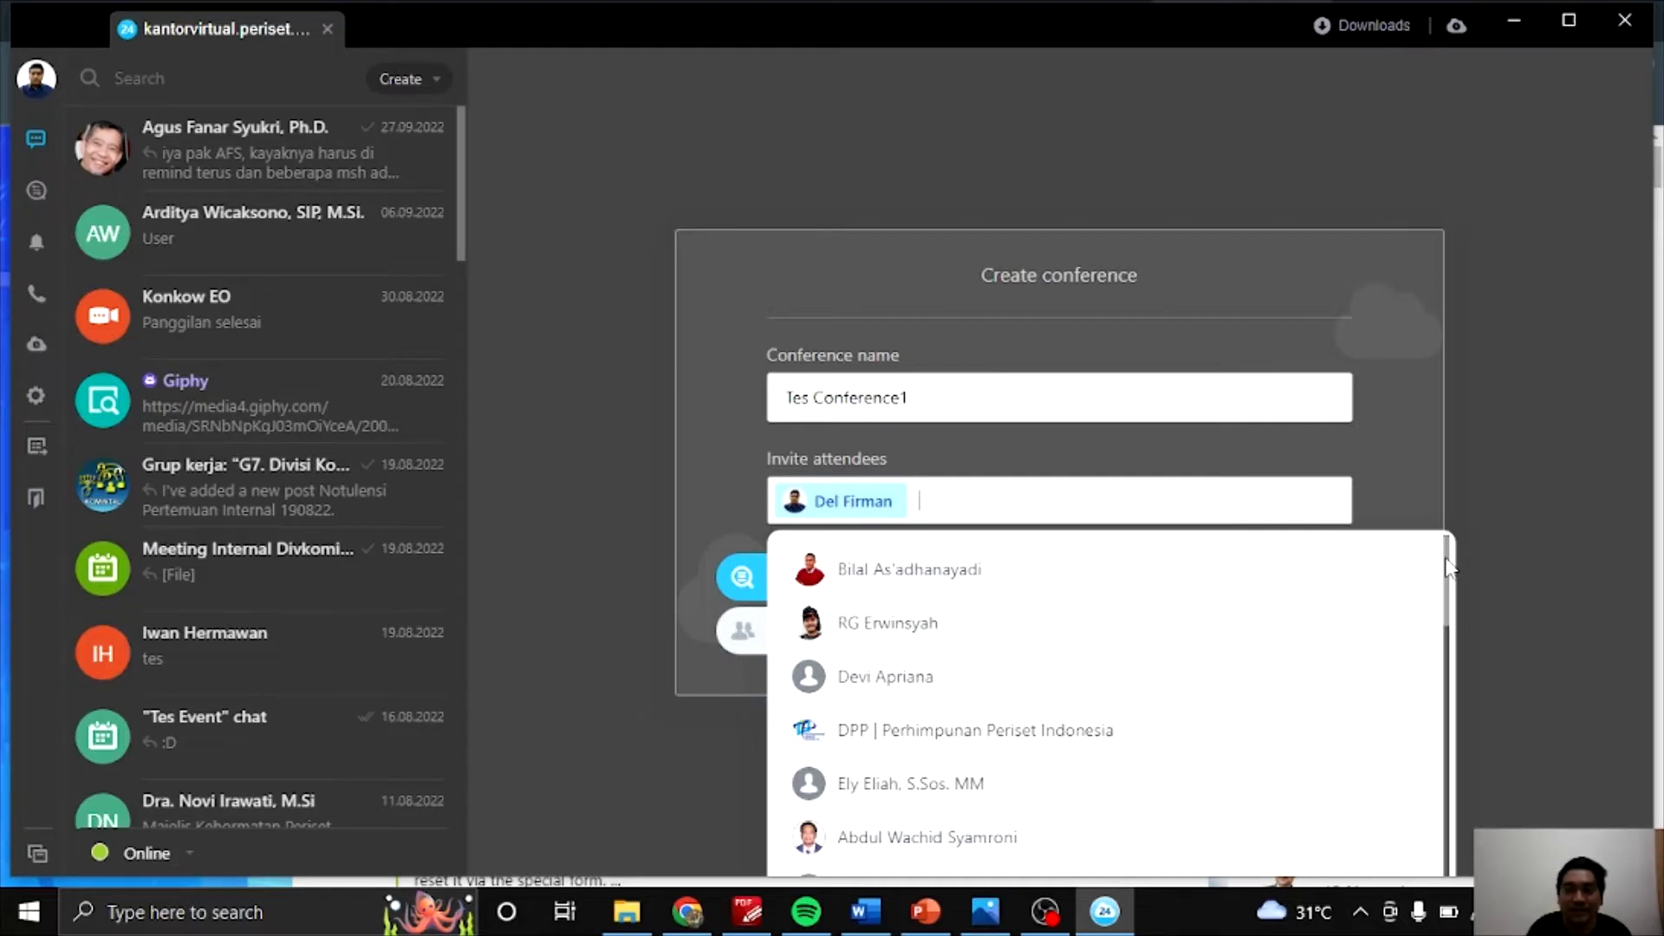
mouse_move(1449, 568)
mouse_down()
mouse_move(1459, 819)
mouse_move(1456, 558)
mouse_up()
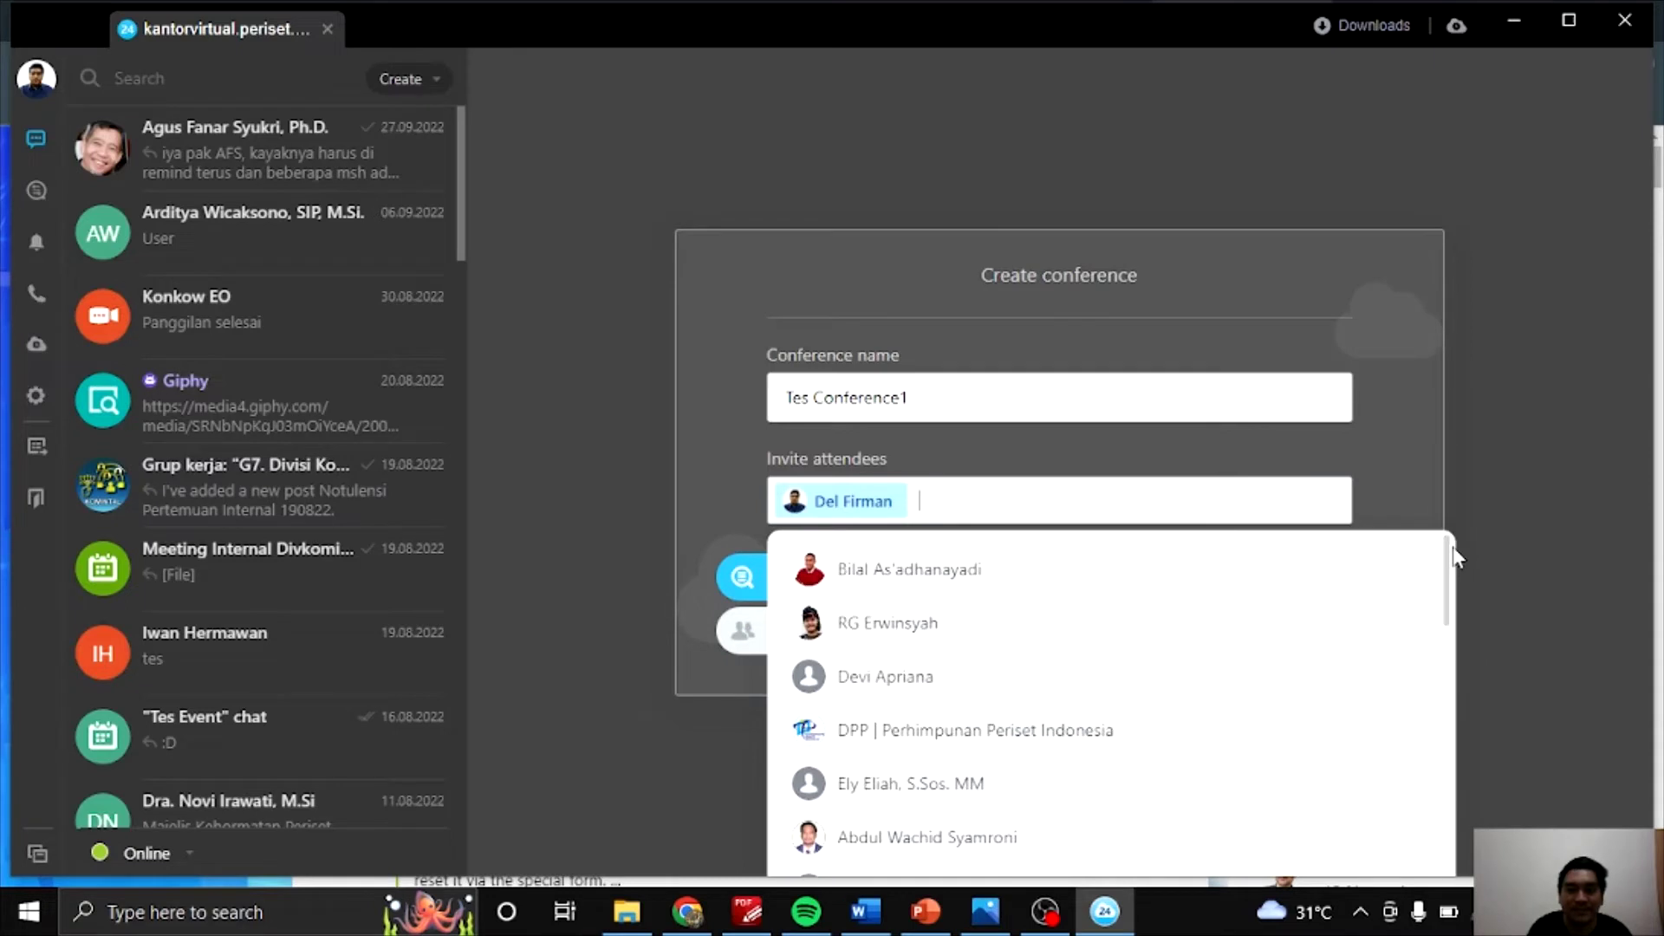
click(923, 578)
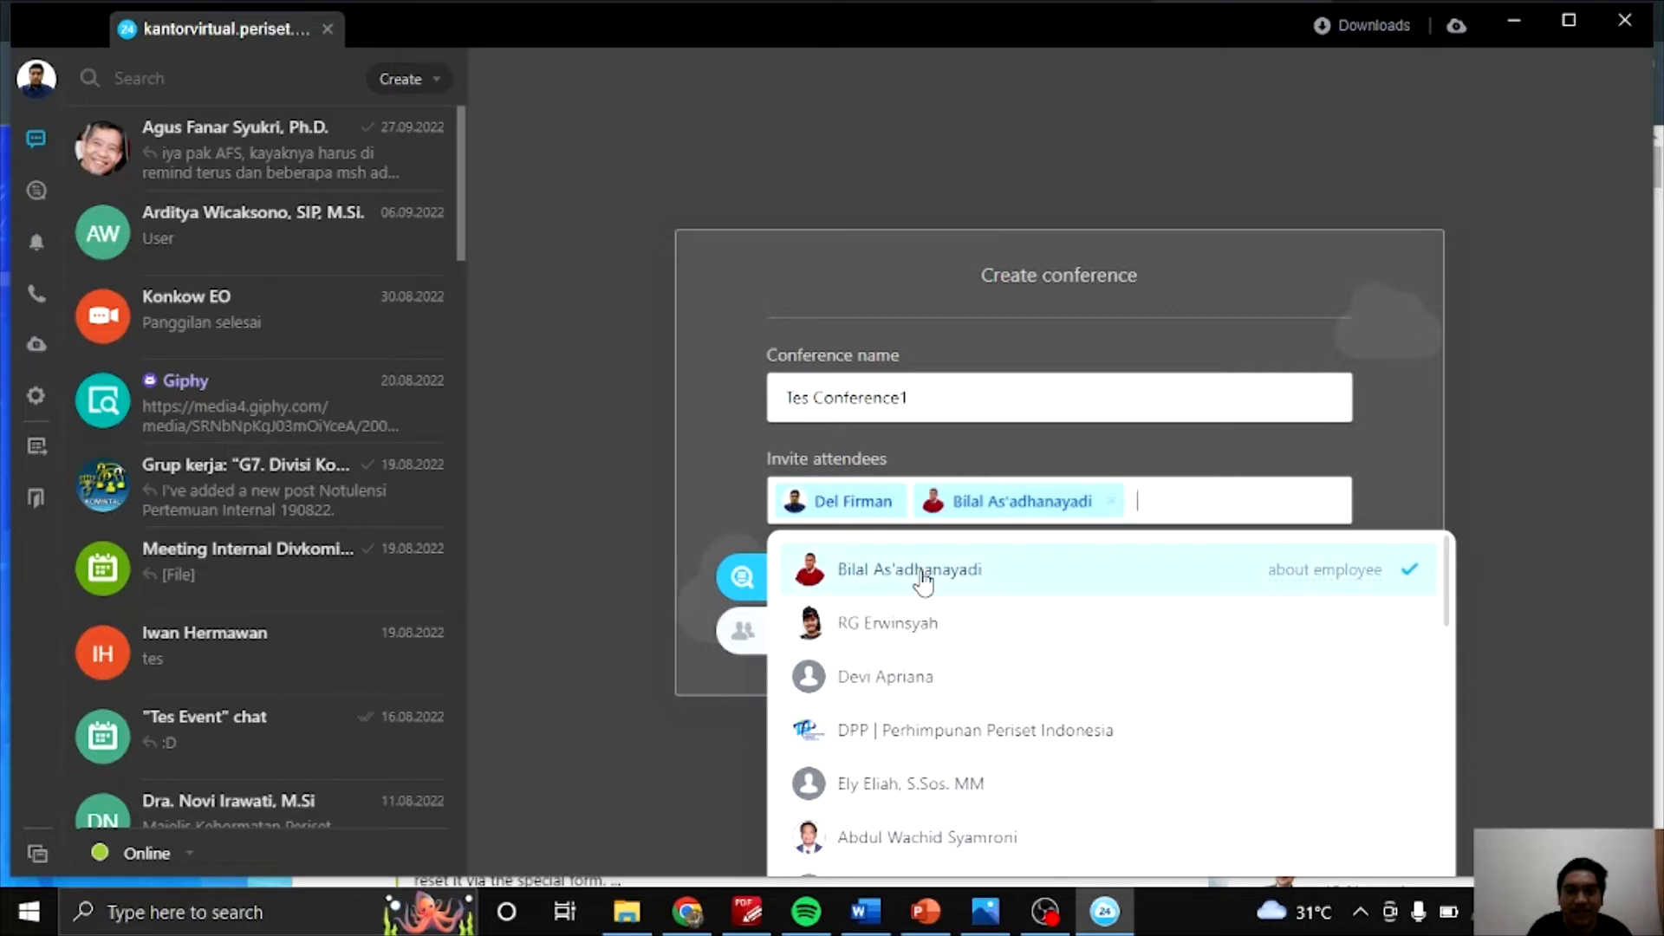
click(940, 626)
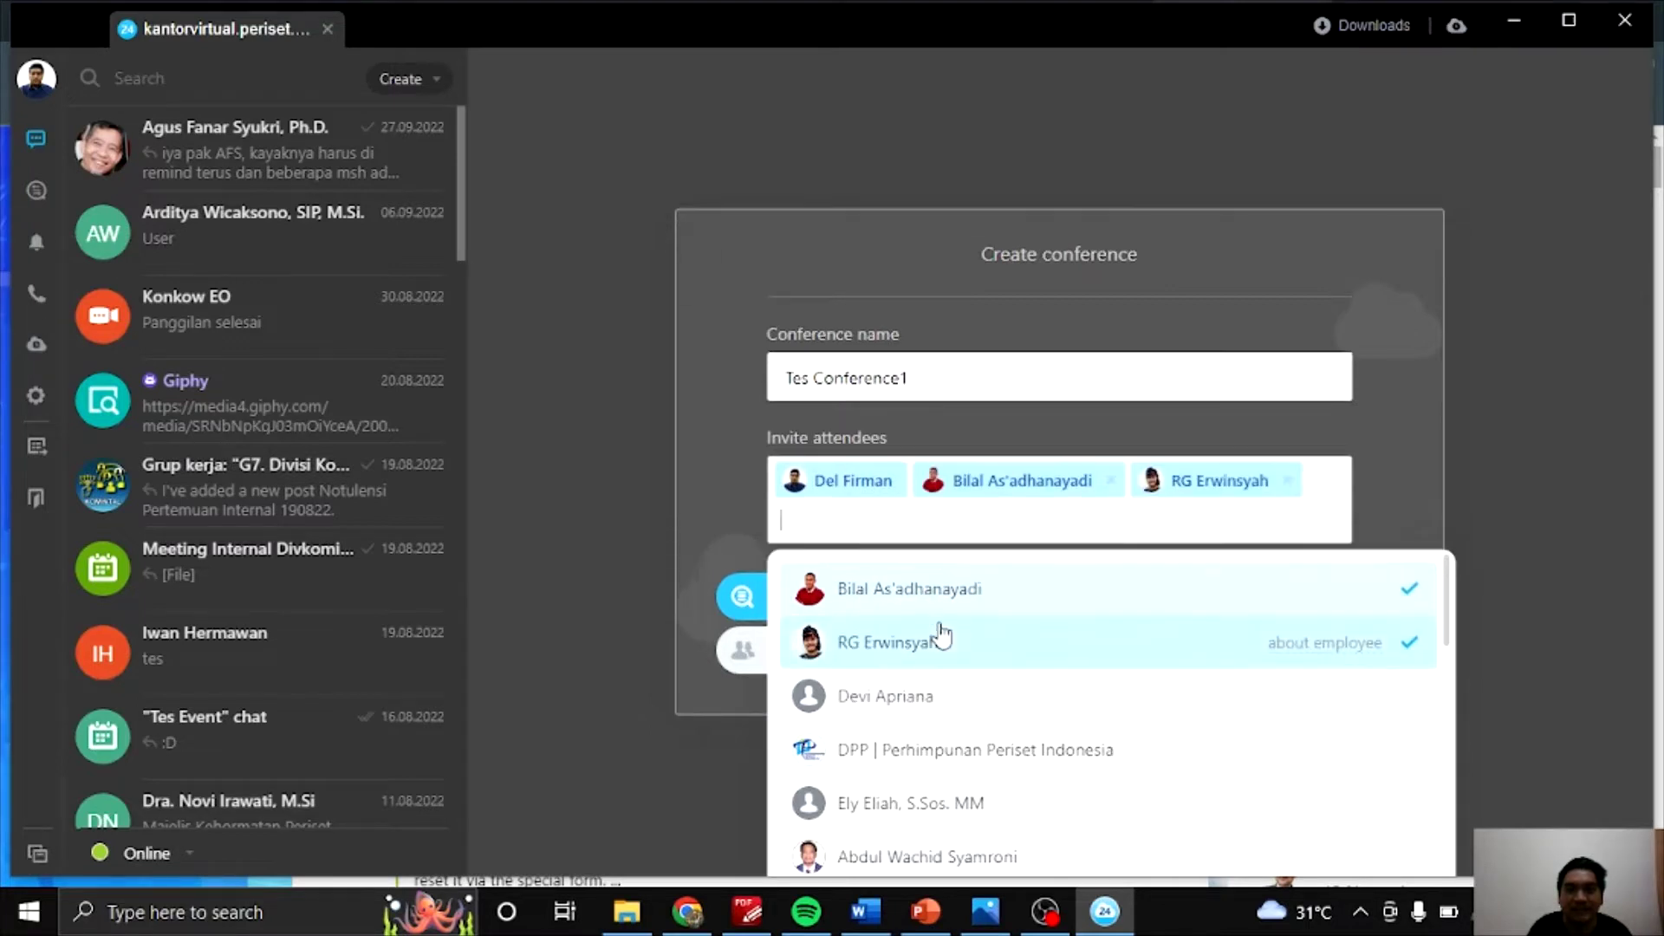
click(1422, 459)
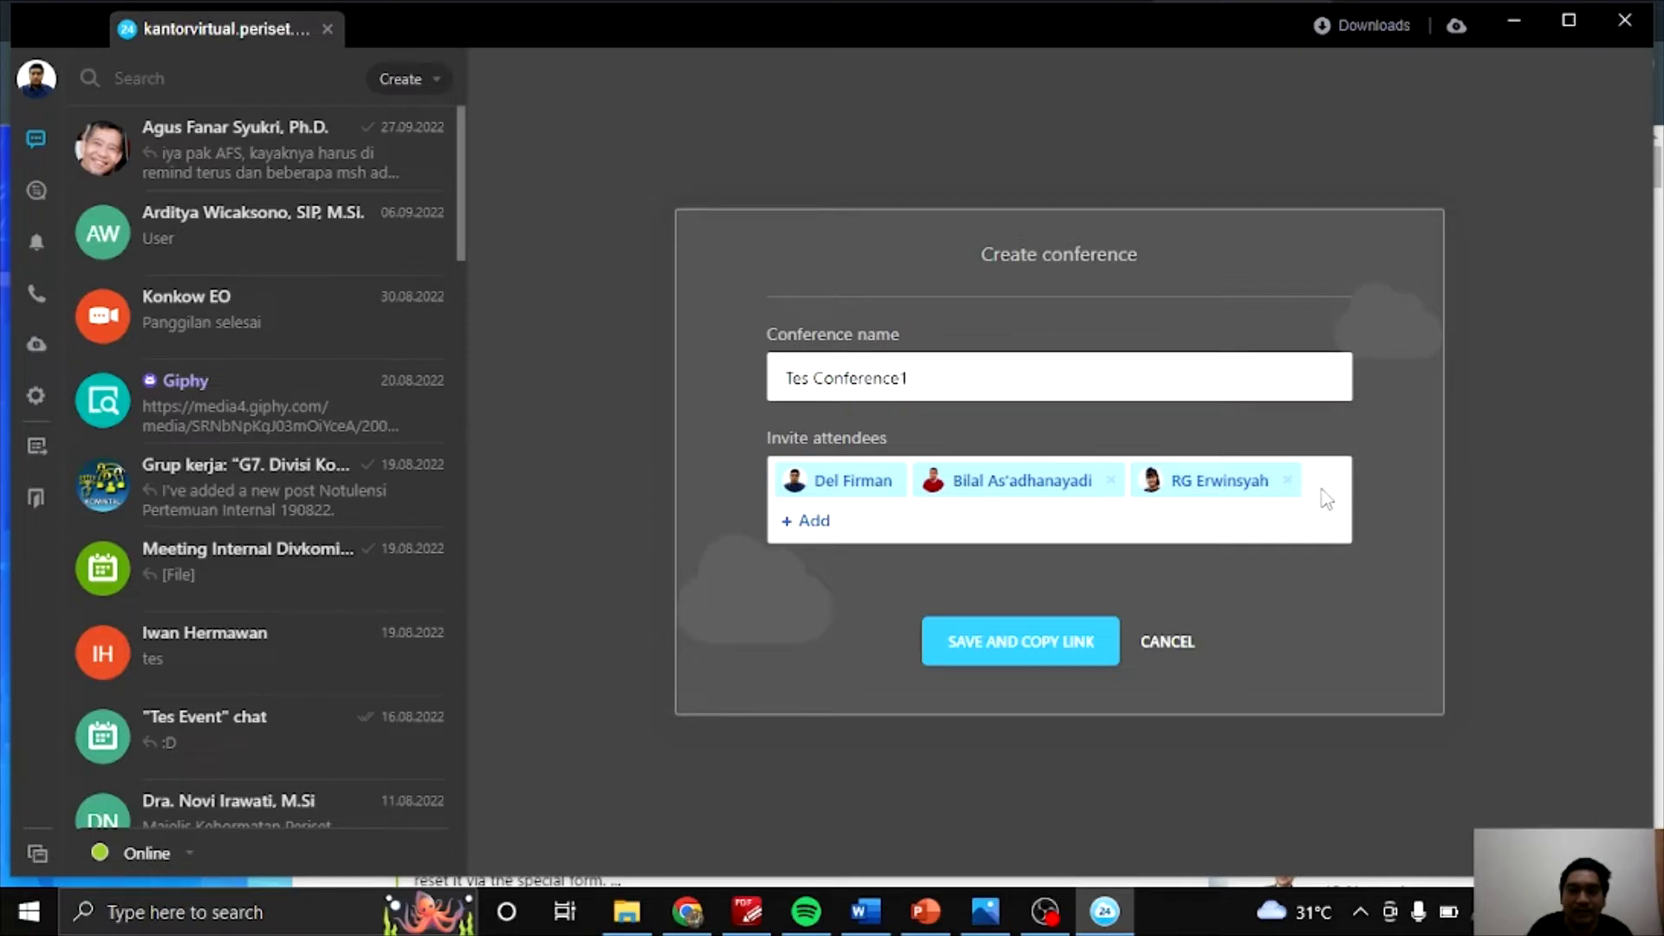
click(1289, 484)
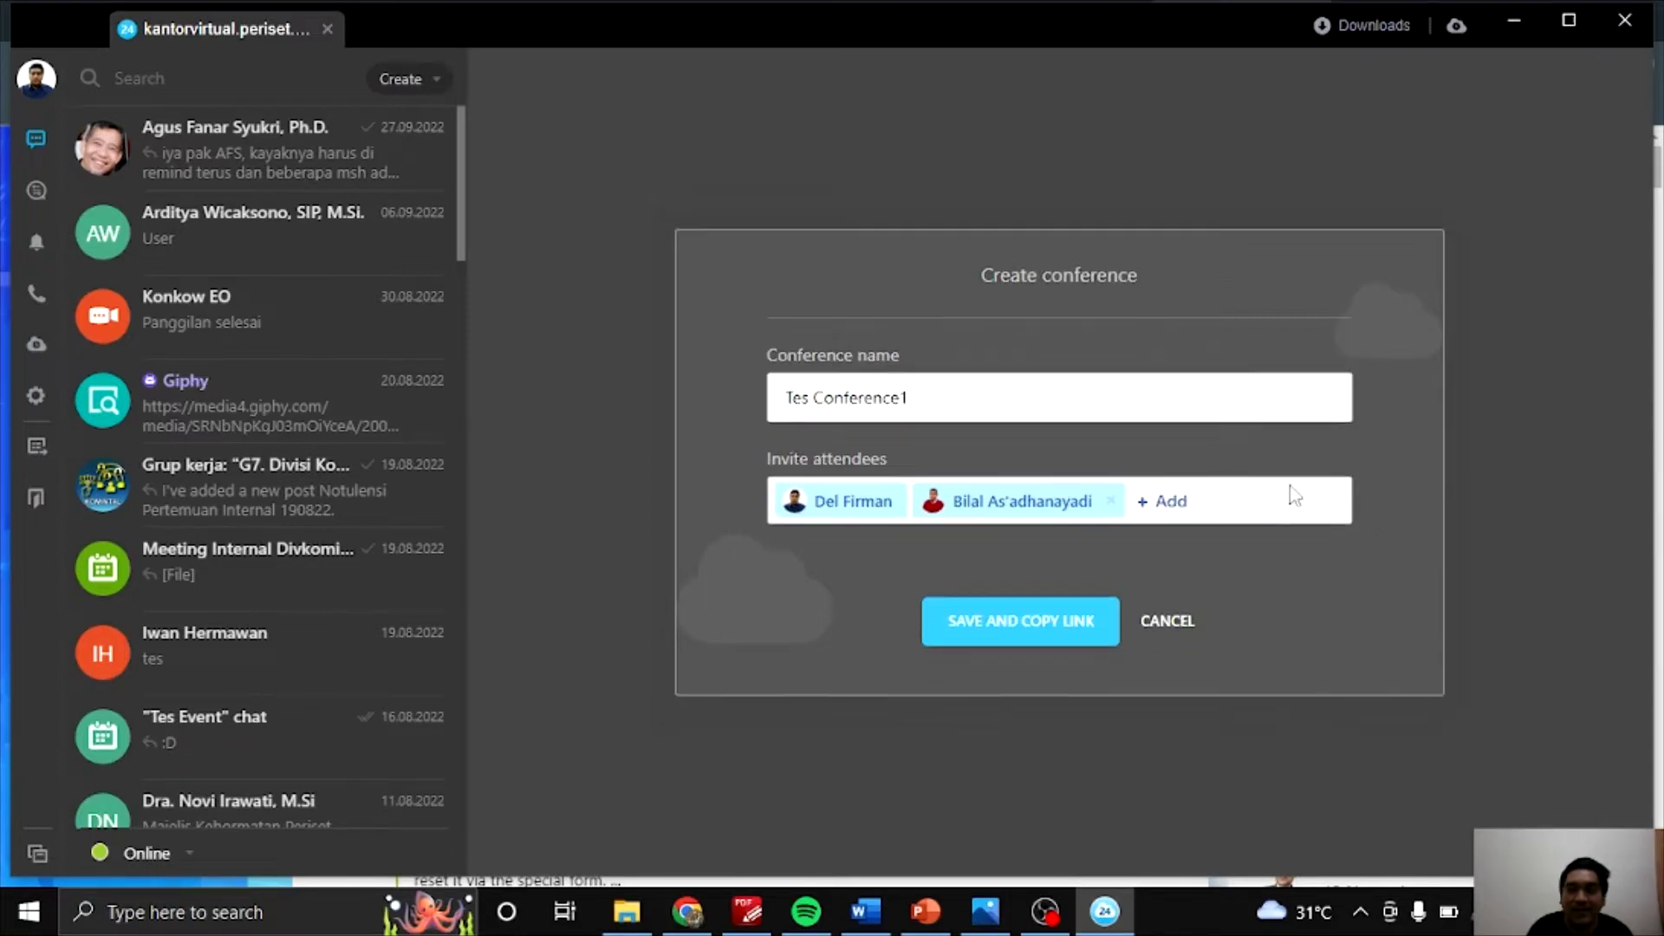
click(1112, 503)
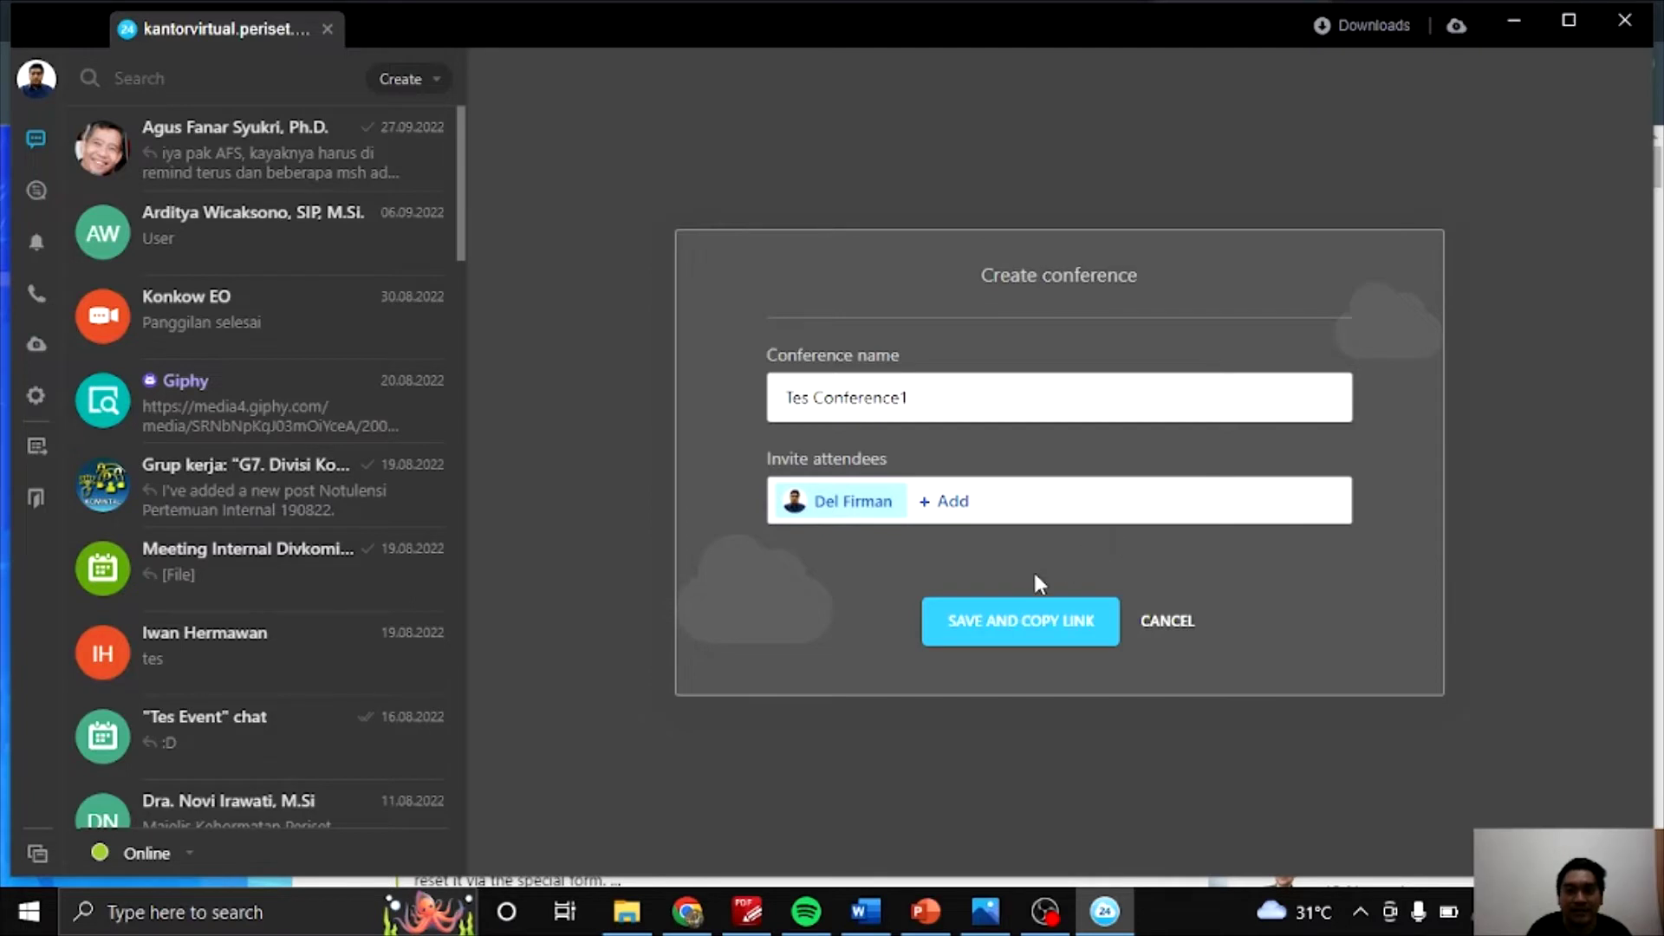
Step: Save the Tes Conference1 conference and copy its link
click(1004, 632)
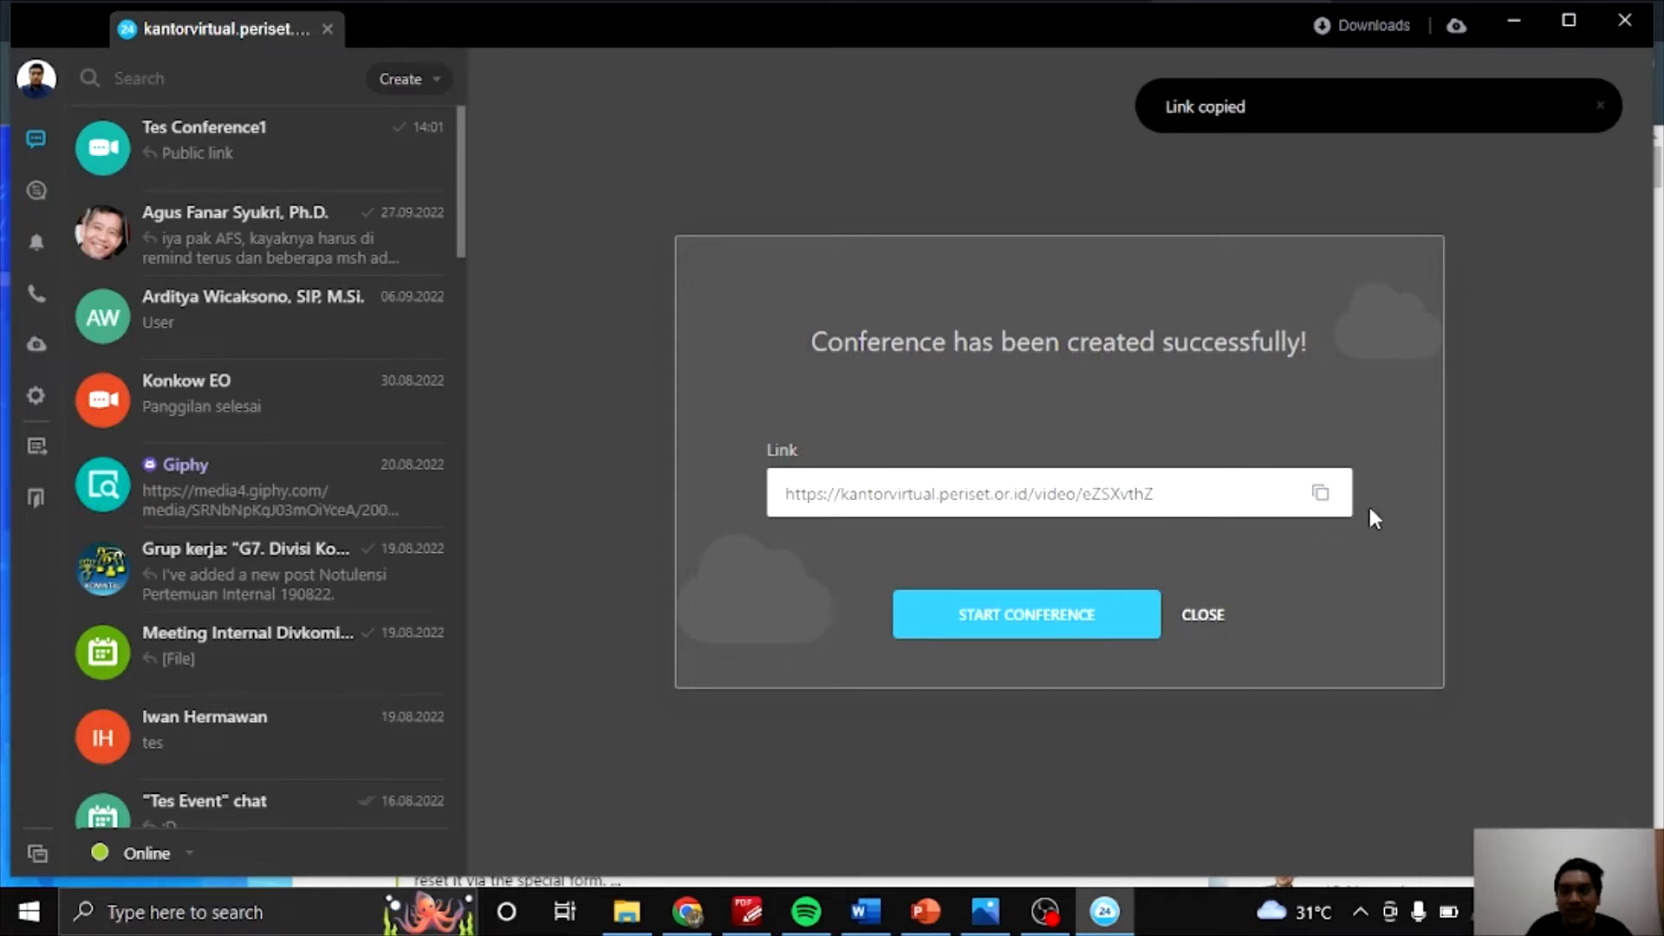
click(1320, 492)
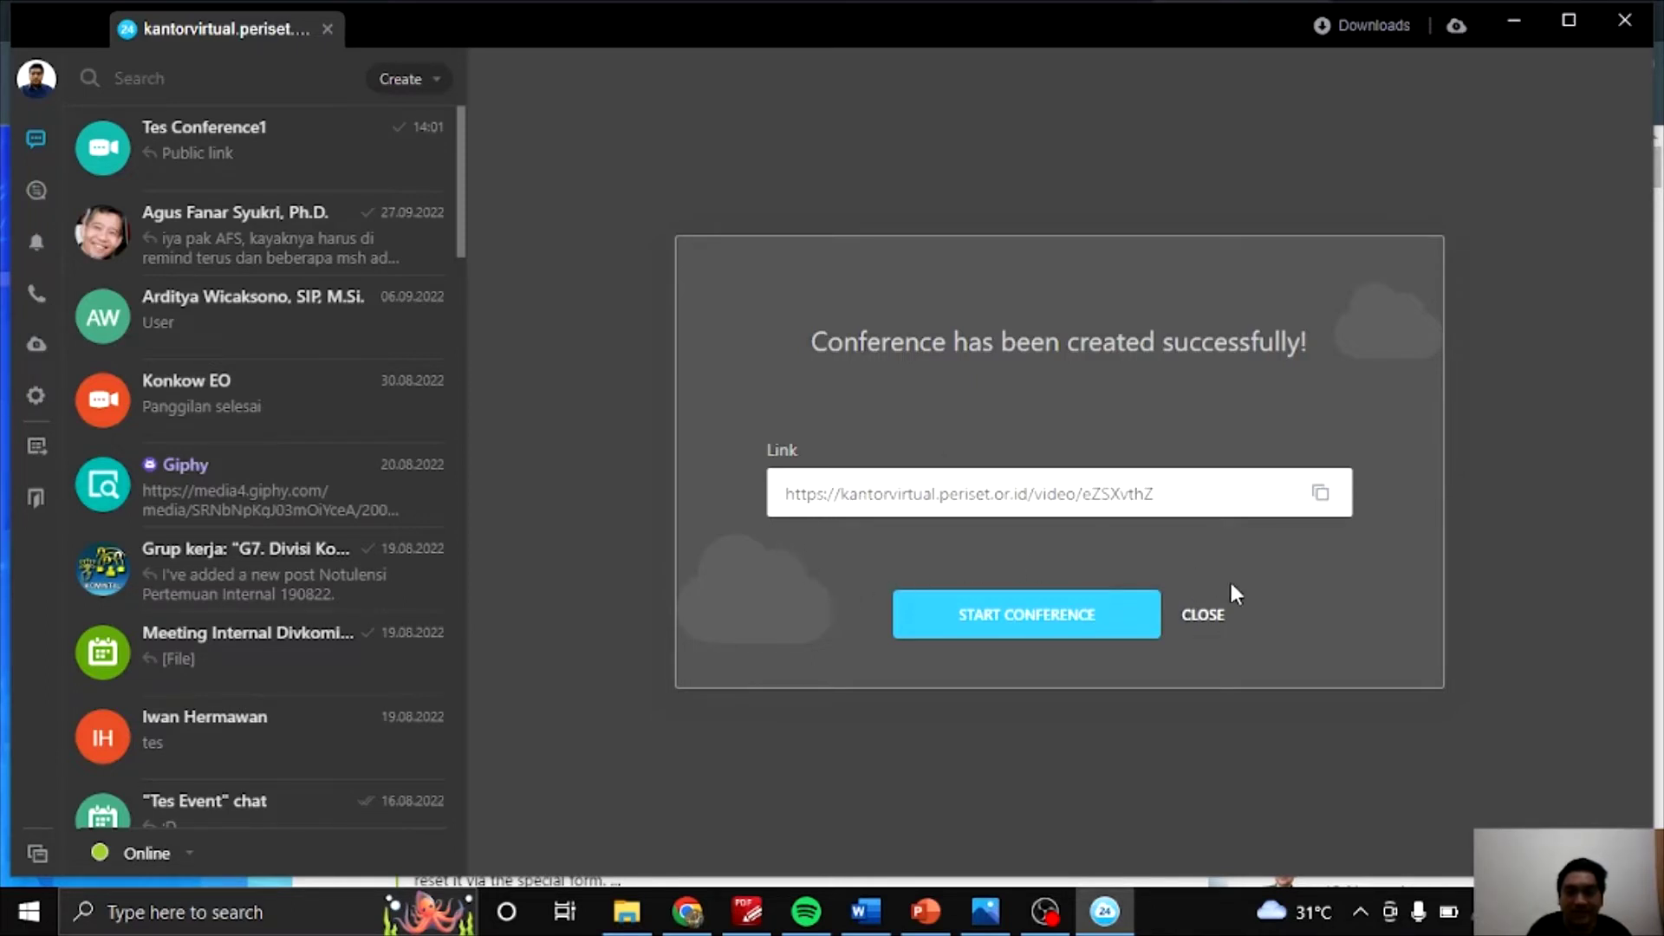
Step: Start the newly created conference with audio only
click(1018, 630)
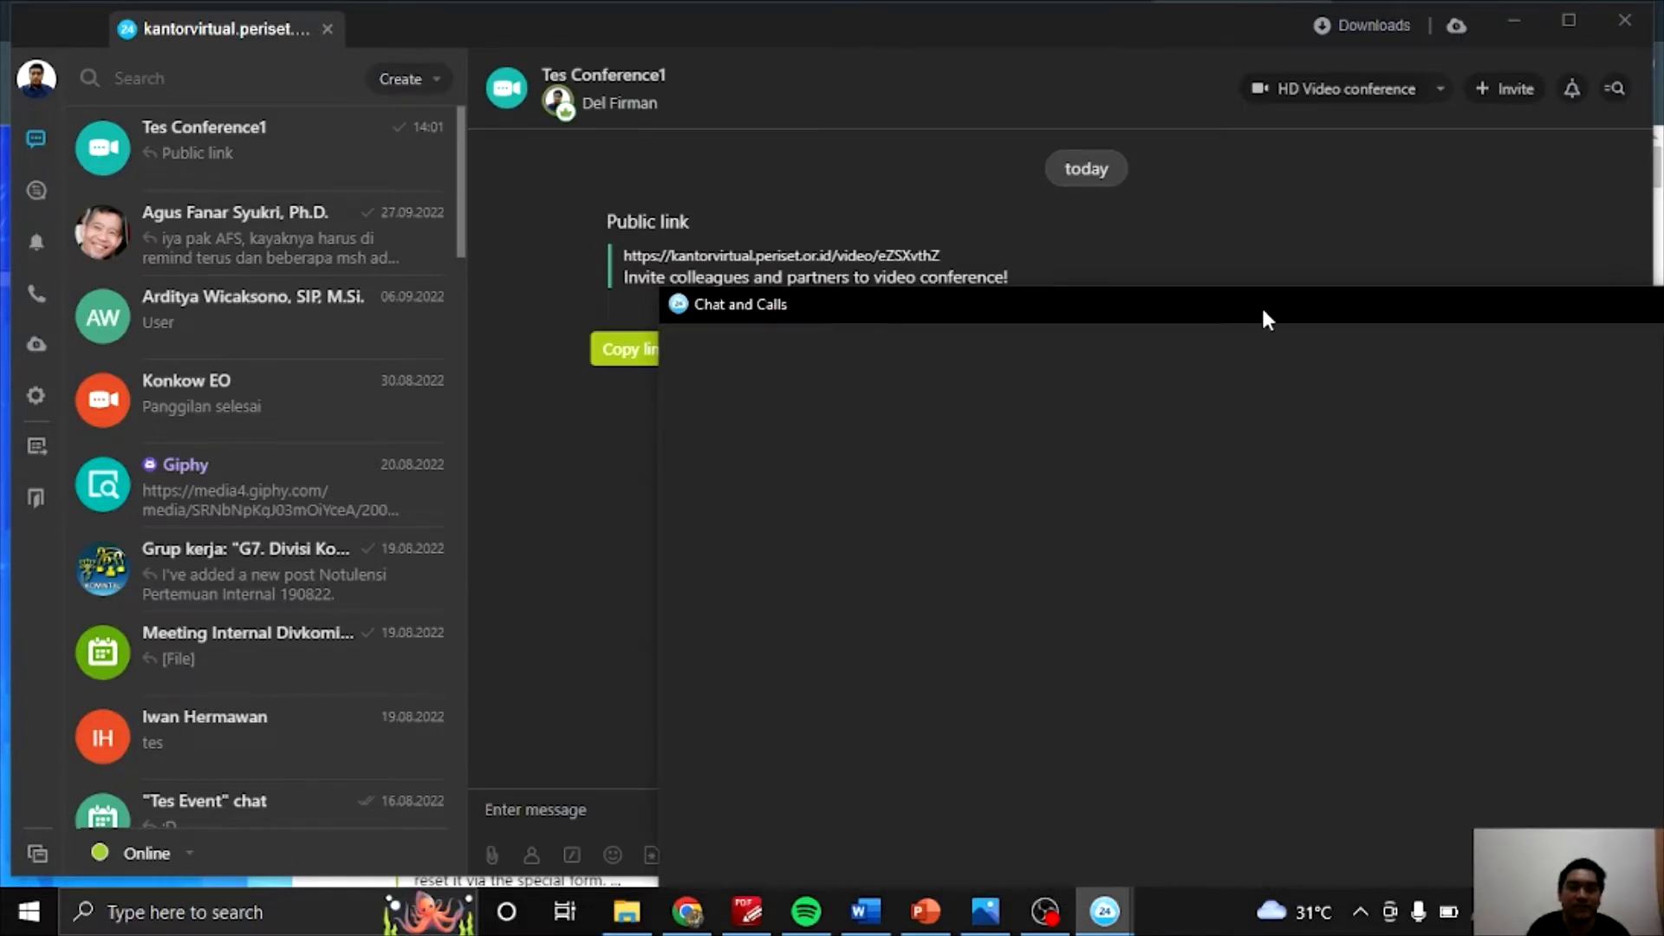
drag(1281, 298, 1034, 70)
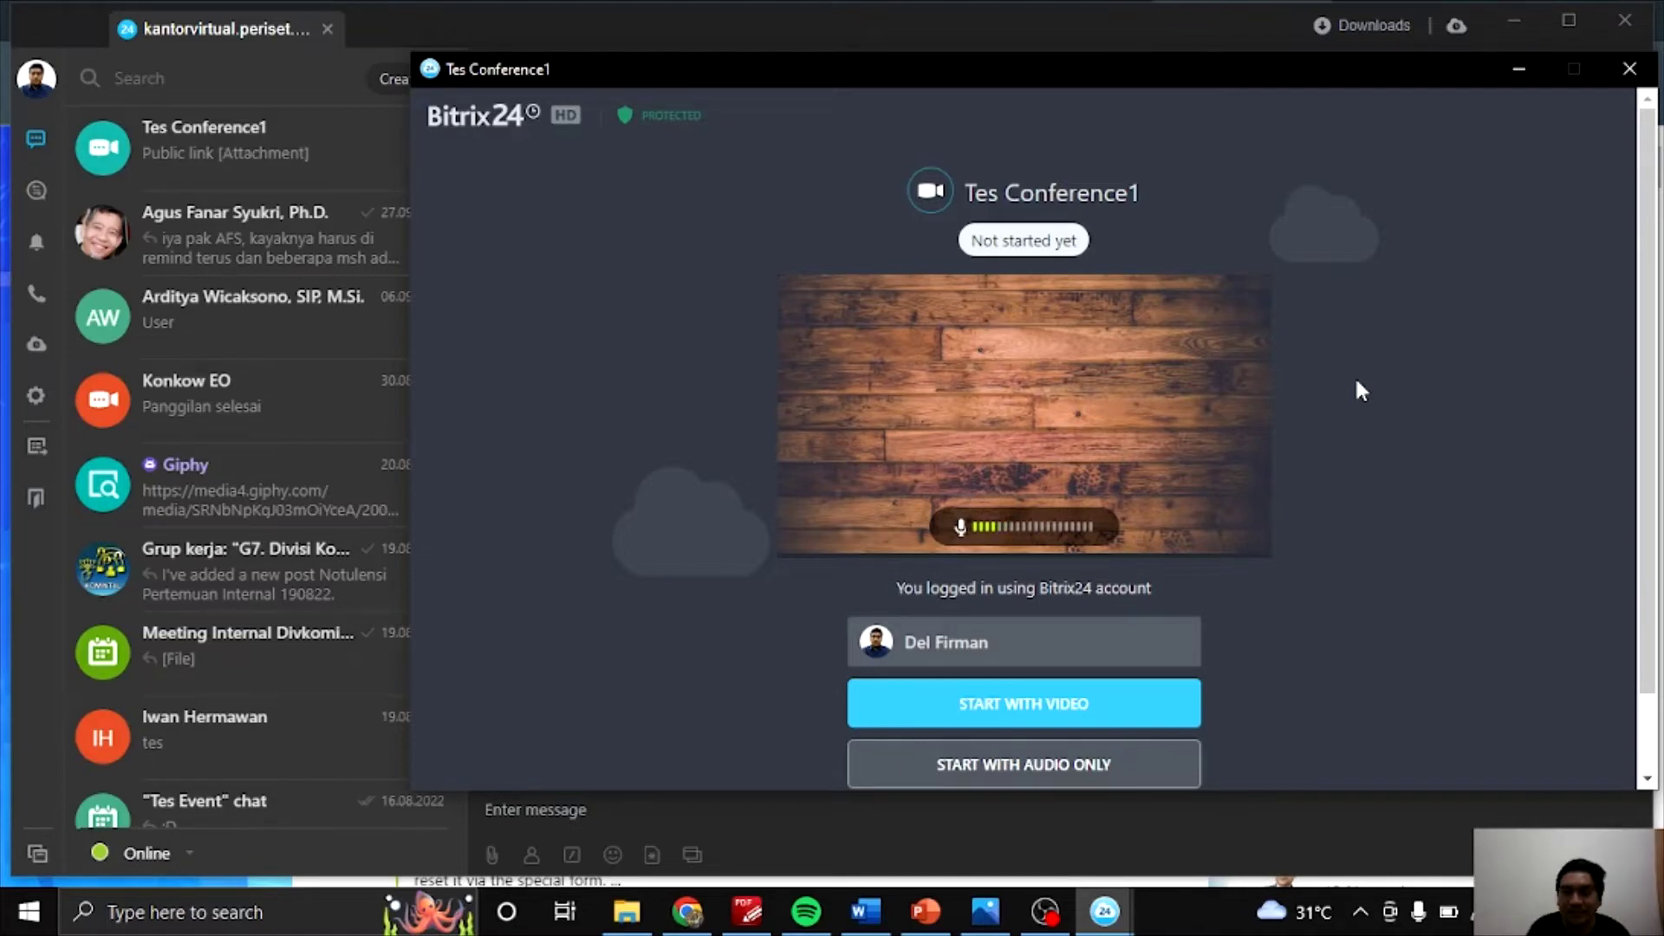
drag(1655, 350, 1654, 456)
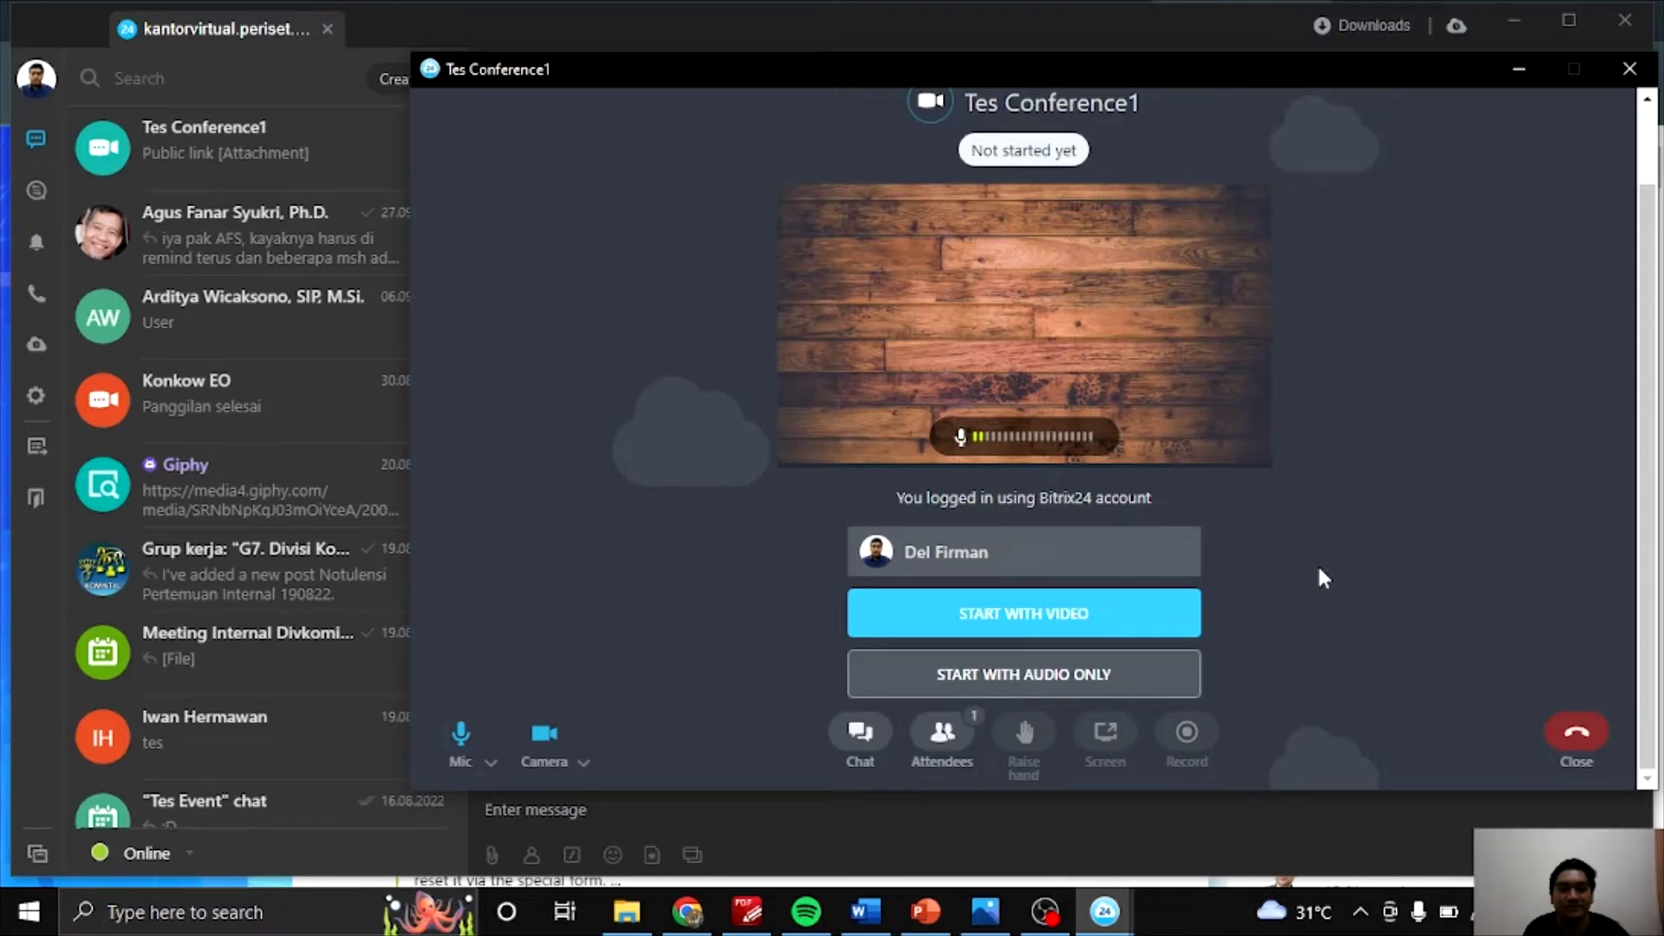
click(1047, 680)
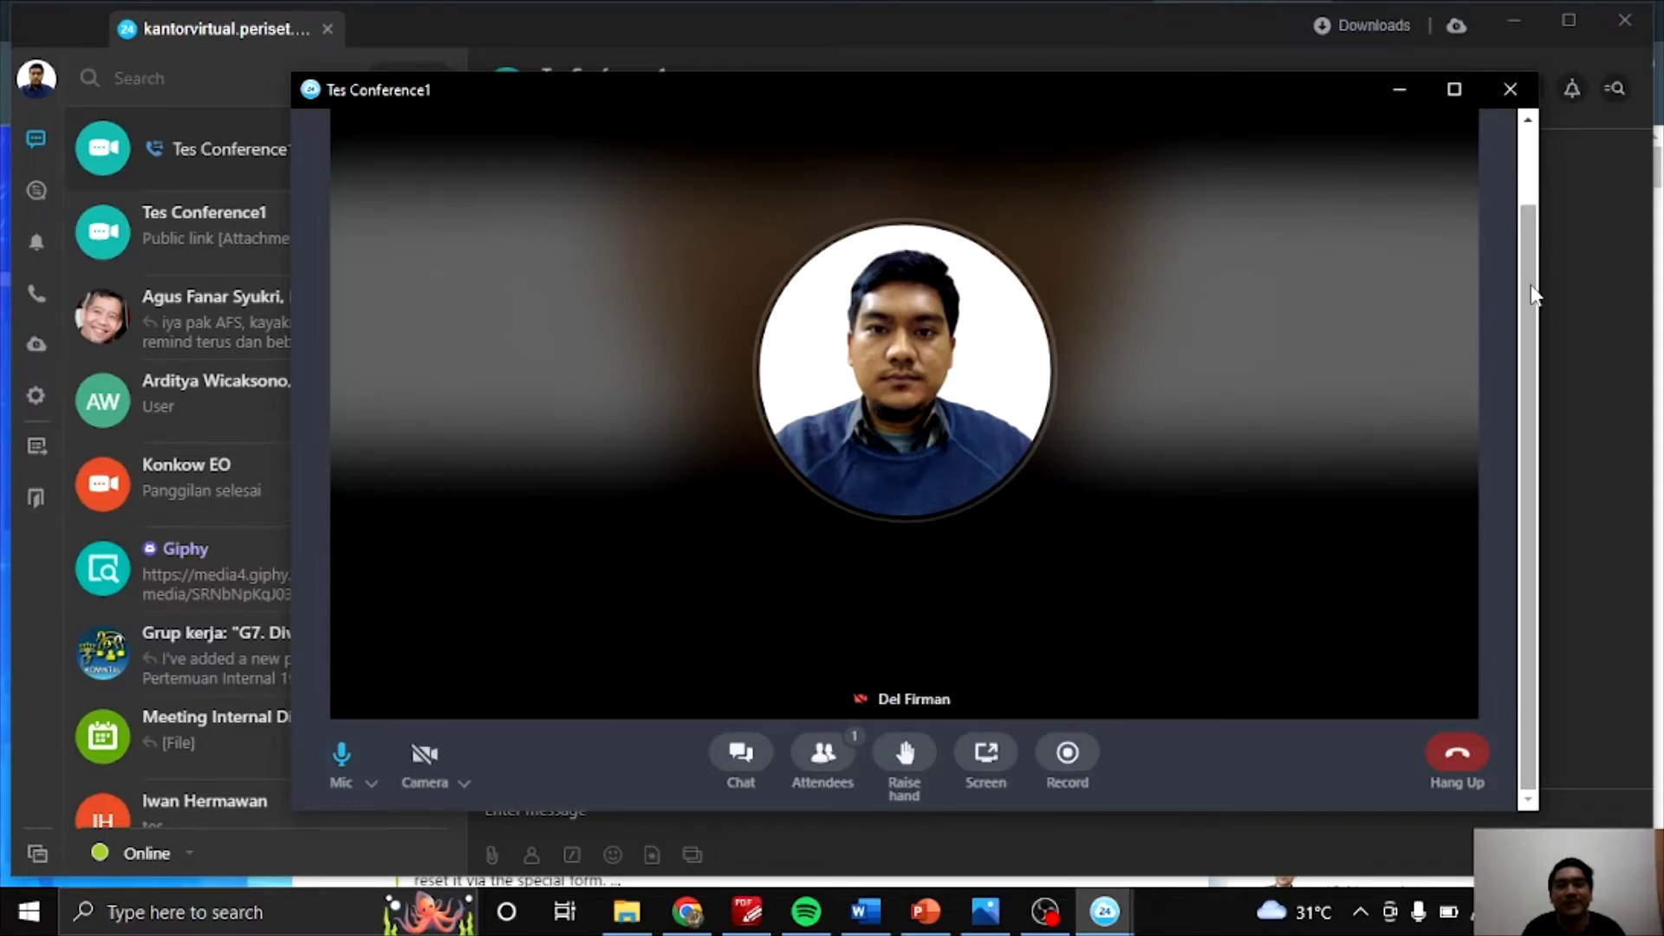
Step: Show the chat and attendee list alongside the call and look over the conference window
drag(1532, 295, 1529, 218)
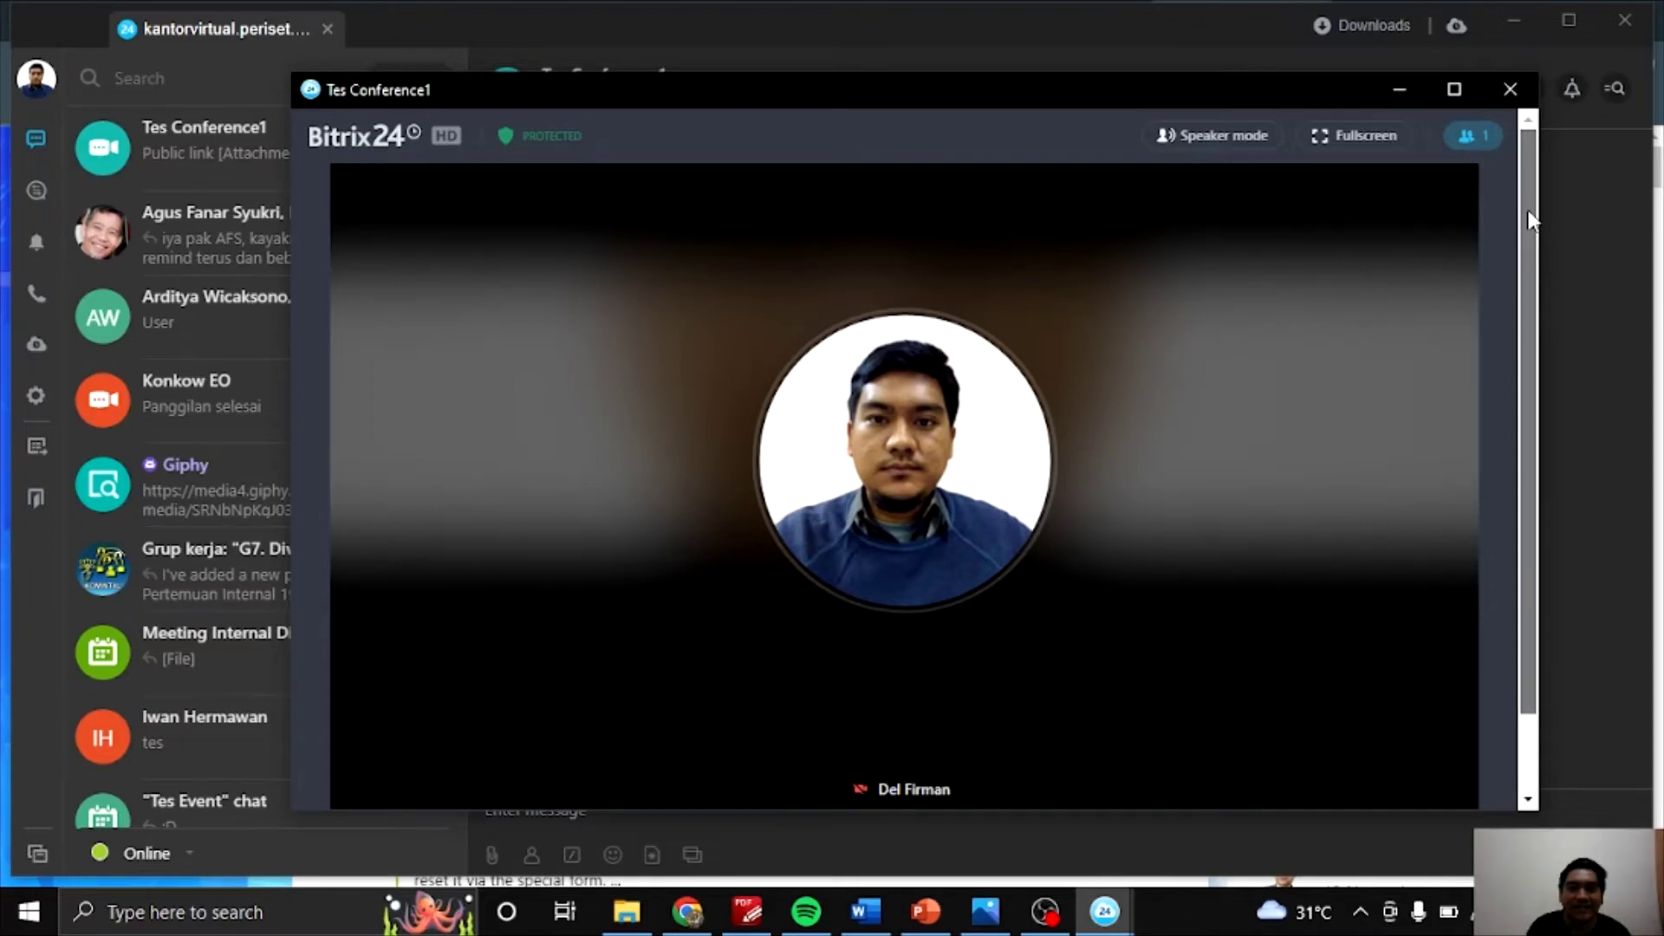
drag(1528, 211, 1537, 302)
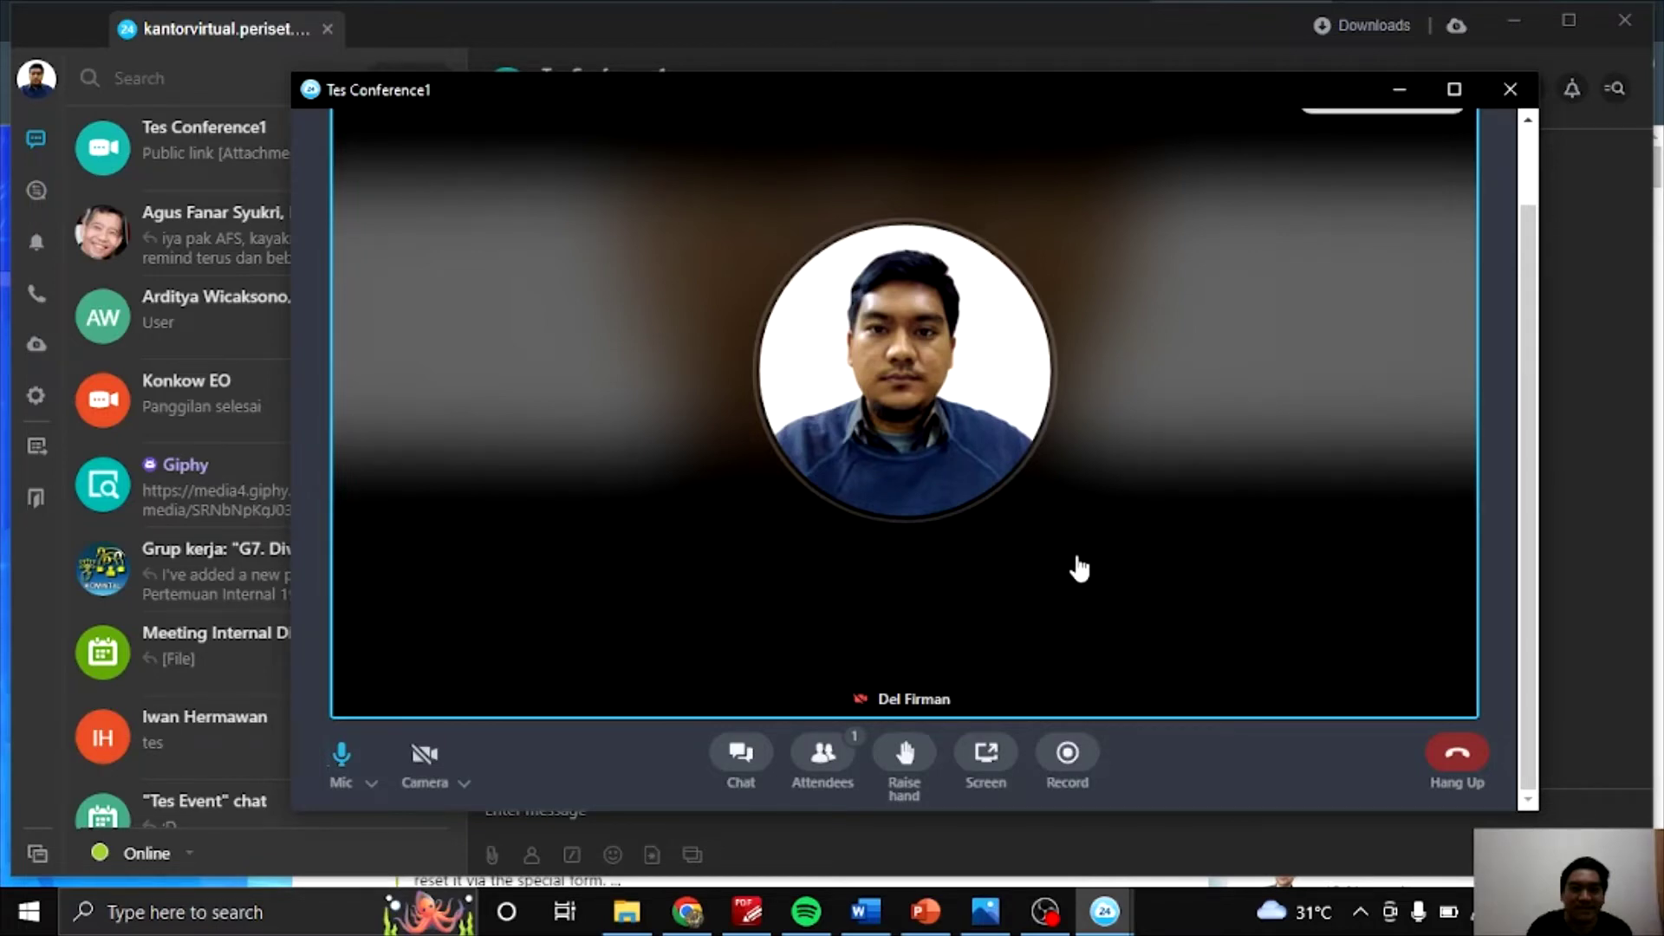
click(766, 762)
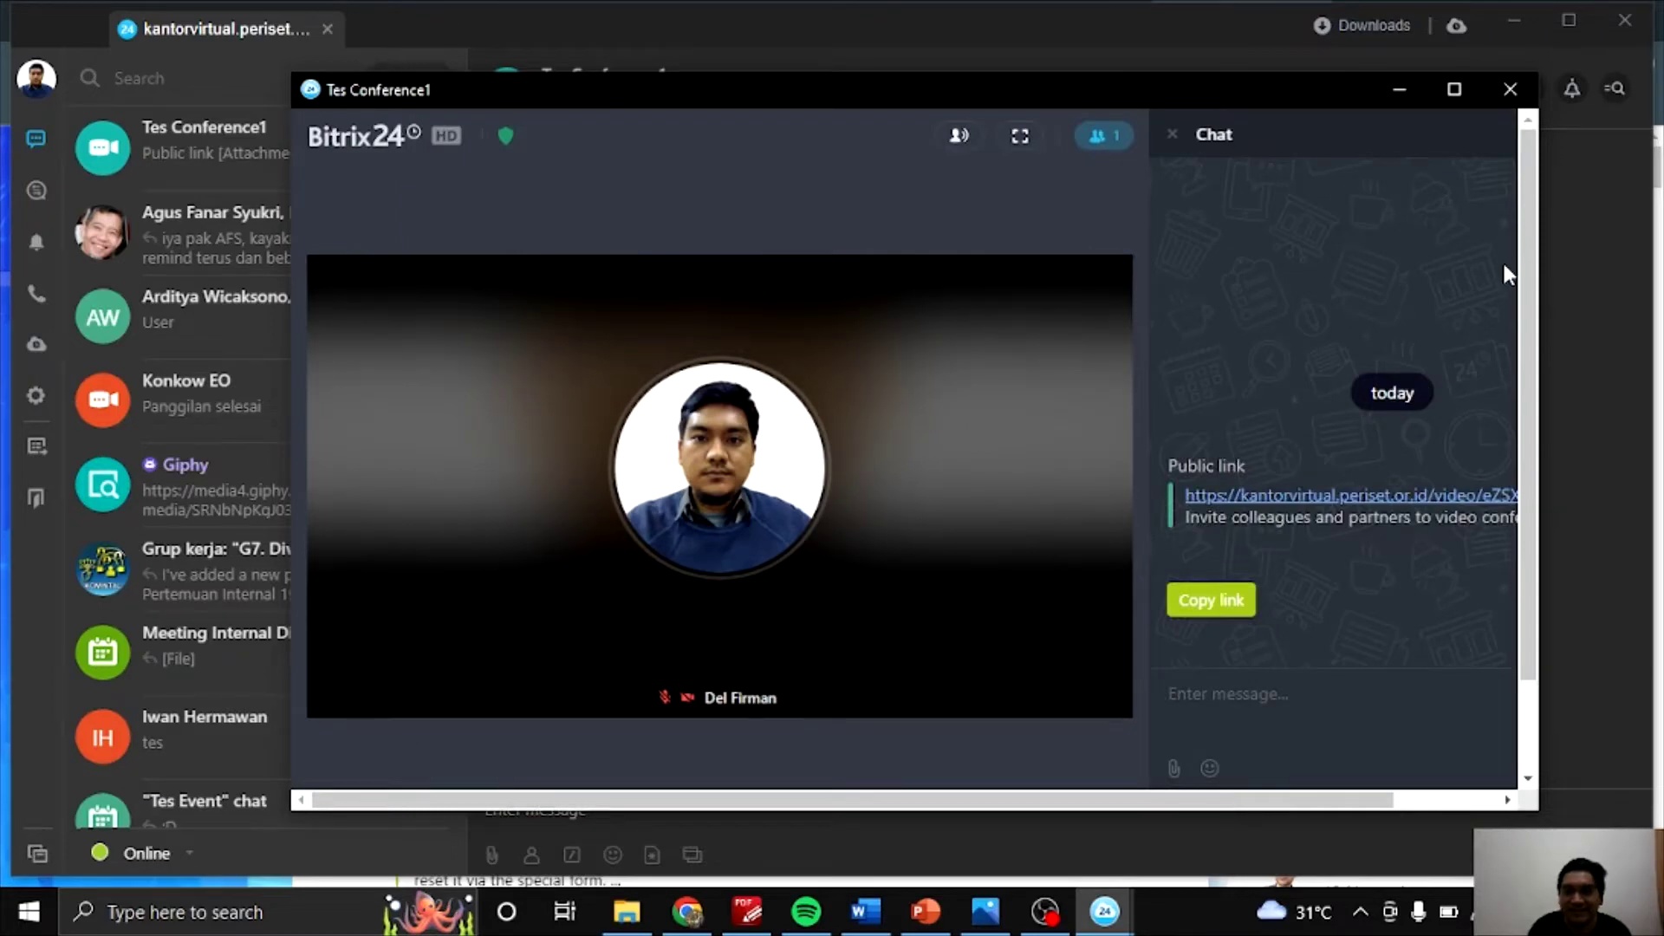
mouse_move(639, 732)
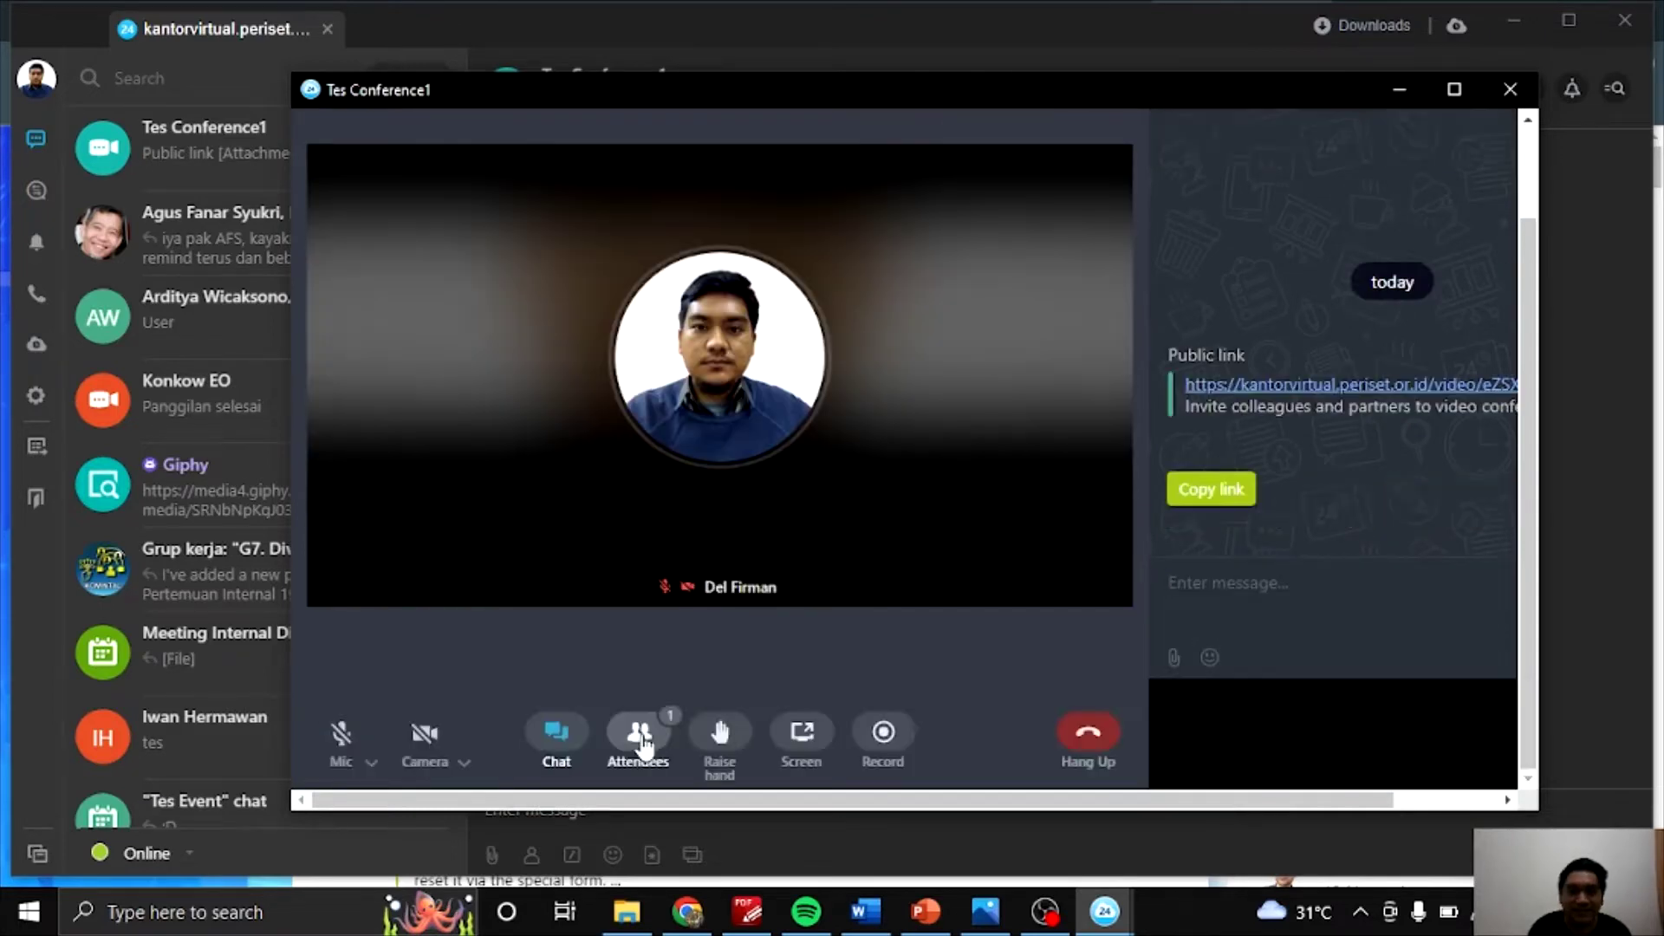
click(639, 735)
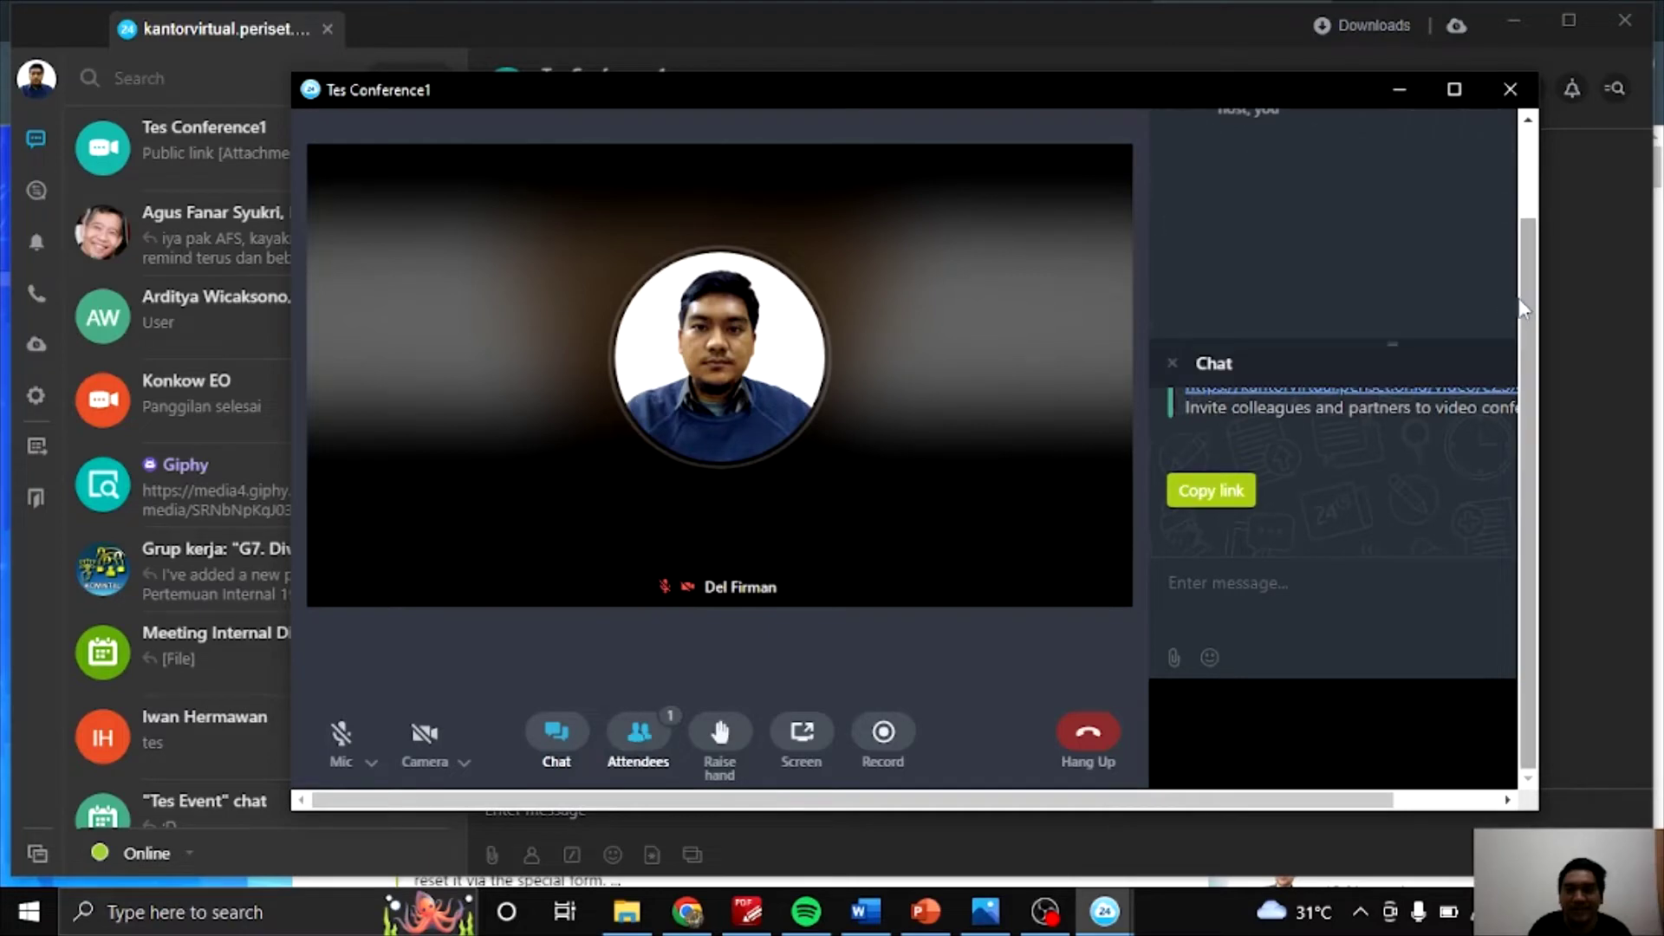
mouse_move(1529, 321)
mouse_down()
mouse_move(1531, 232)
mouse_move(1532, 339)
mouse_up()
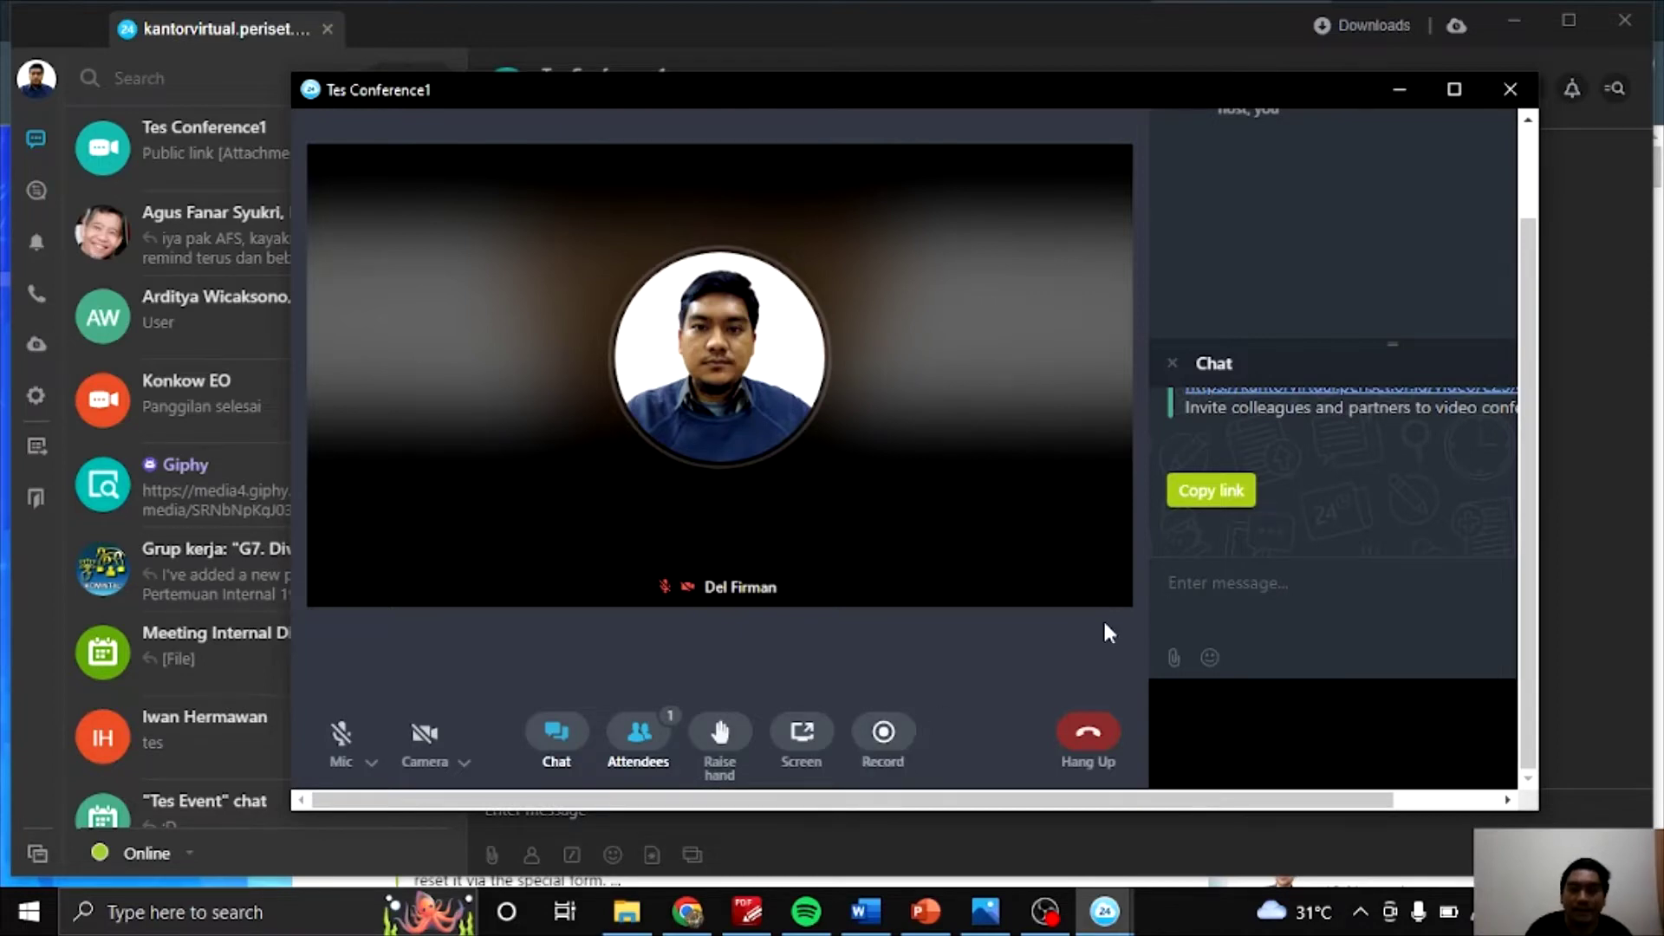
drag(1531, 343, 1532, 410)
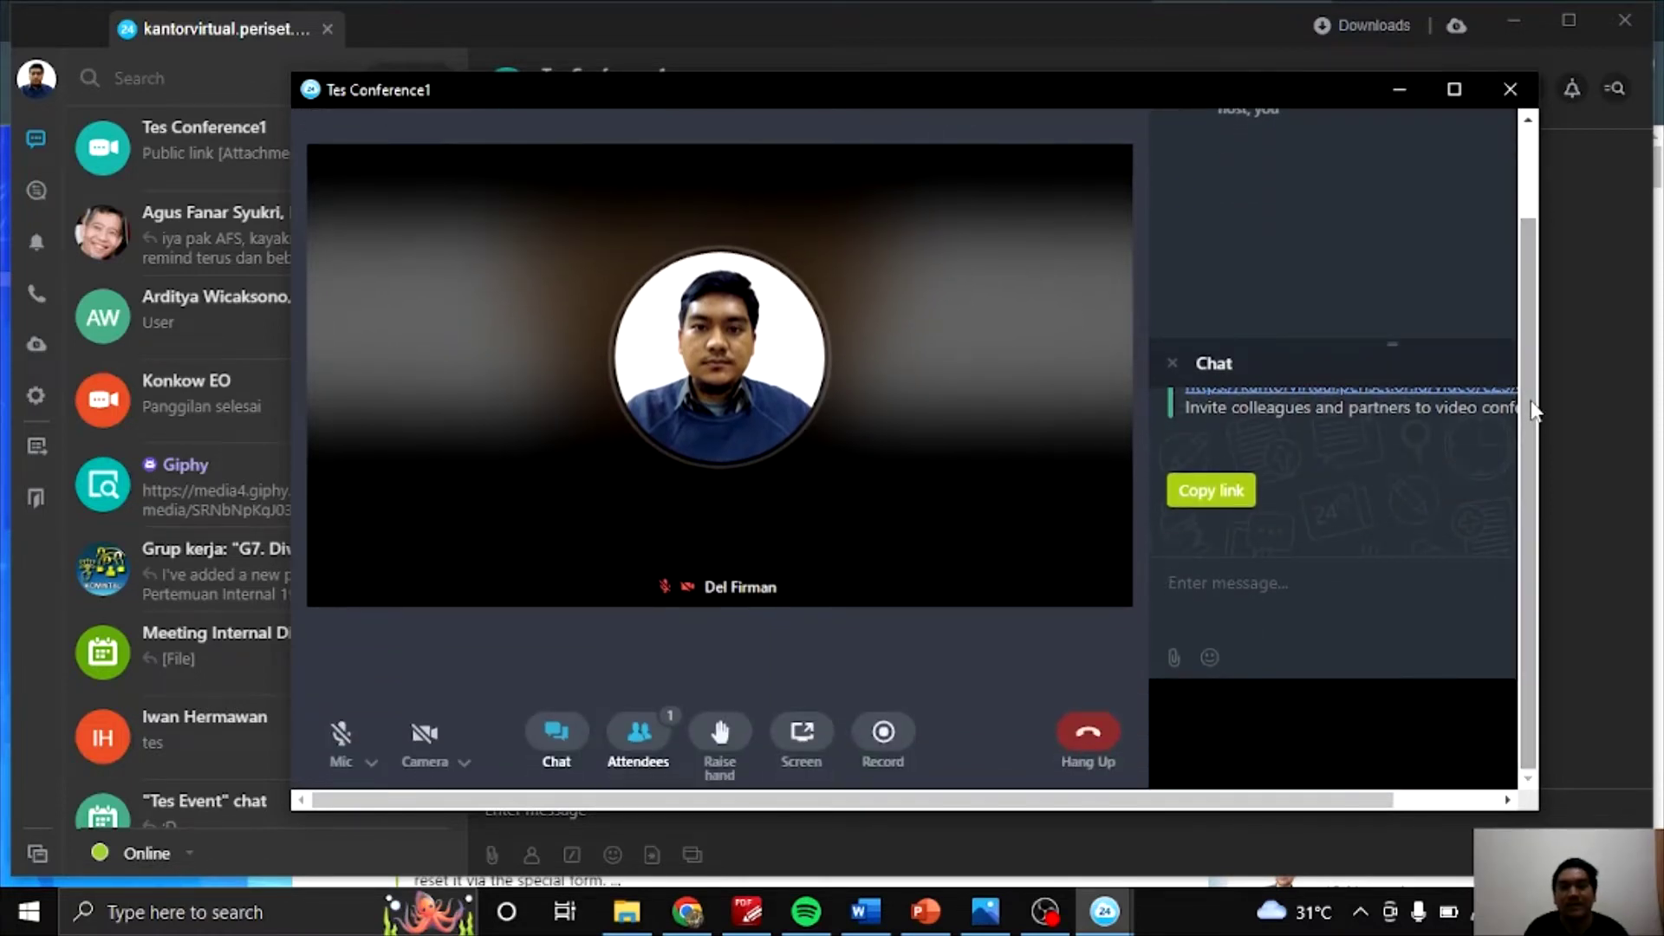
drag(1535, 409, 1530, 318)
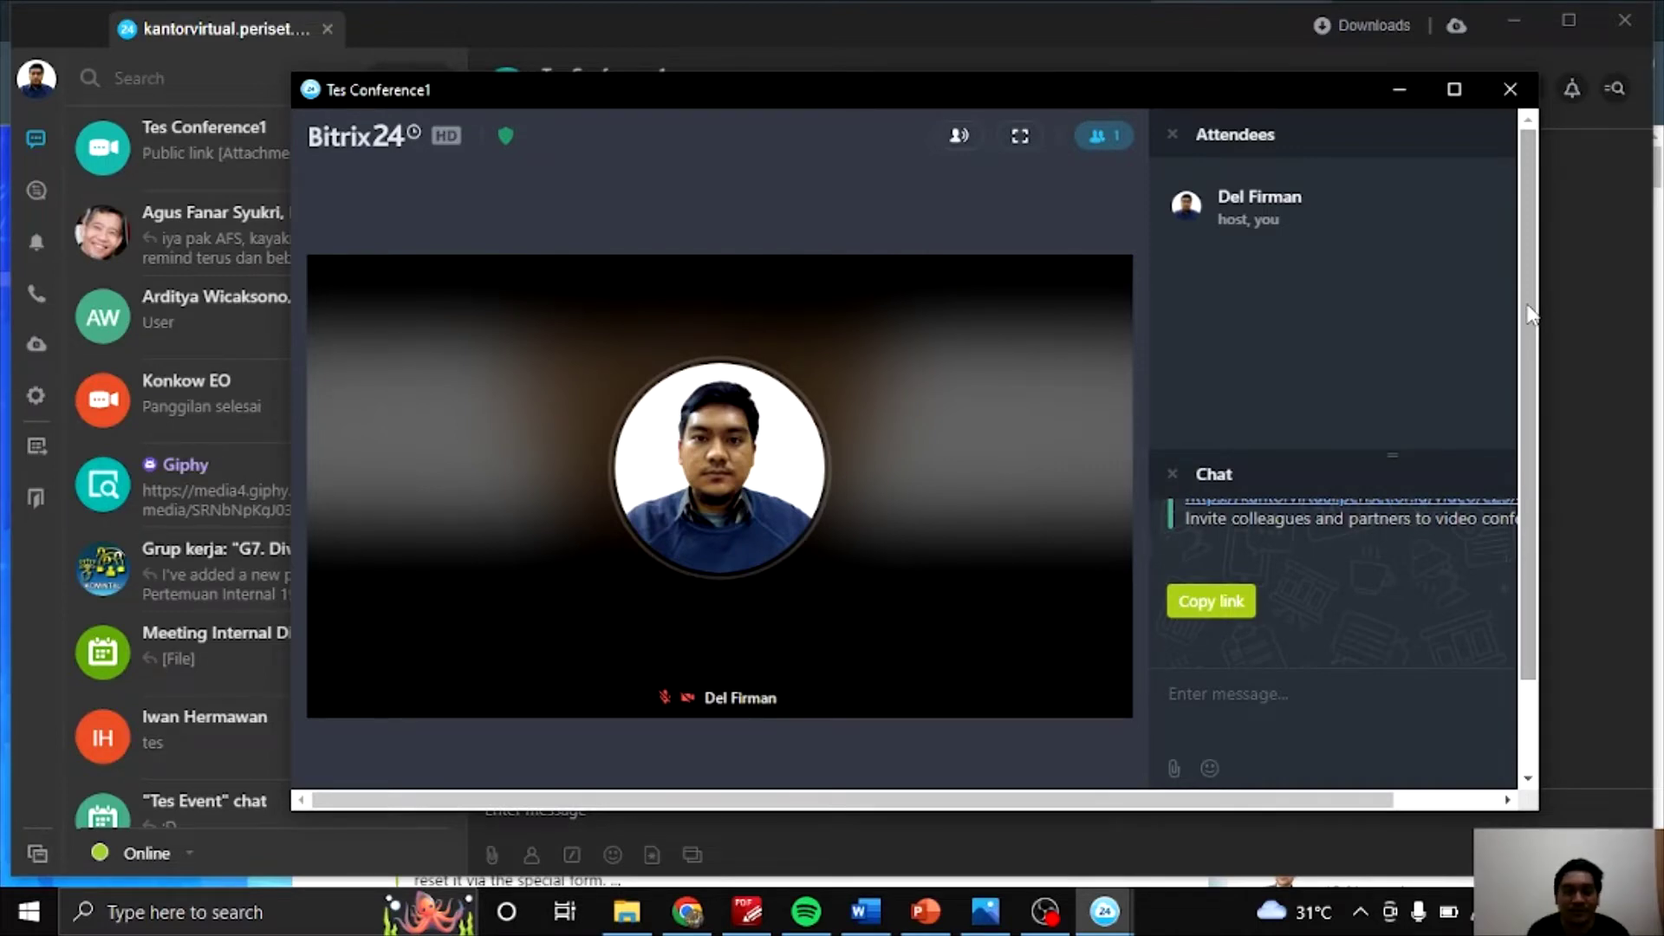
Step: Hang up the conference call and reopen Obrolan dan Panggilan from the Kantor Virtual portal in Chrome
drag(1528, 314, 1535, 464)
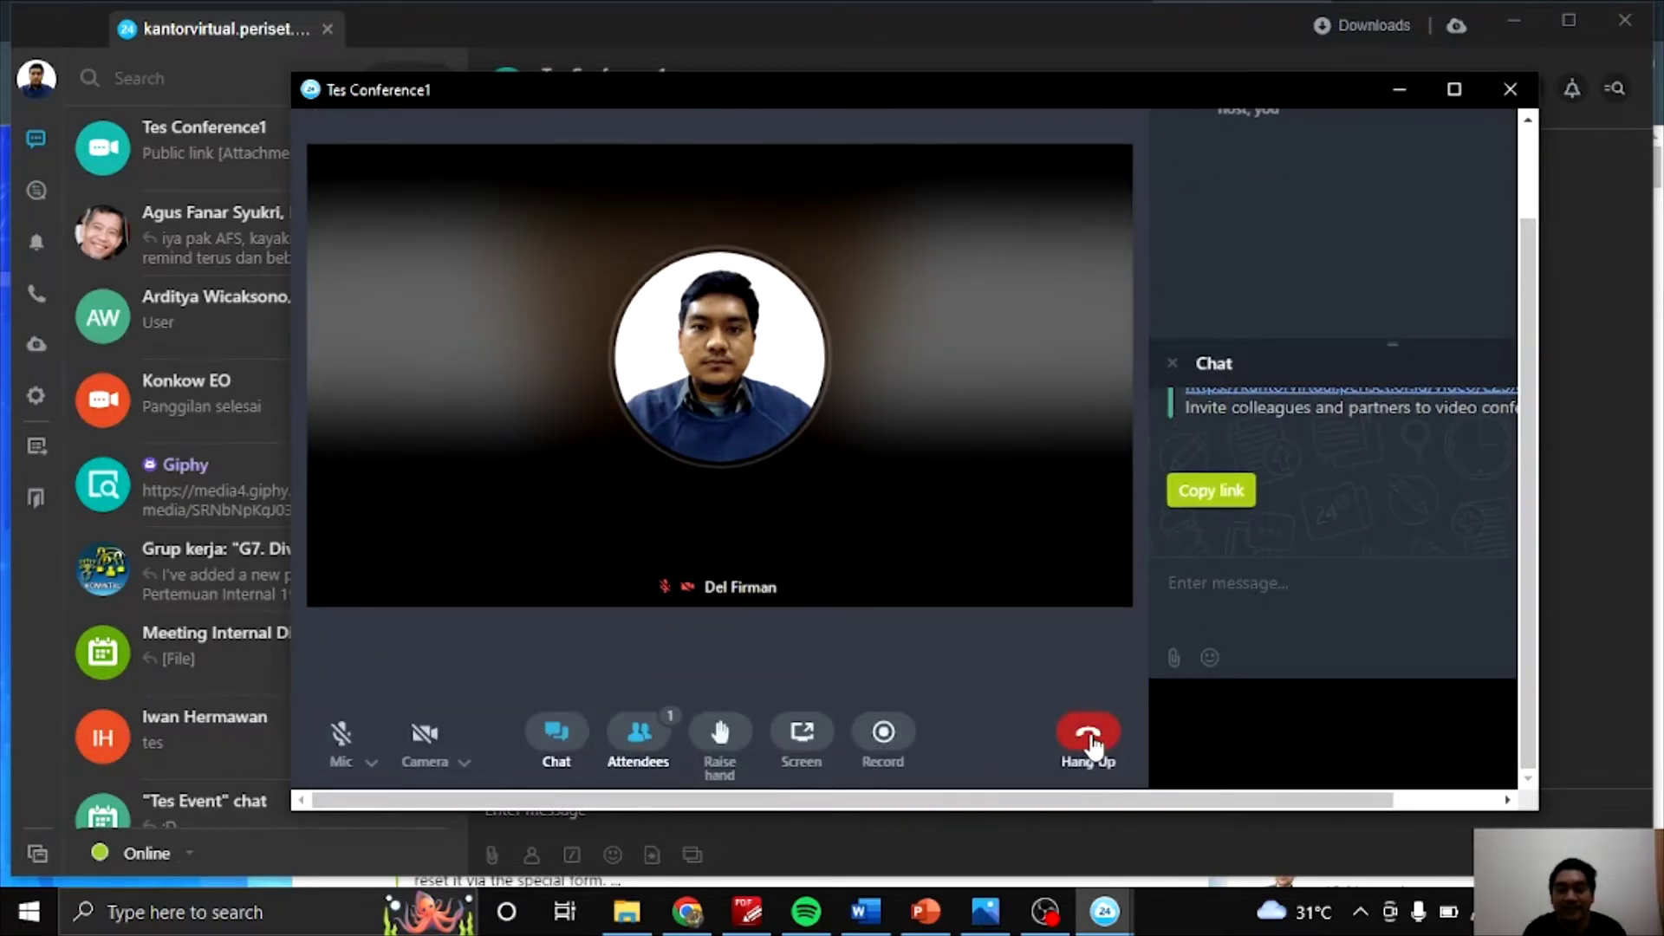
click(1091, 741)
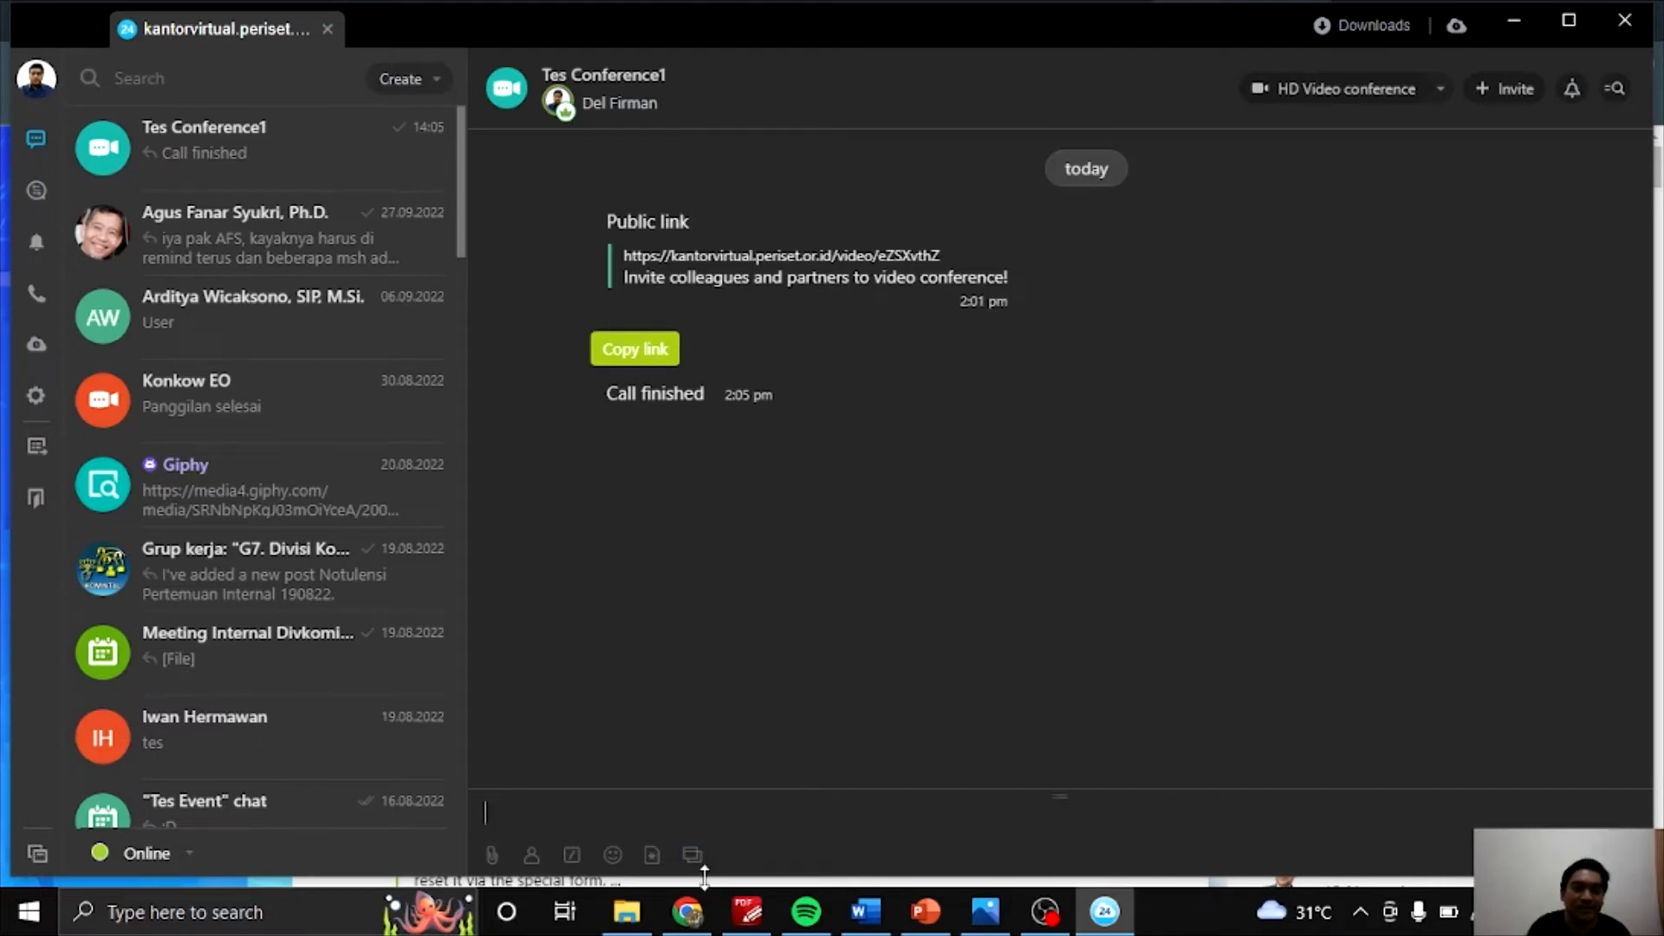
click(691, 914)
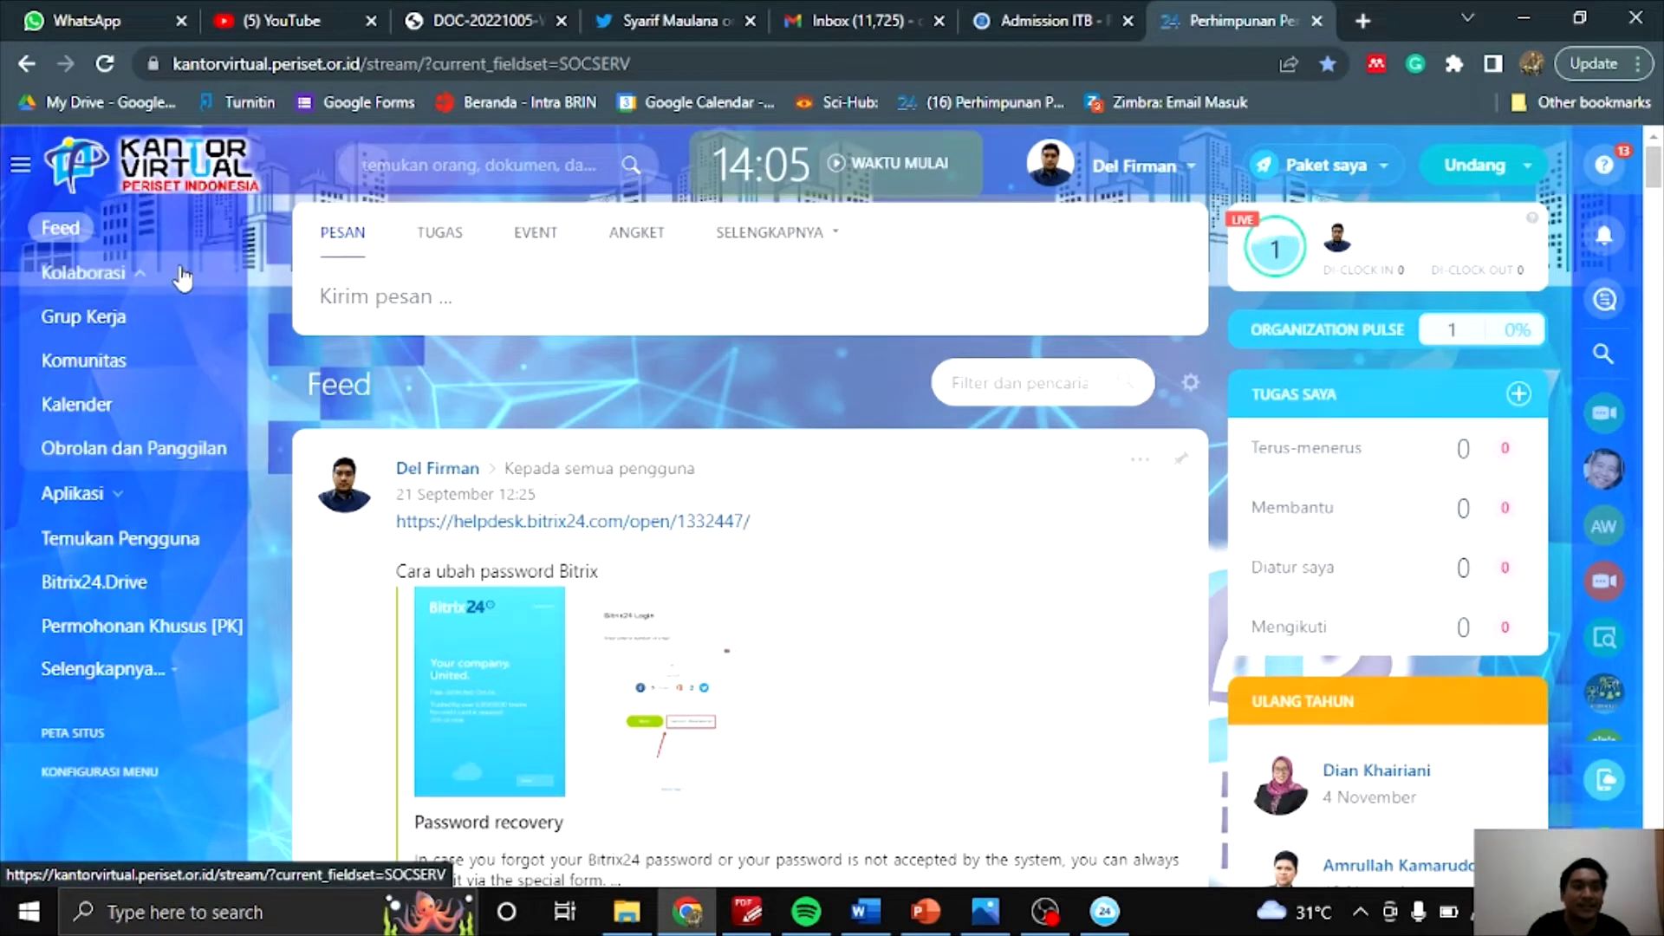
click(143, 460)
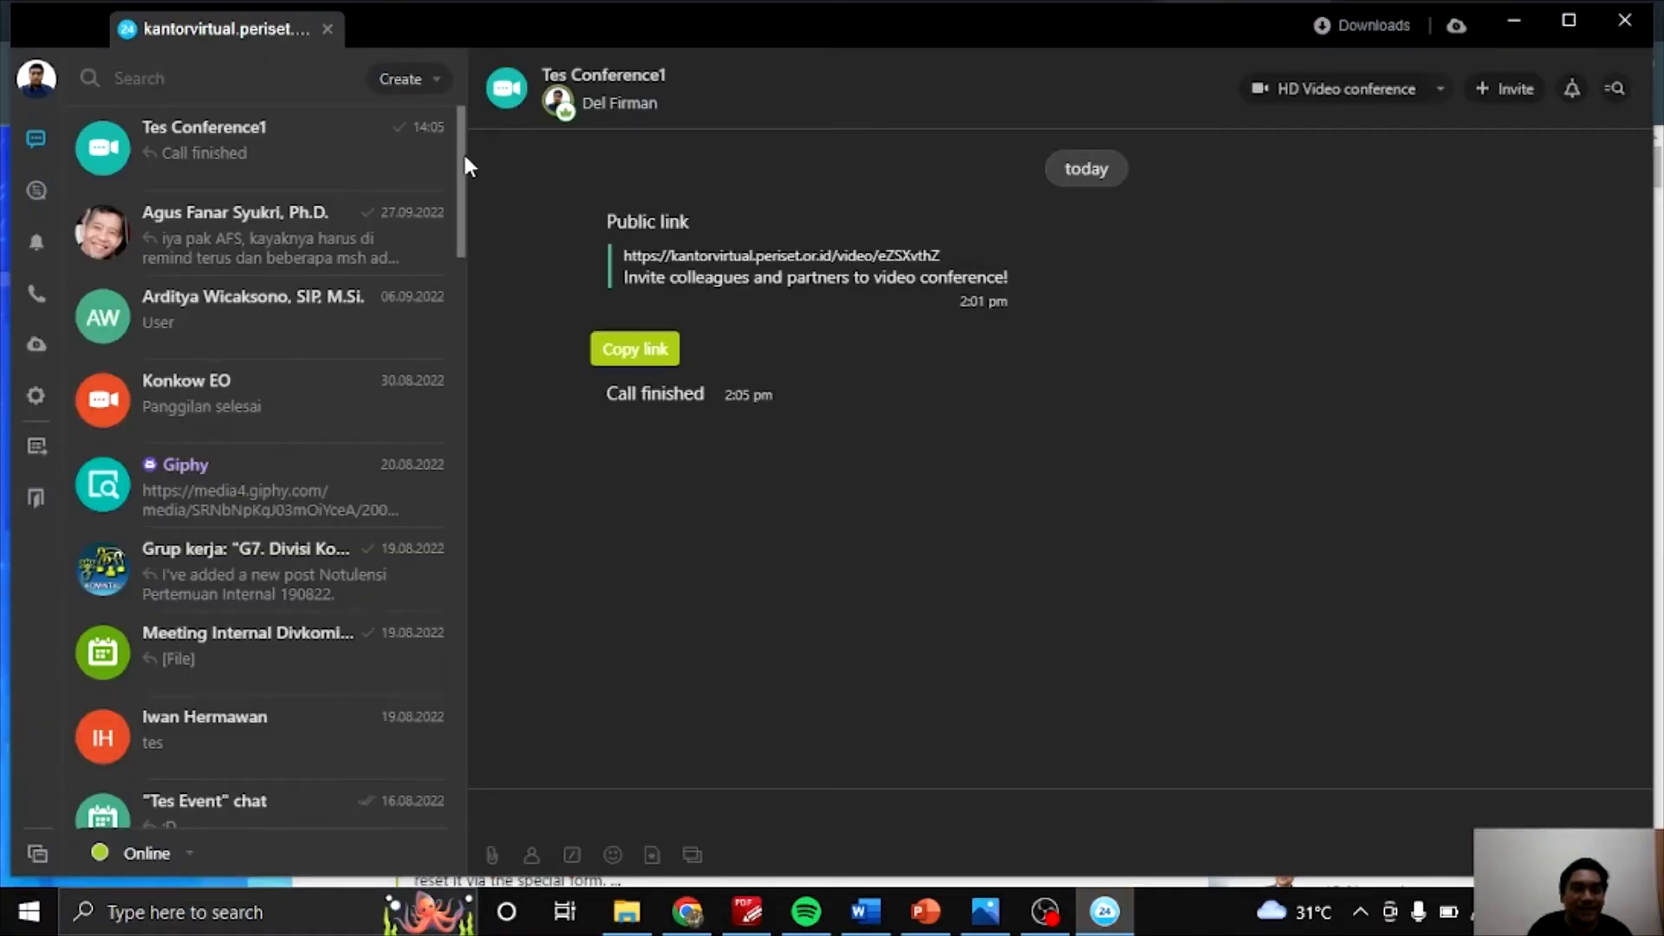
Step: Look over the options for creating chats and conferences, and browse the list of recent conversations
scroll(459, 217, down, 1)
drag(460, 209, 461, 142)
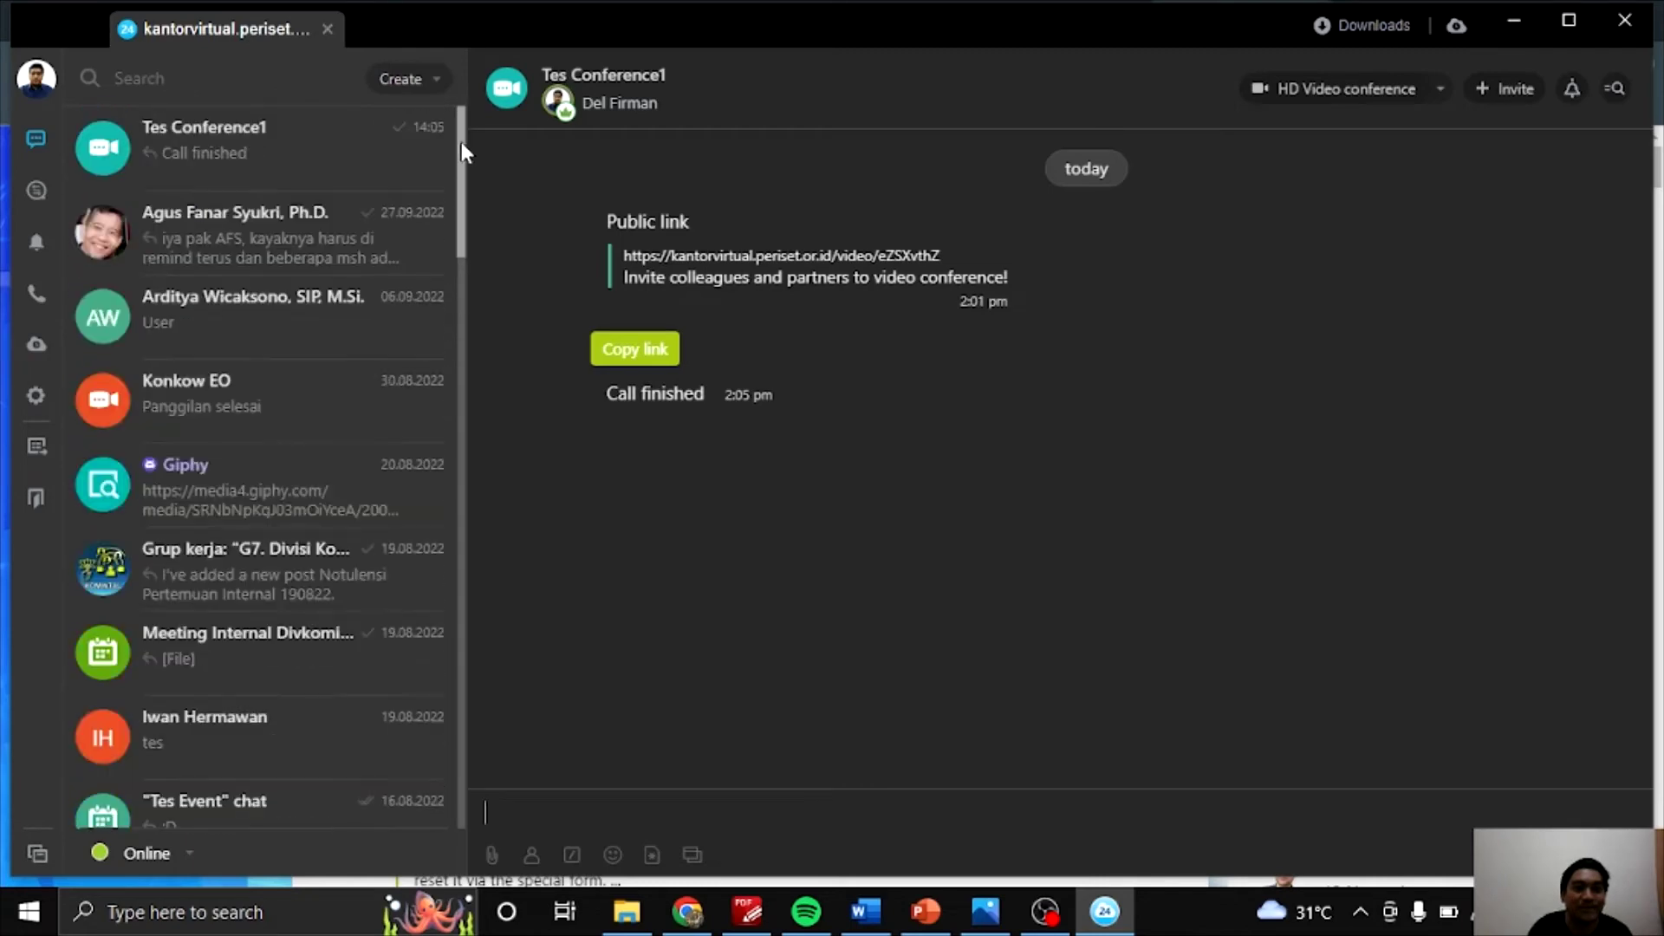
click(432, 87)
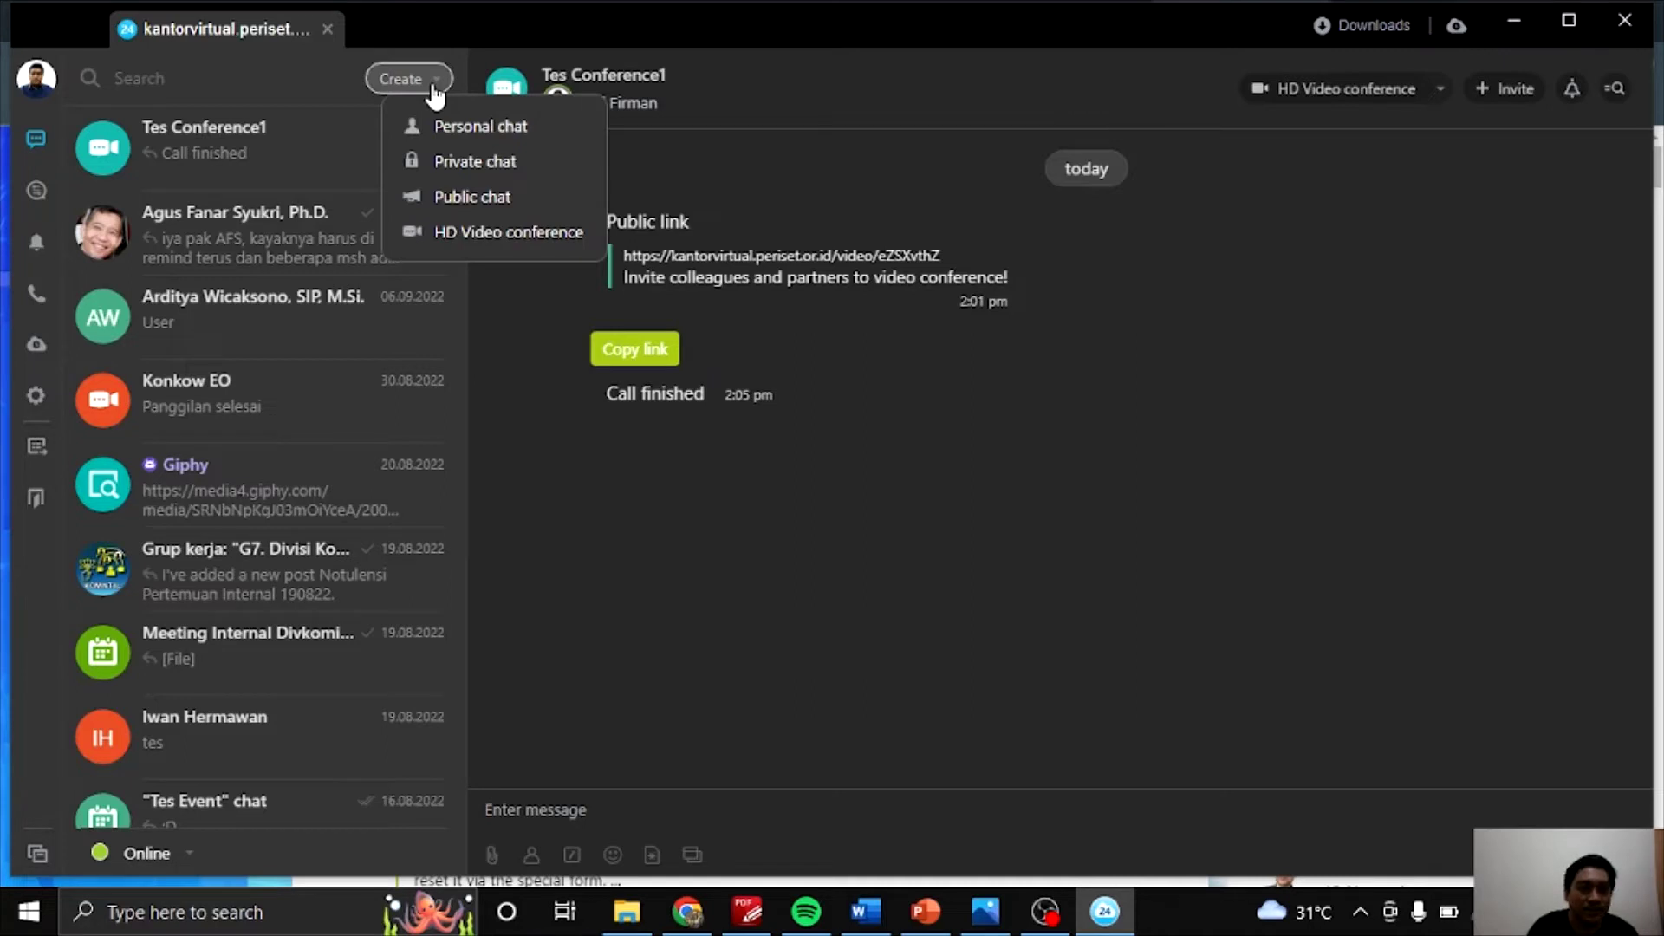
click(434, 87)
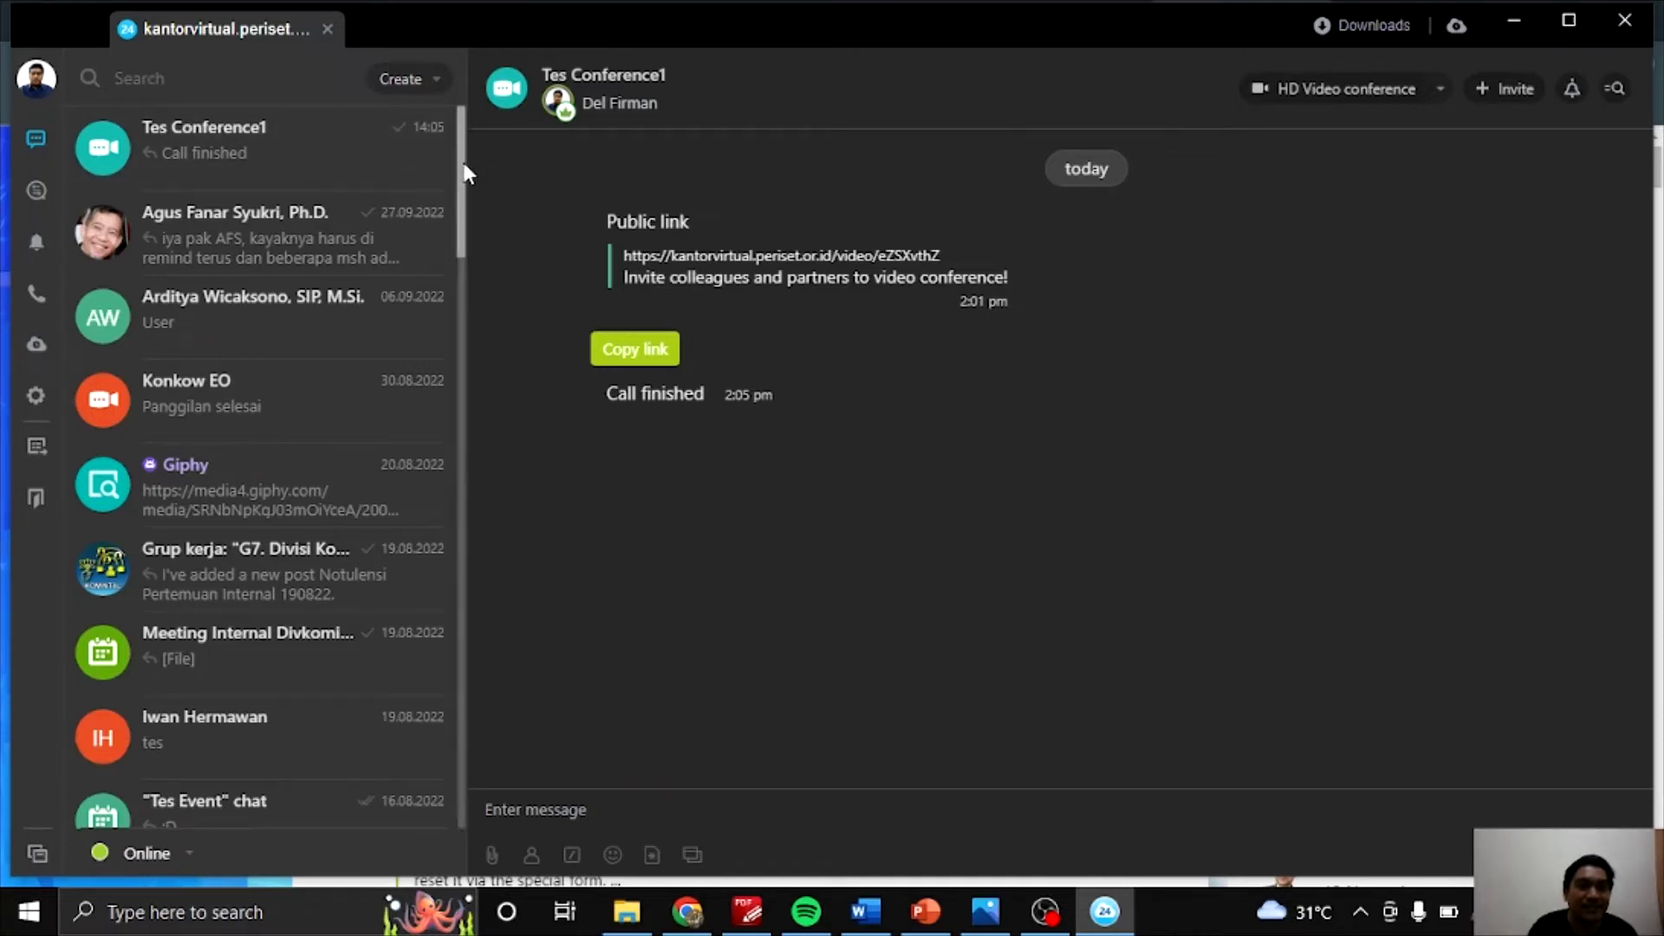
drag(461, 164, 467, 500)
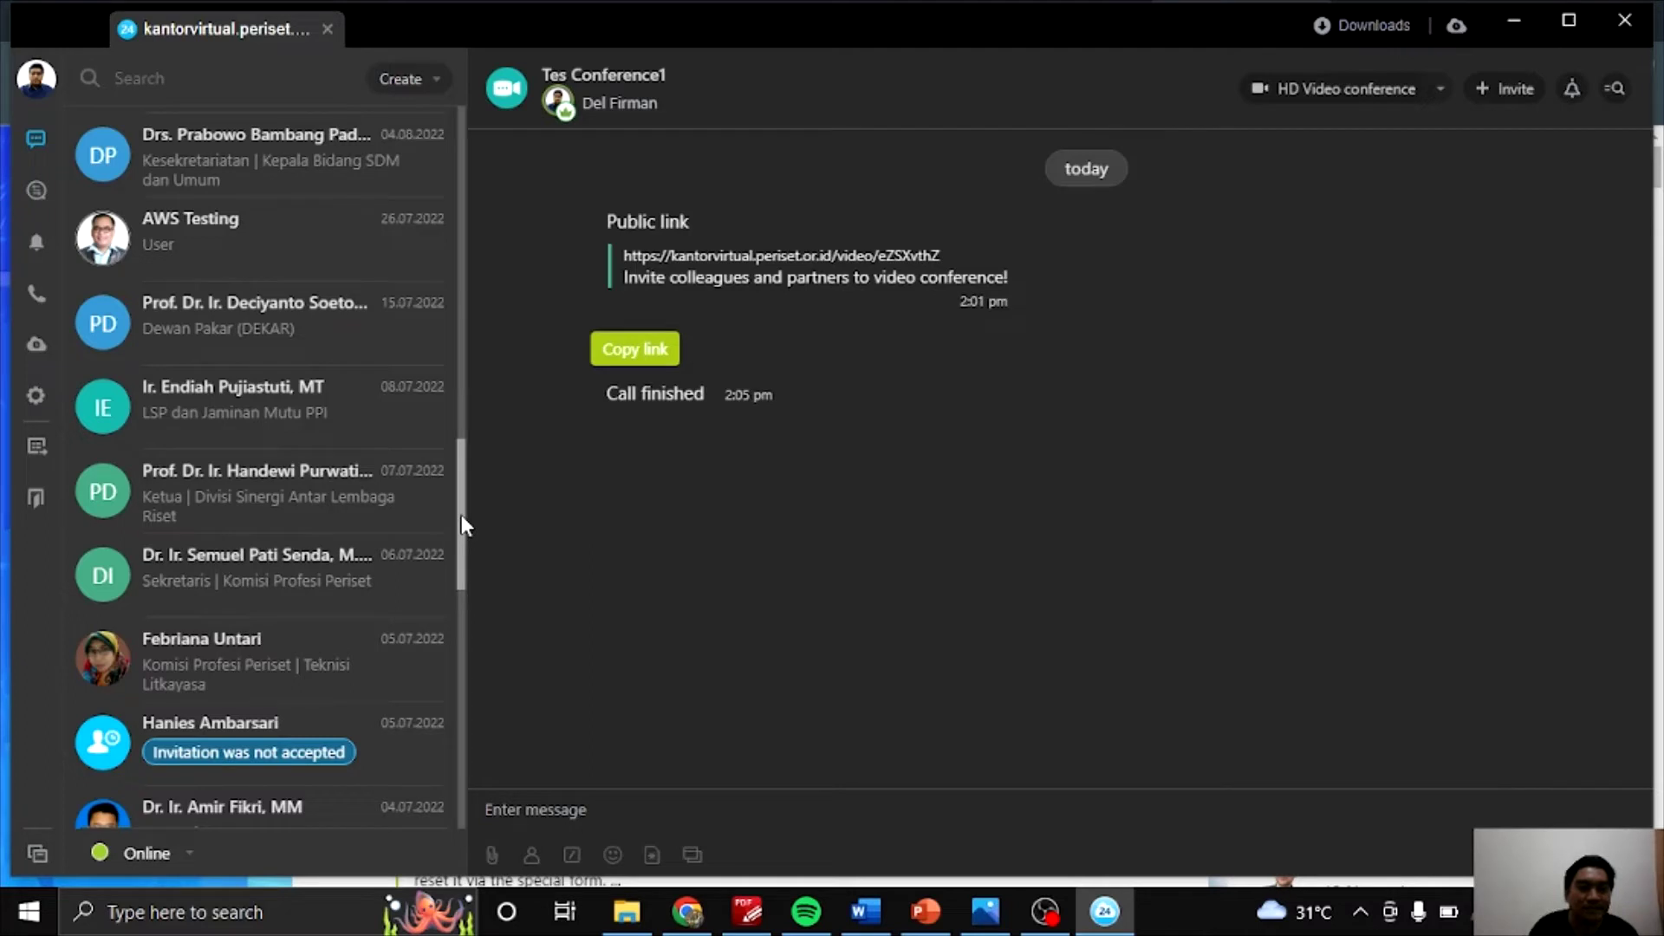
drag(462, 524, 473, 629)
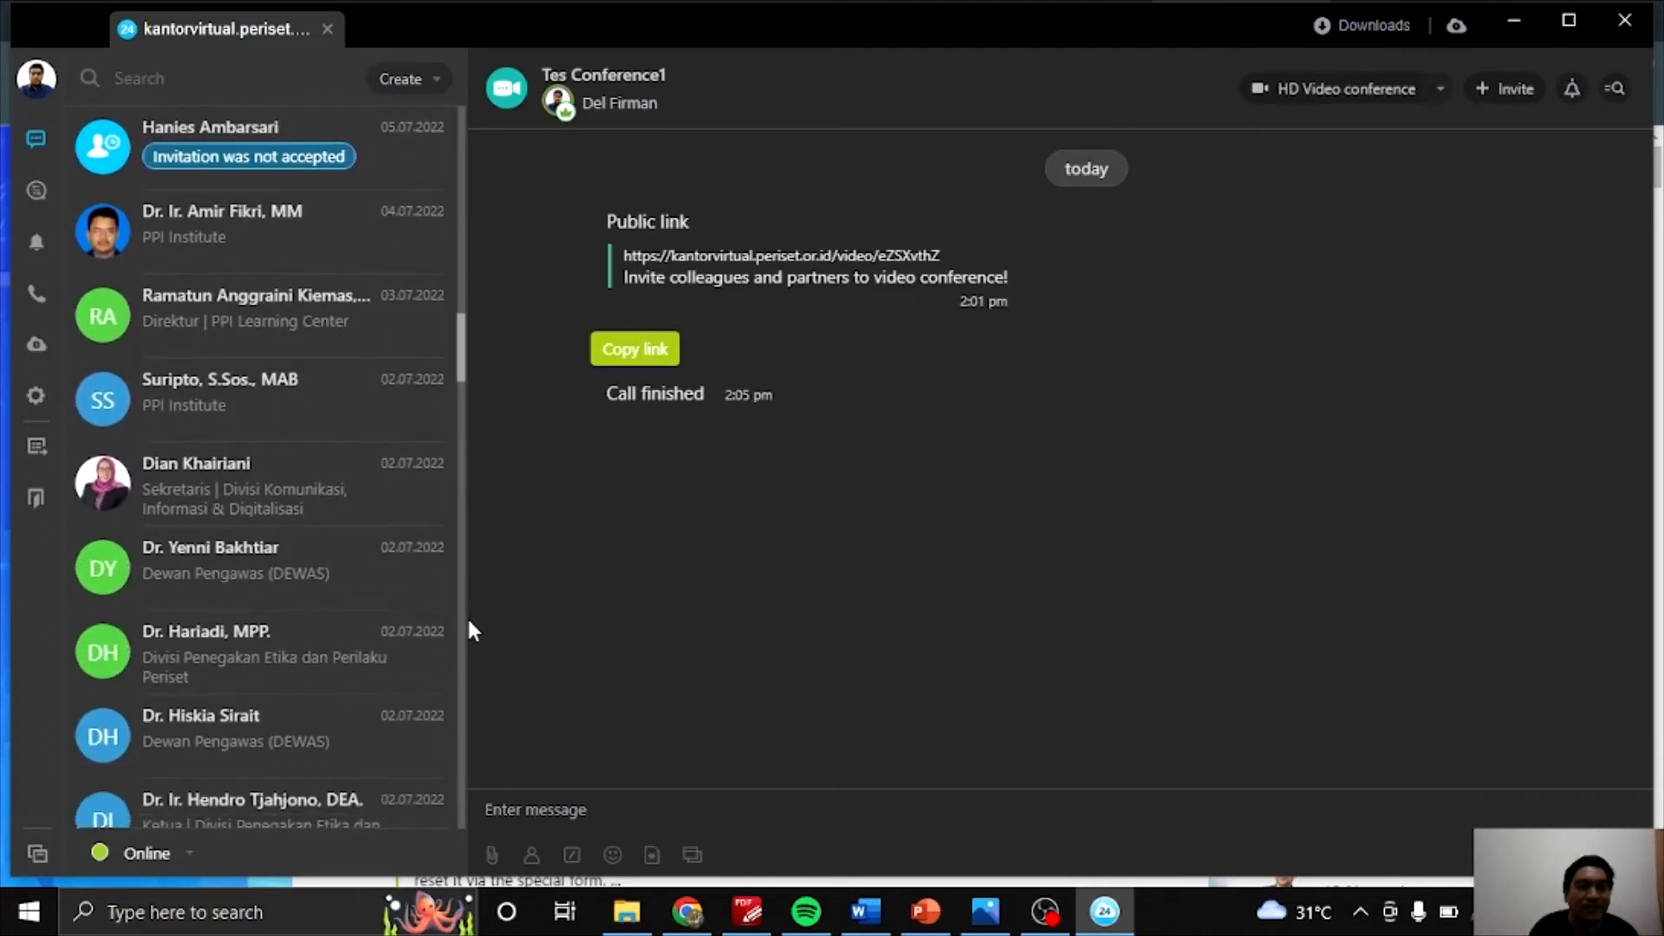
scroll(457, 361, down, 1)
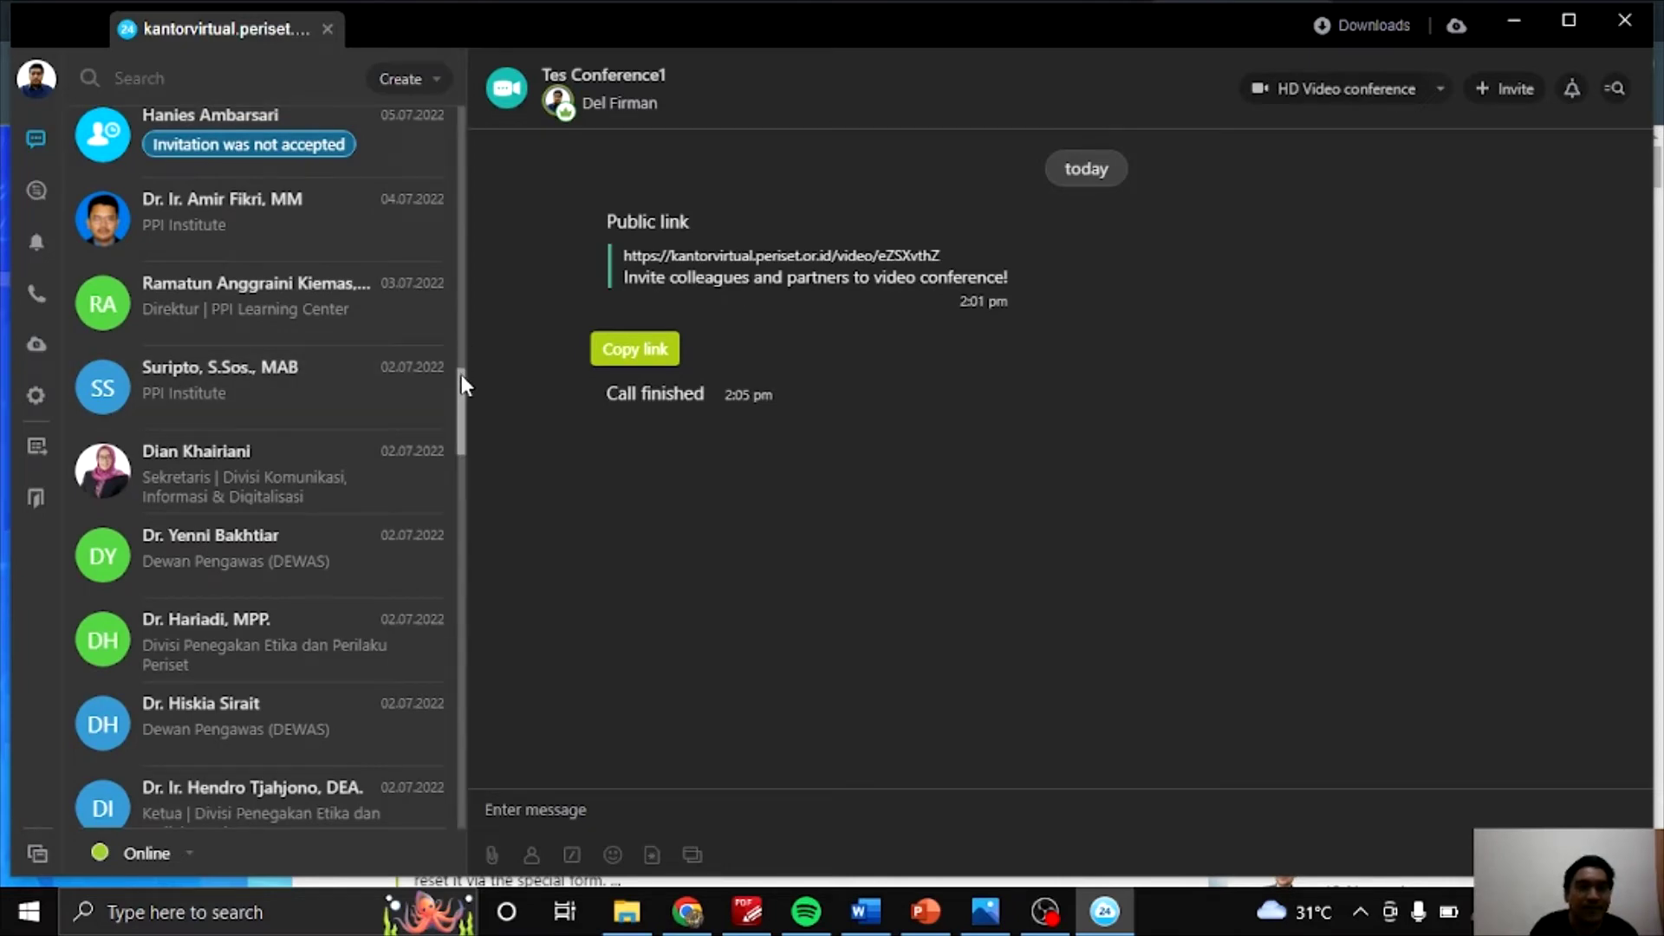
Step: Open the SEKRETRIAT DPP PPI public chat from the recent searches, and switch back to the Kantor Virtual feed in Chrome
drag(462, 375, 465, 70)
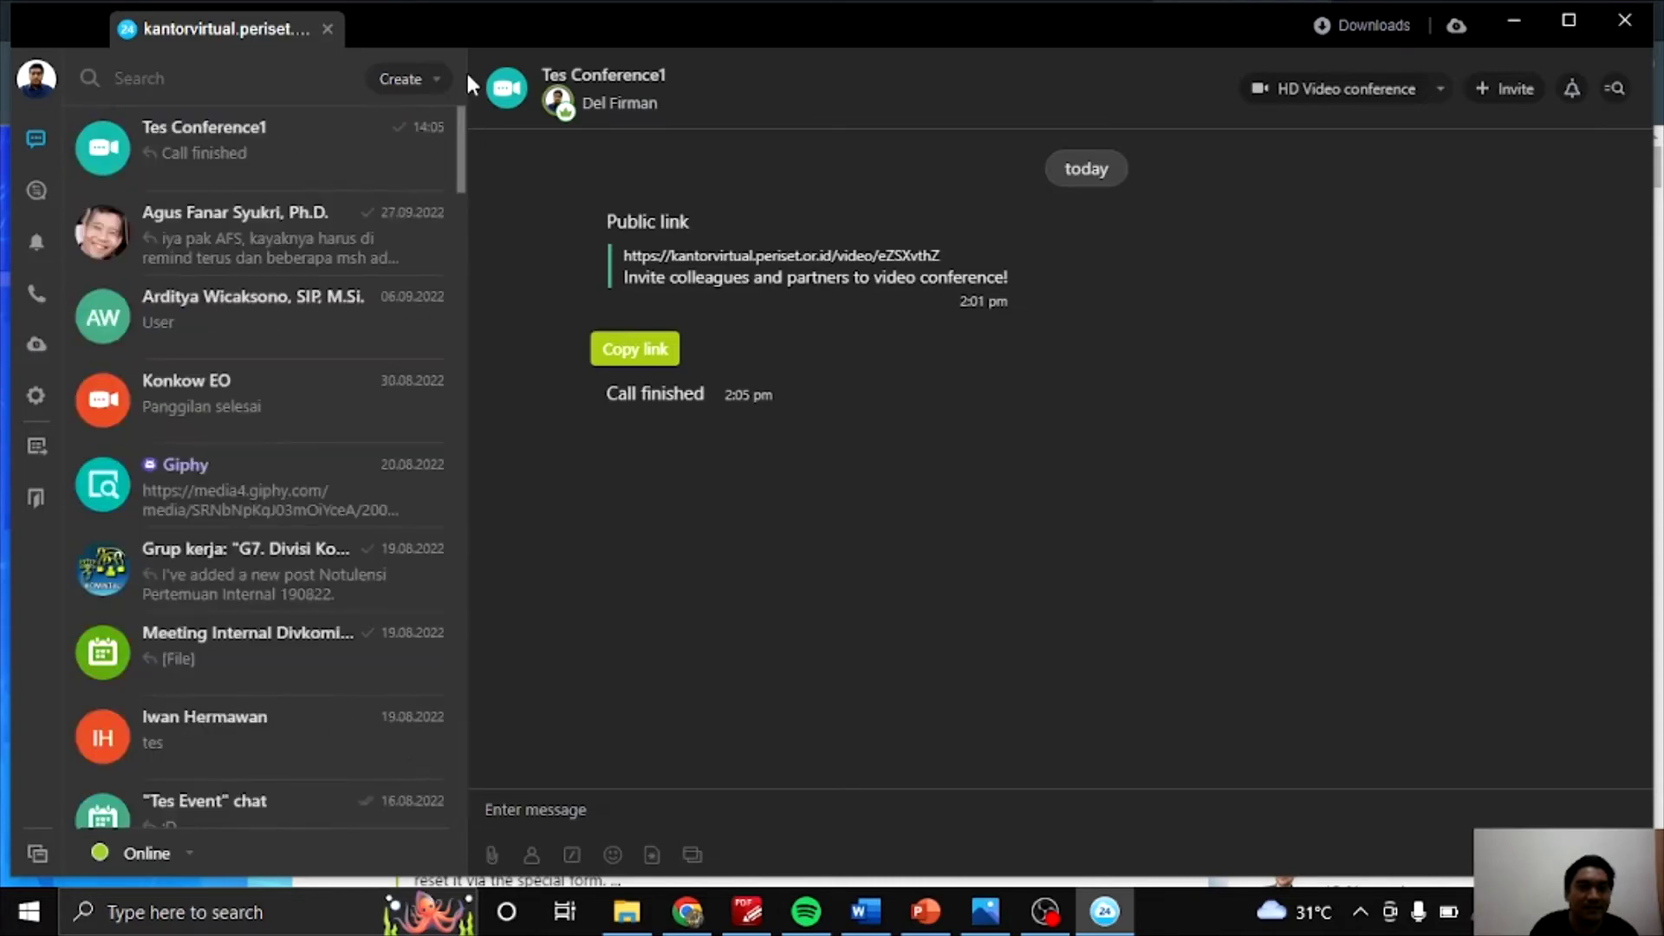
click(284, 76)
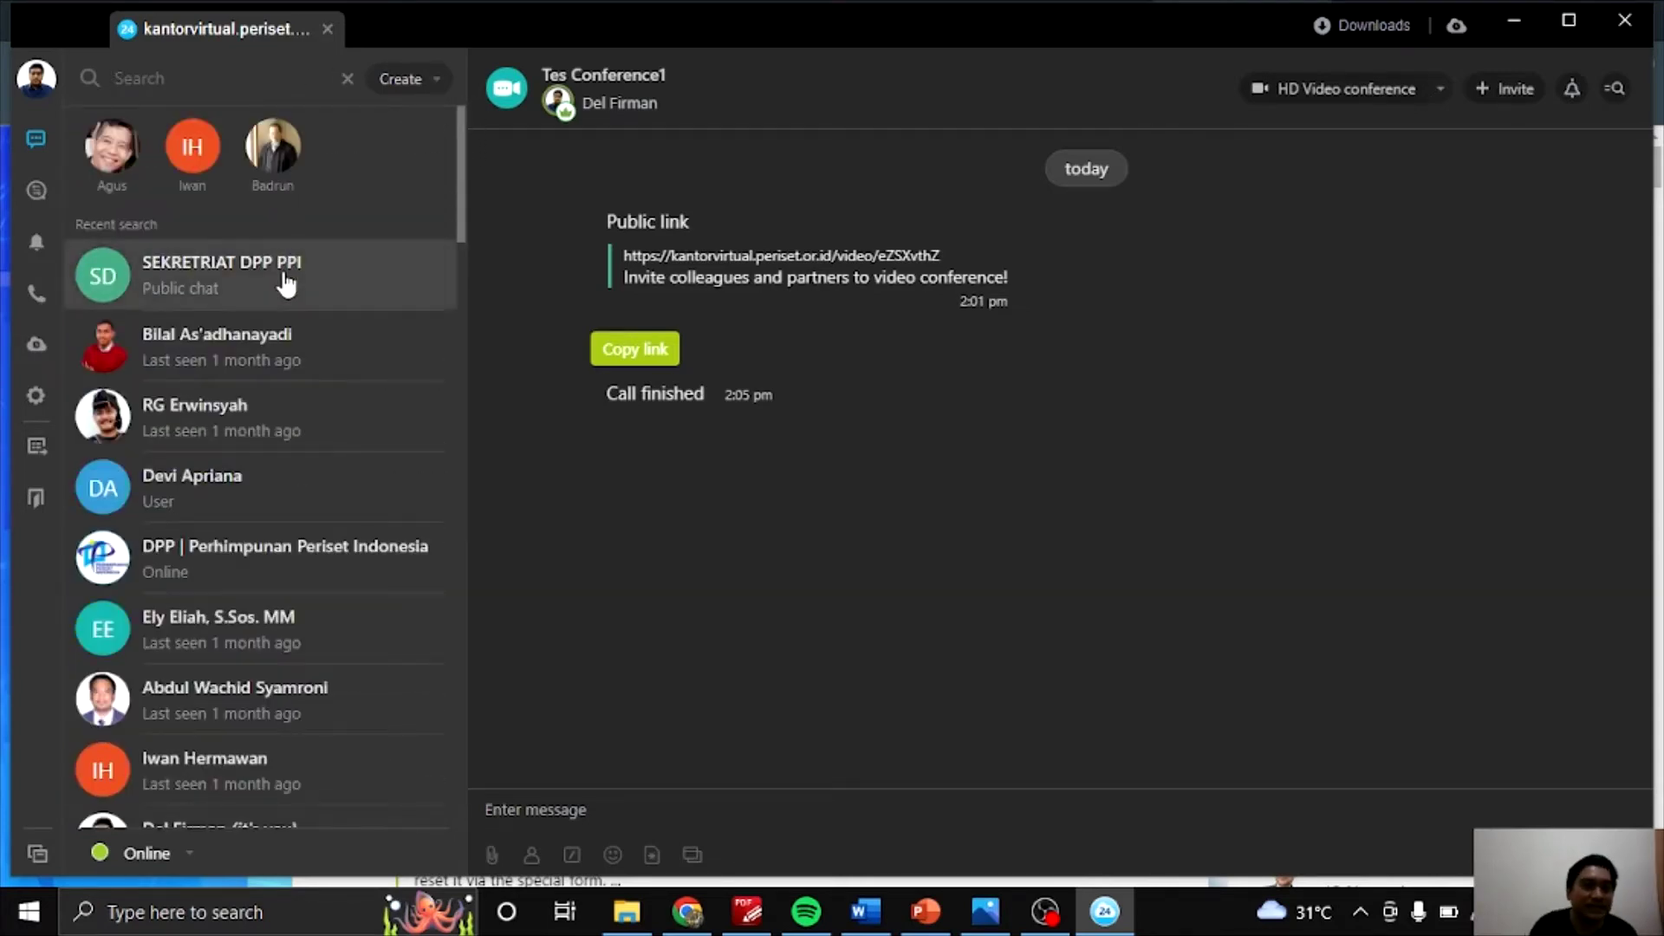
click(232, 289)
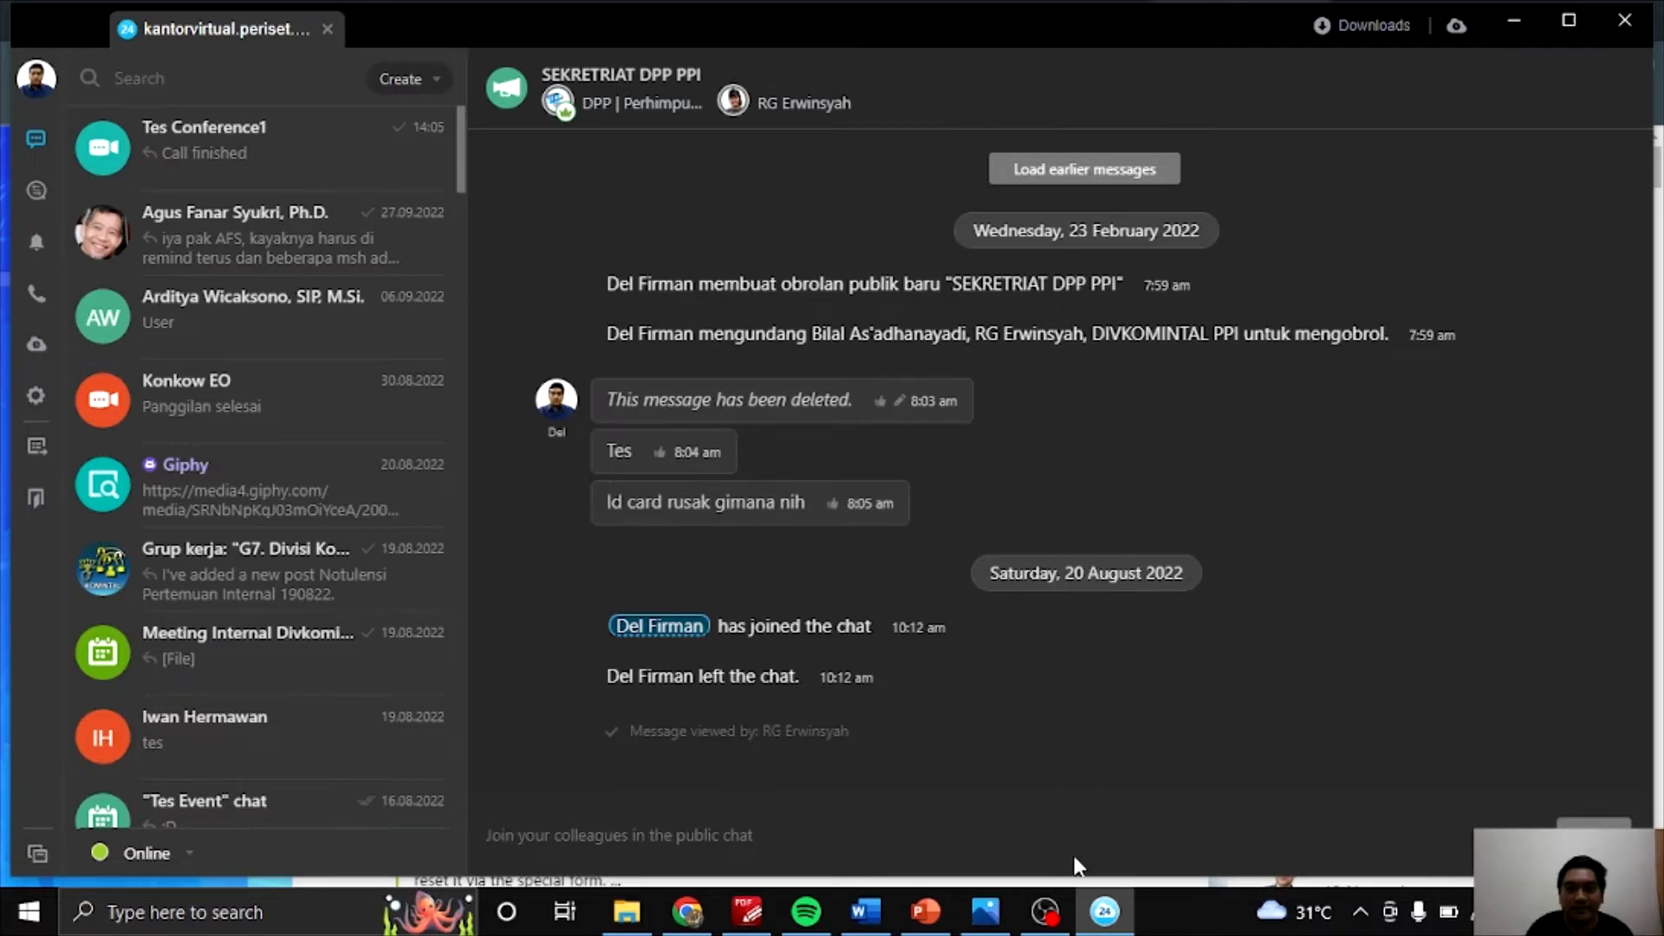
click(702, 916)
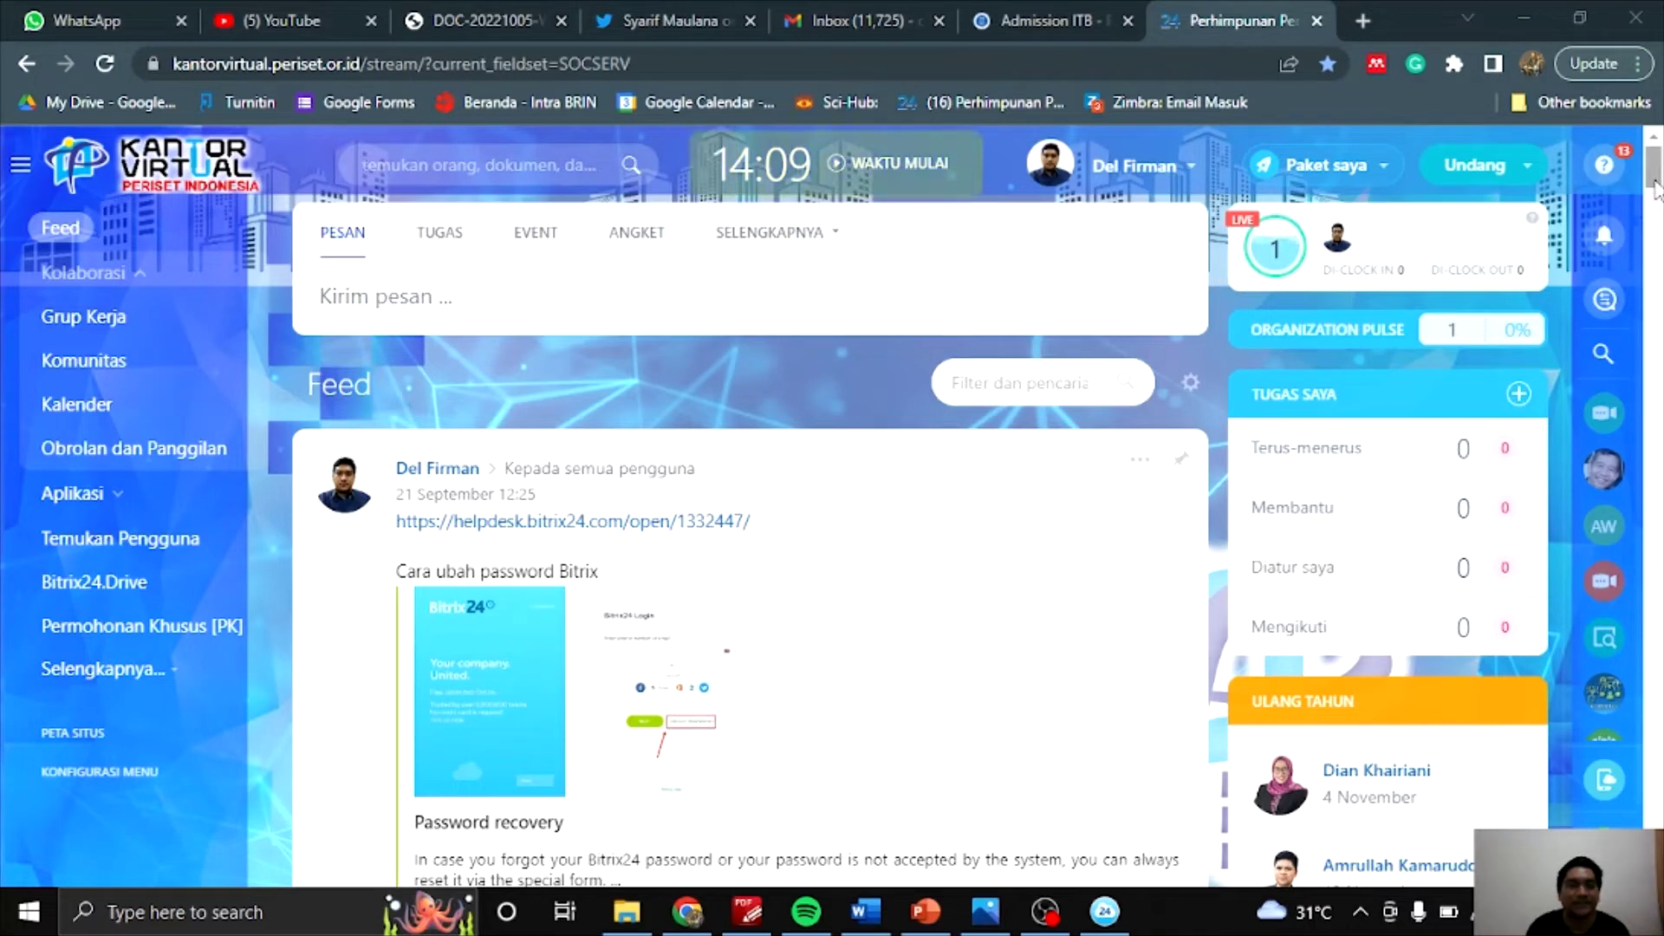
mouse_move(1656, 187)
mouse_down()
mouse_move(1658, 439)
mouse_move(1656, 165)
mouse_up()
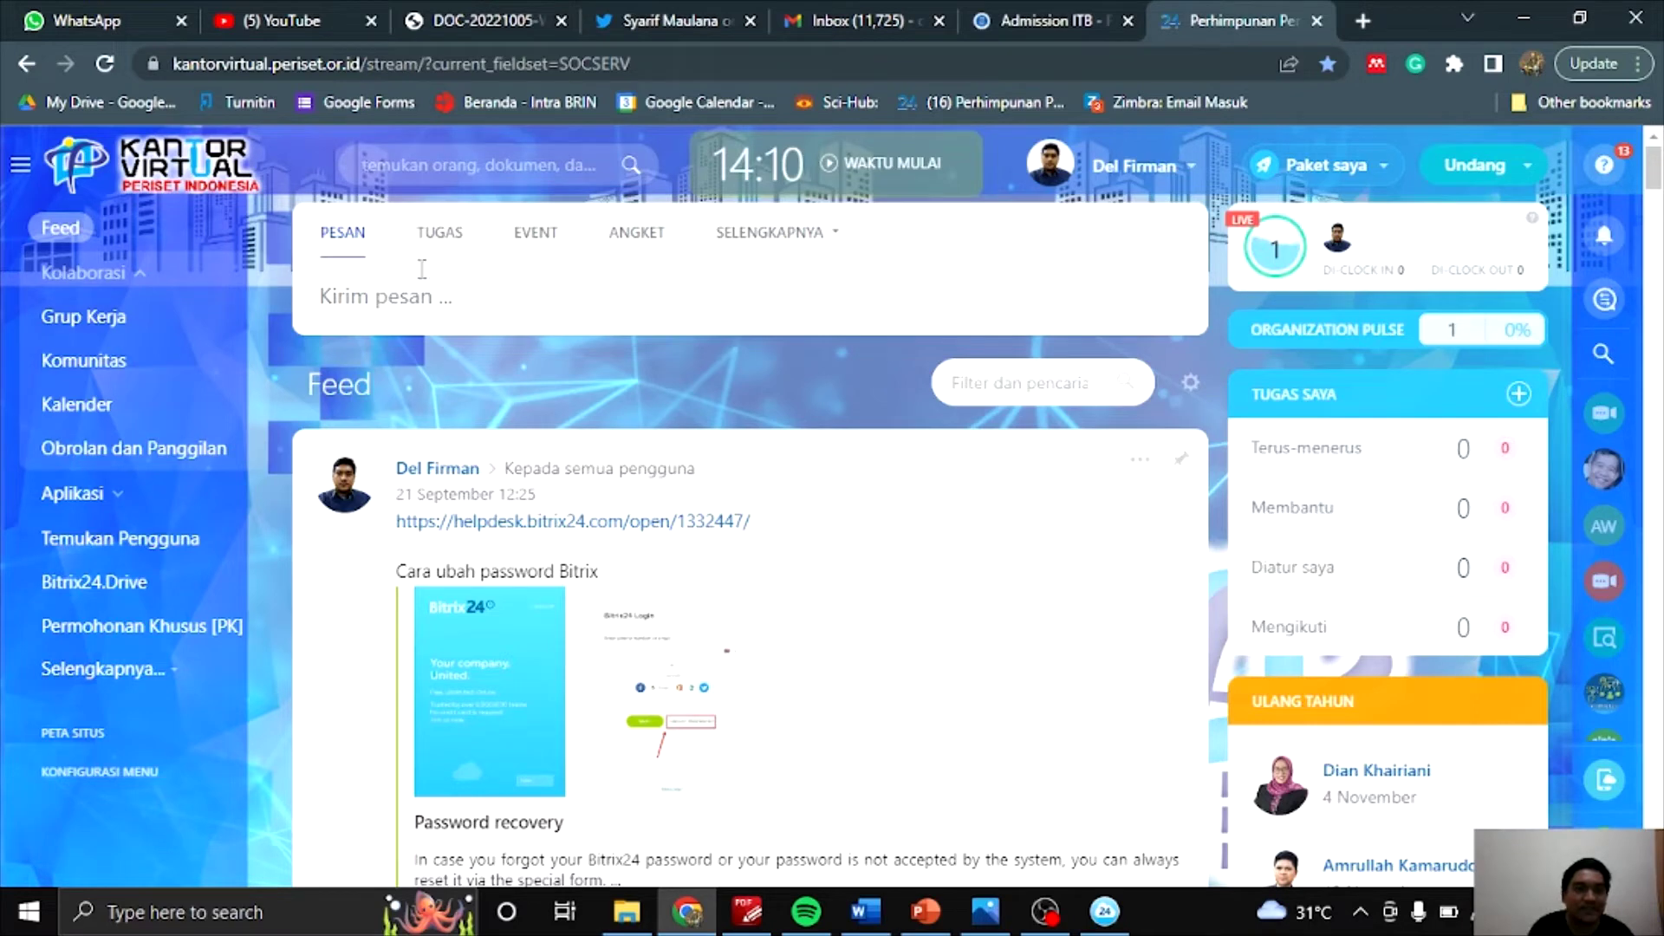
Step: Start a new feed message with the heading "Kegiatan Ulang Tahun PPI" followed by a blank line
click(347, 251)
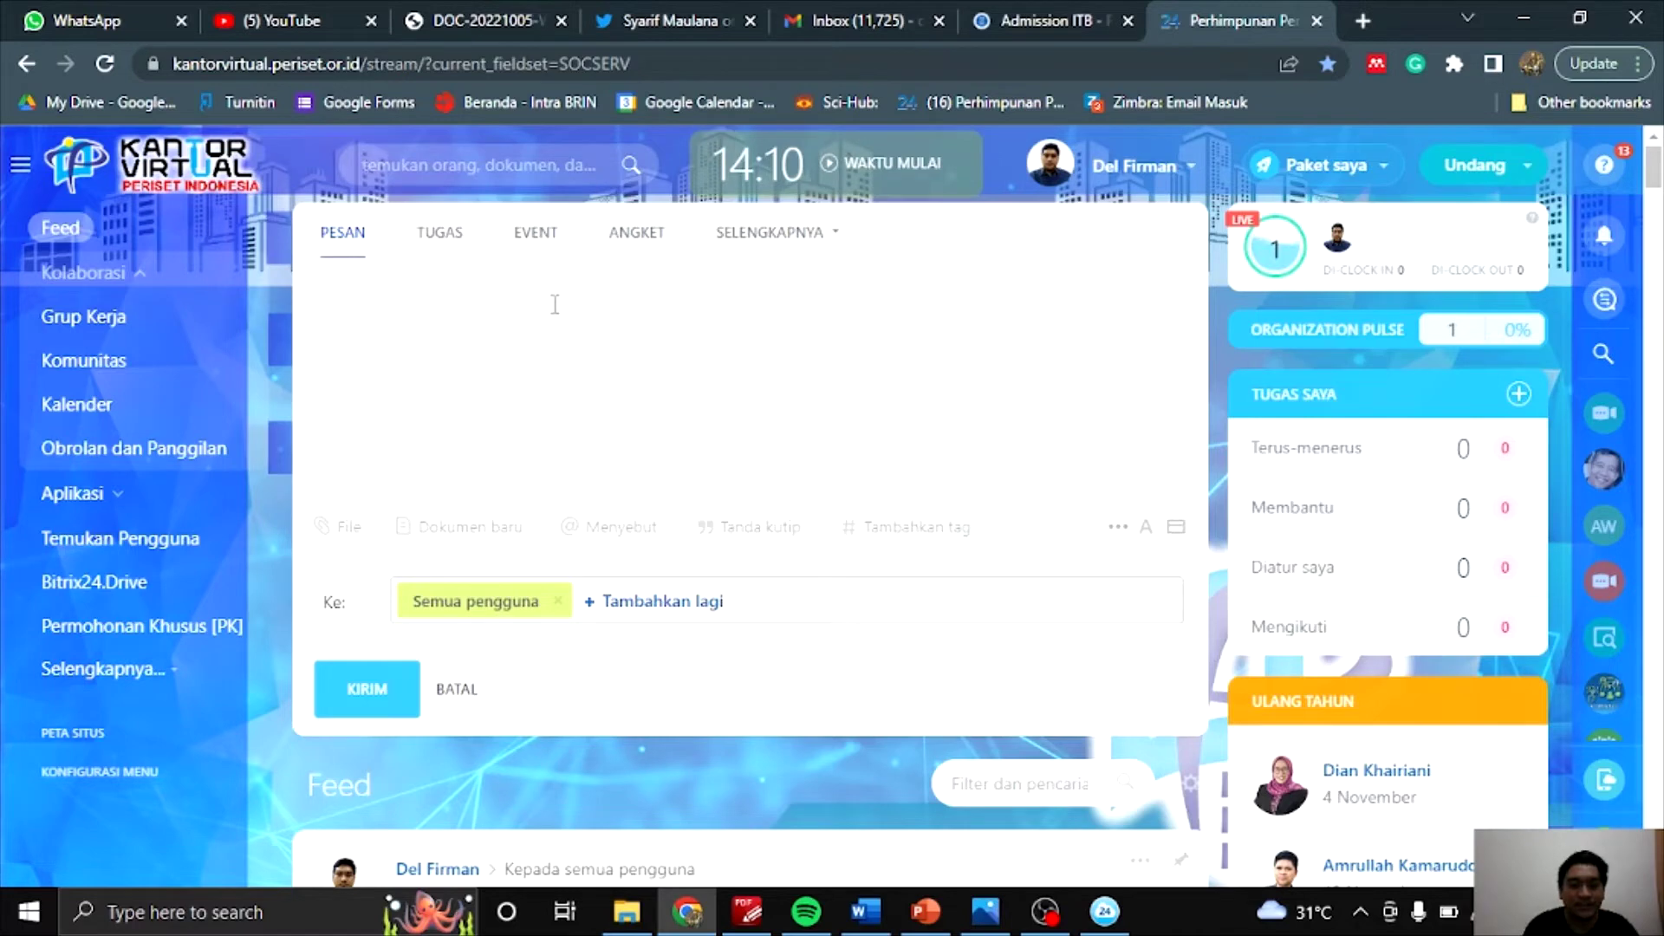
text(Kegiatan )
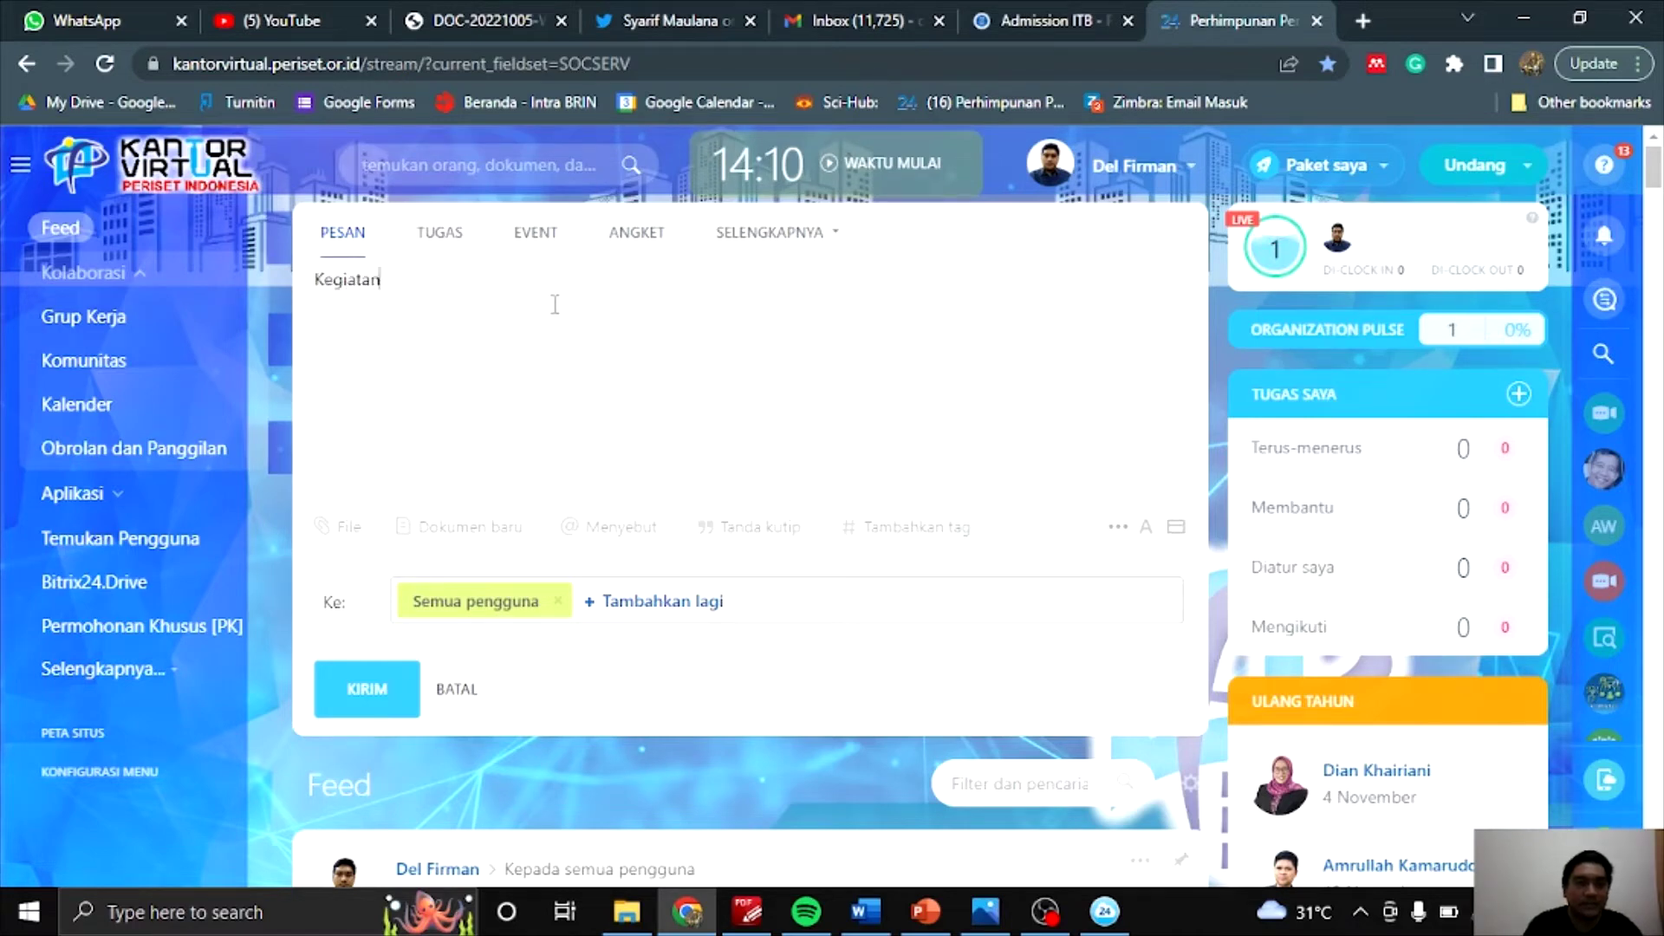
text(Ulang Tah)
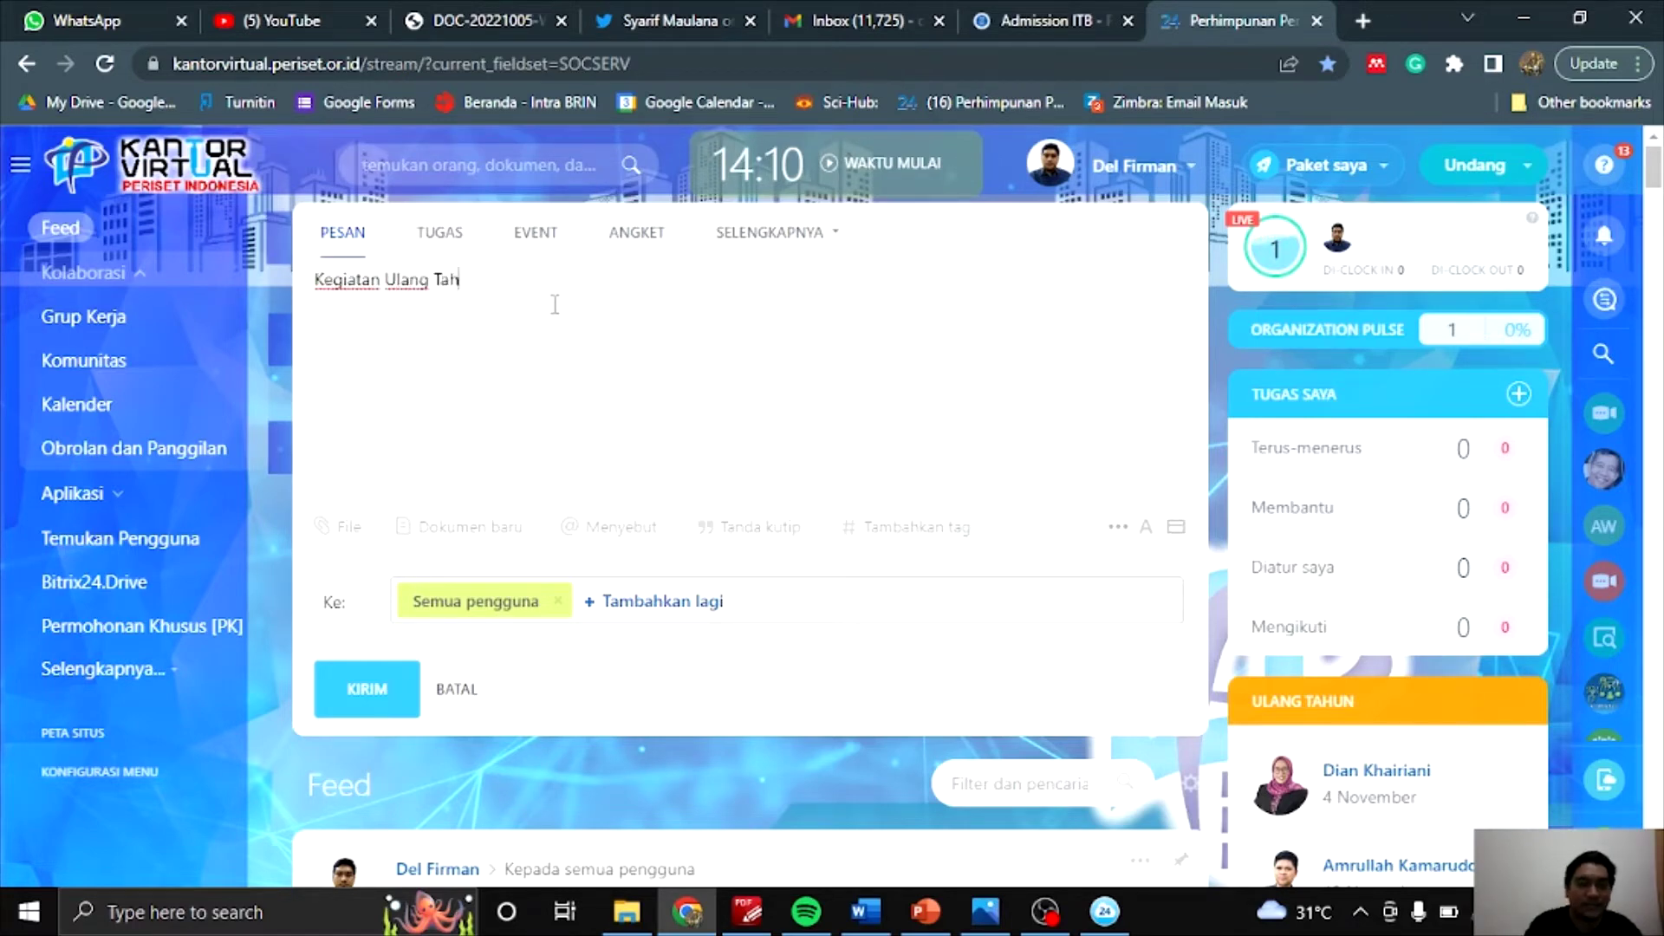
text(un PPI)
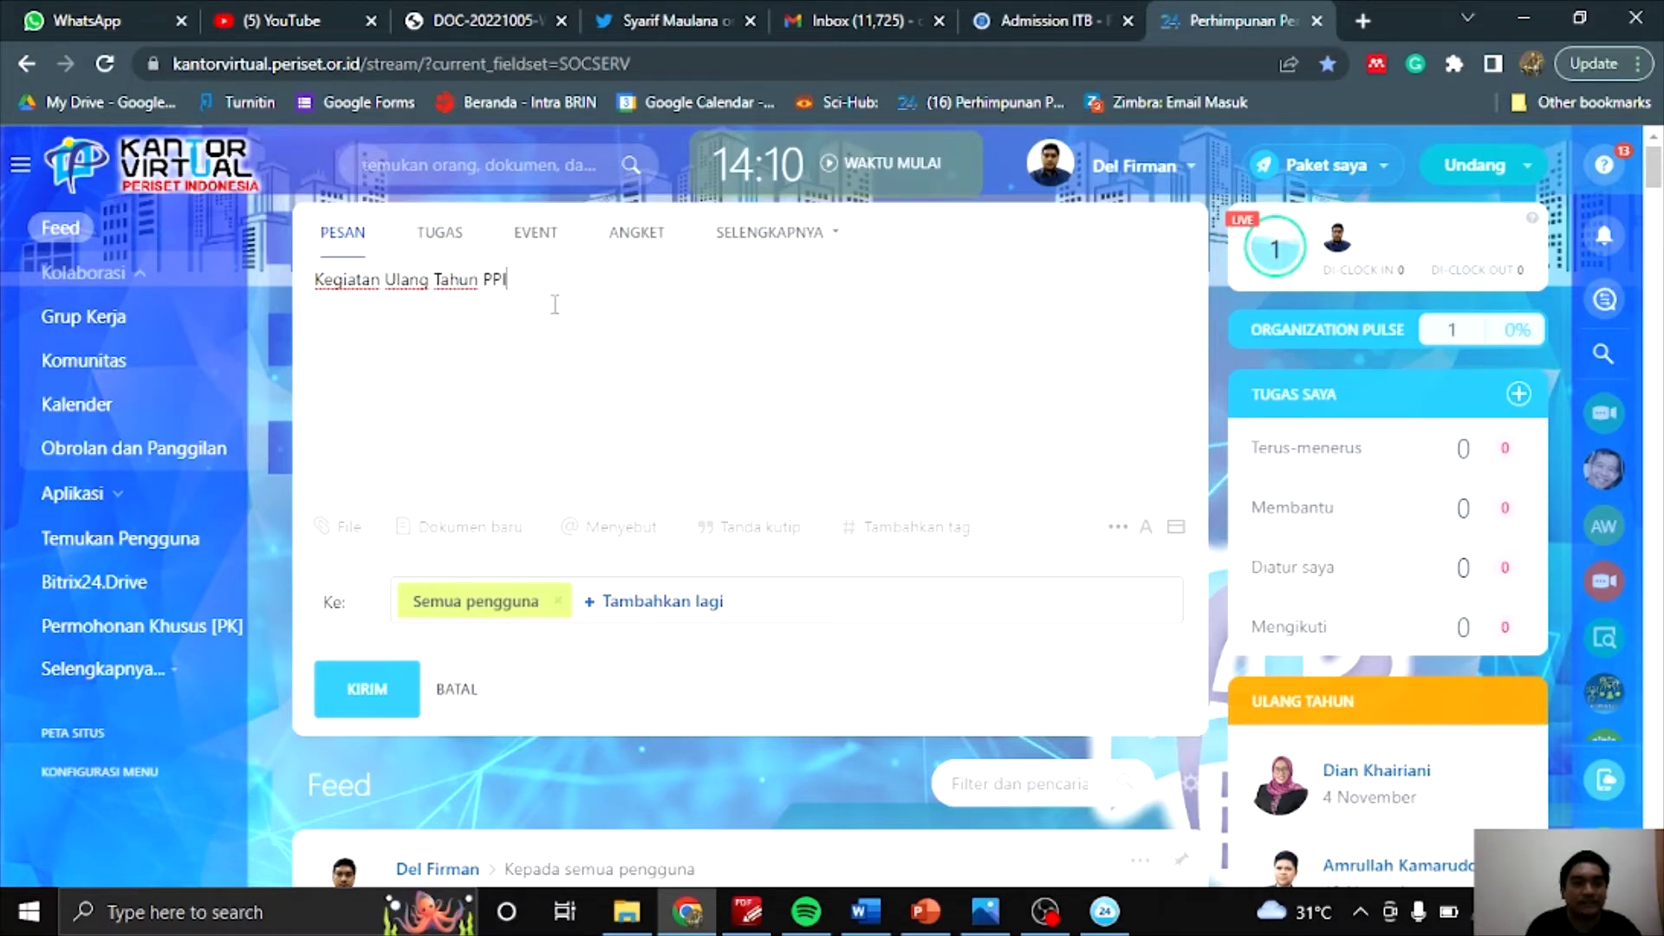
key(Return)
key(Return)
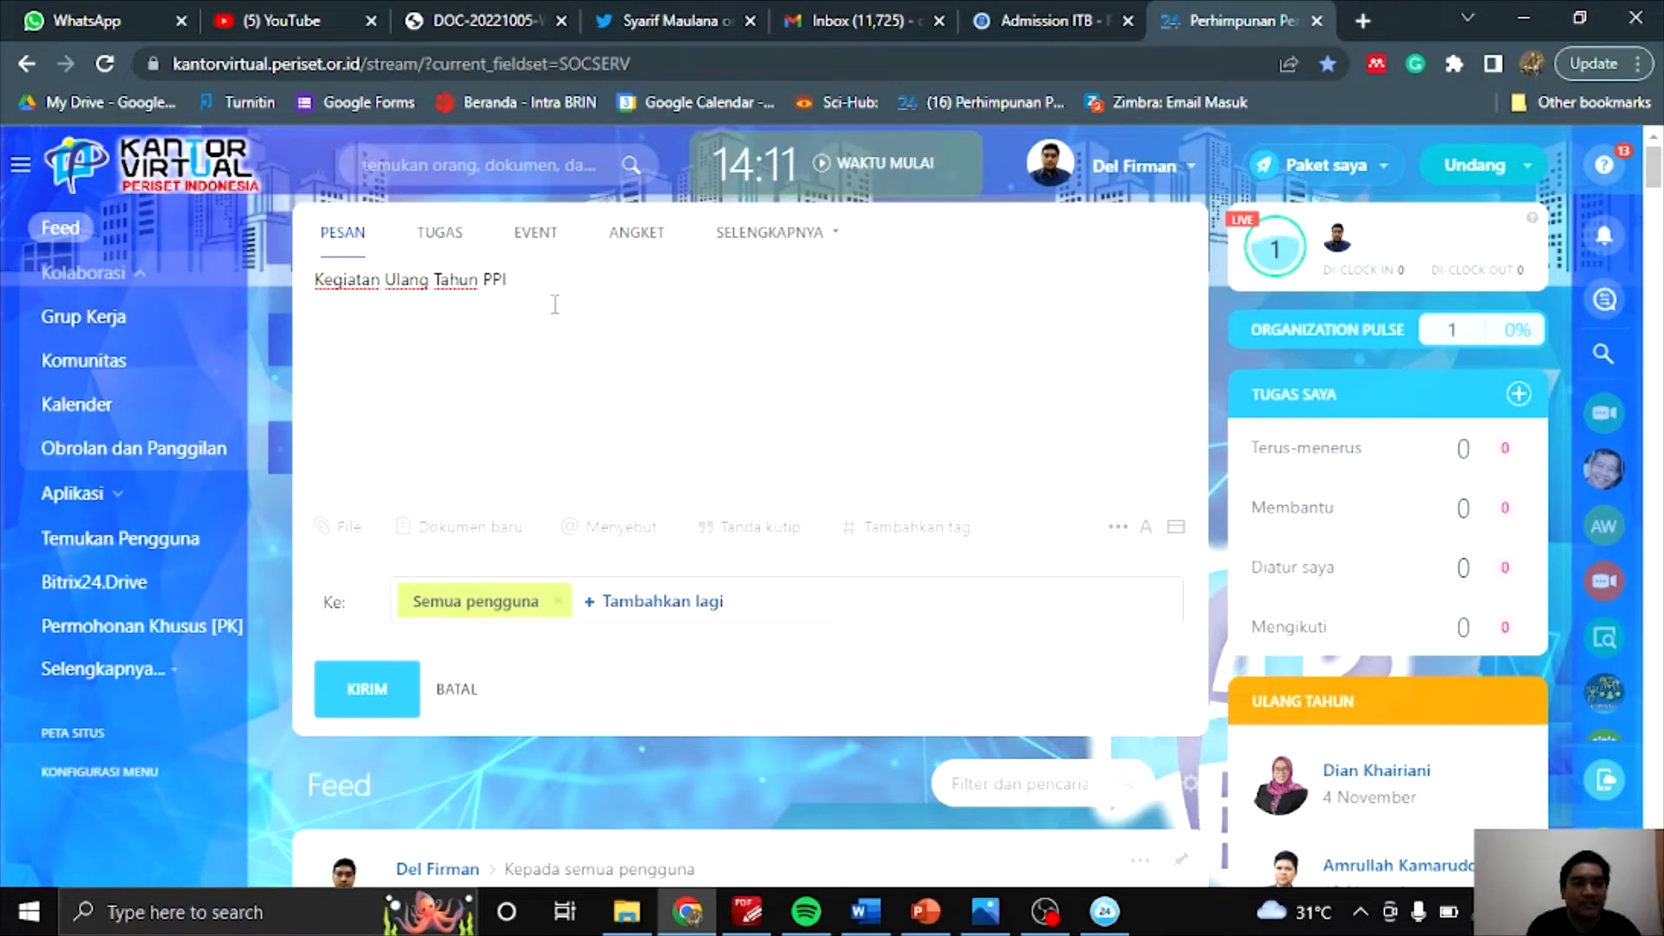
Step: Write "Diselenggarakan di Kantor Pusat Gatot Soebroto, Jakarta" as the message body below the heading
text(Disela)
key(BackSpace)
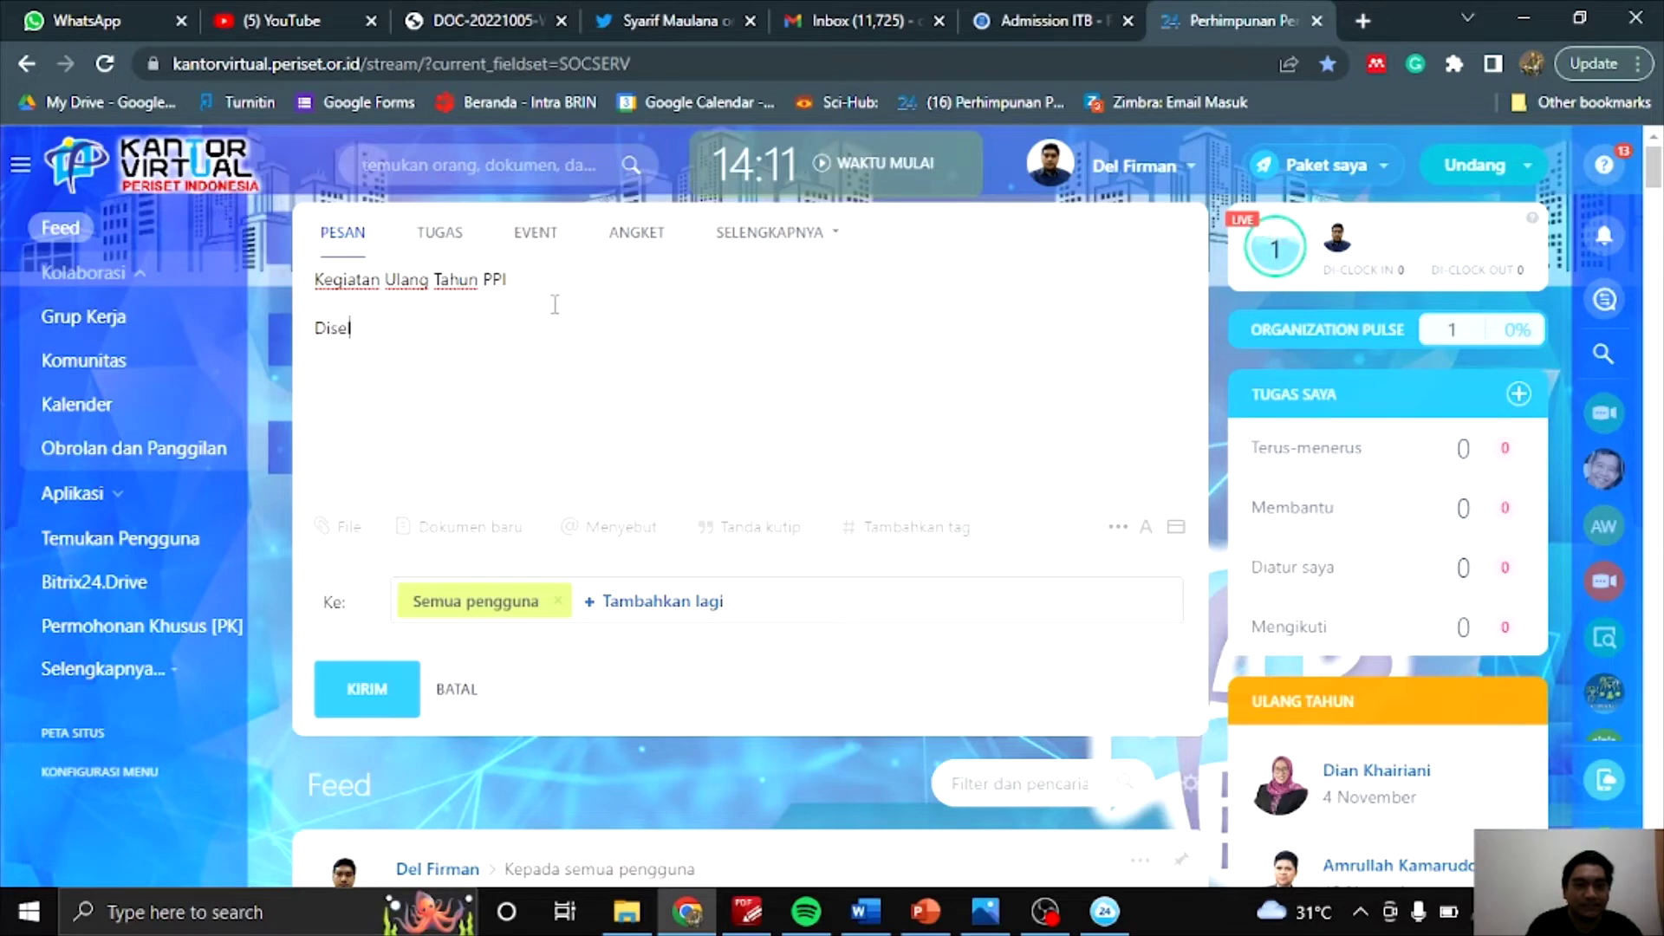
text(enggarakan di Kantor)
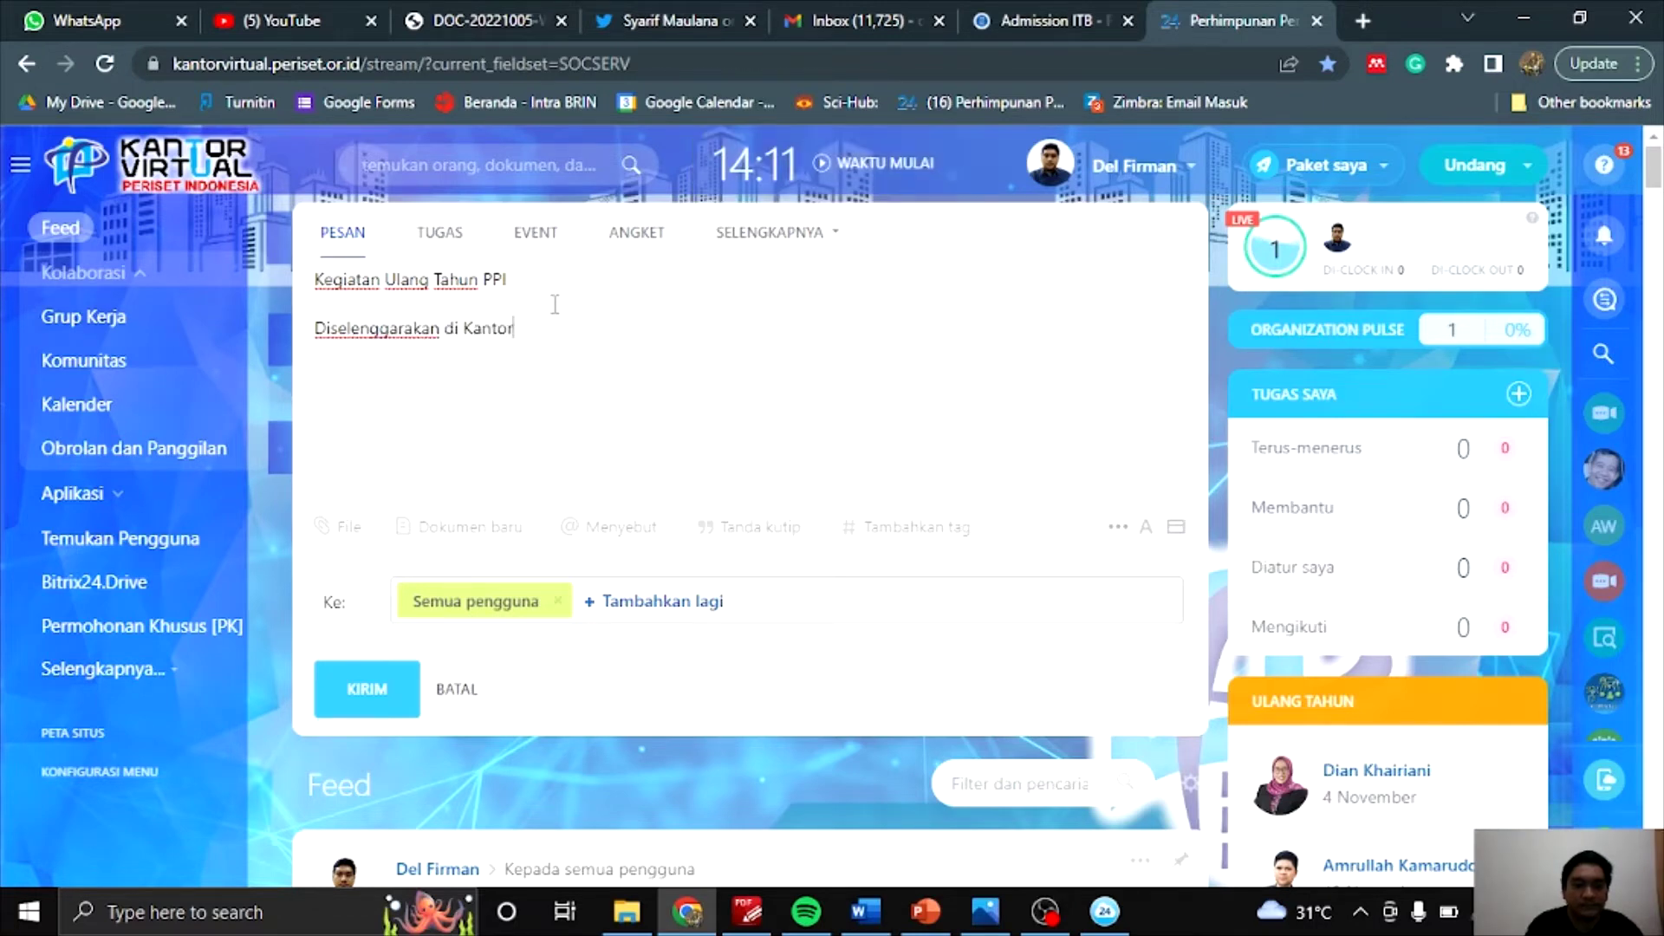
text( Pusat Gato)
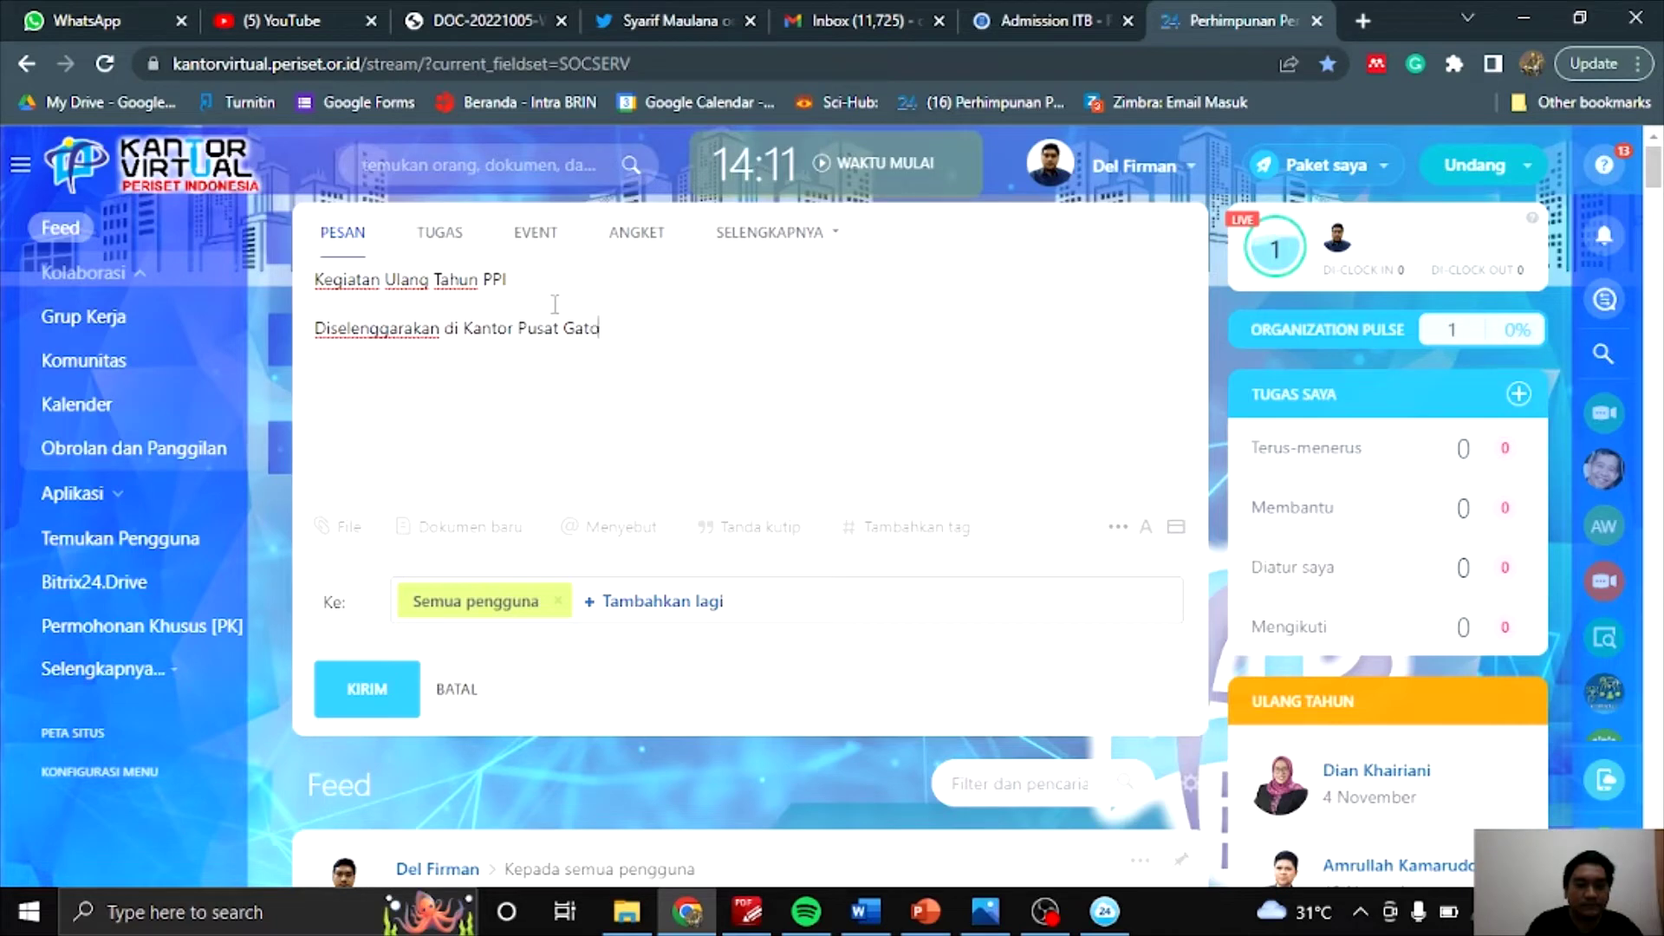
text(t So)
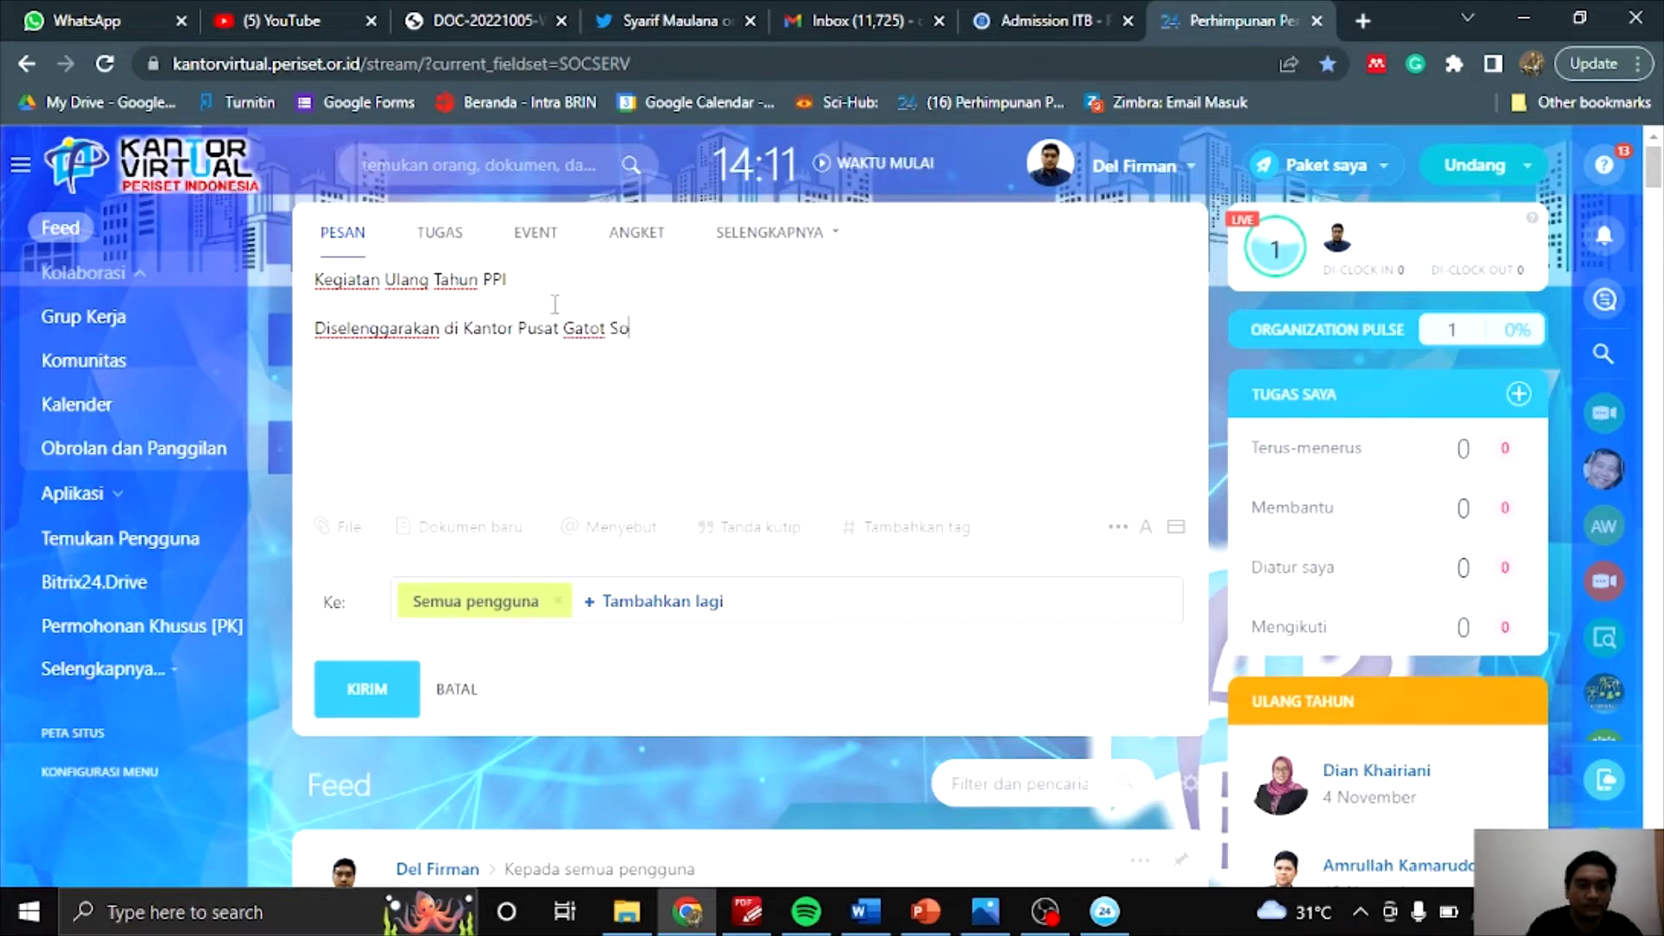
text(ebroto)
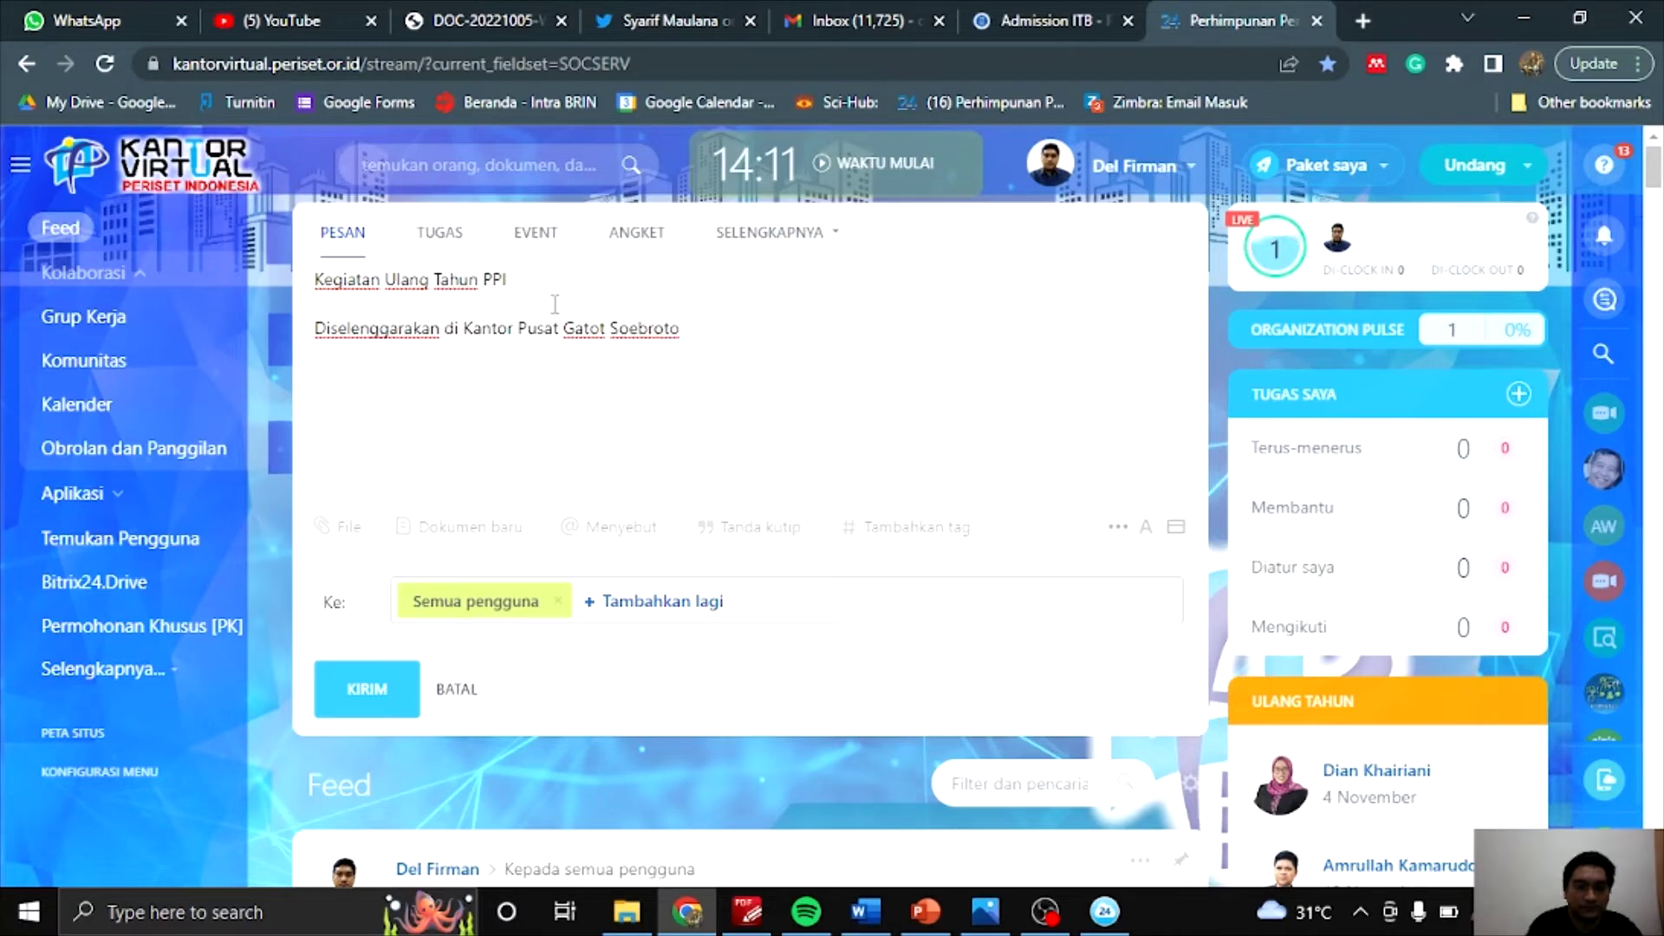
text(, Jakarta)
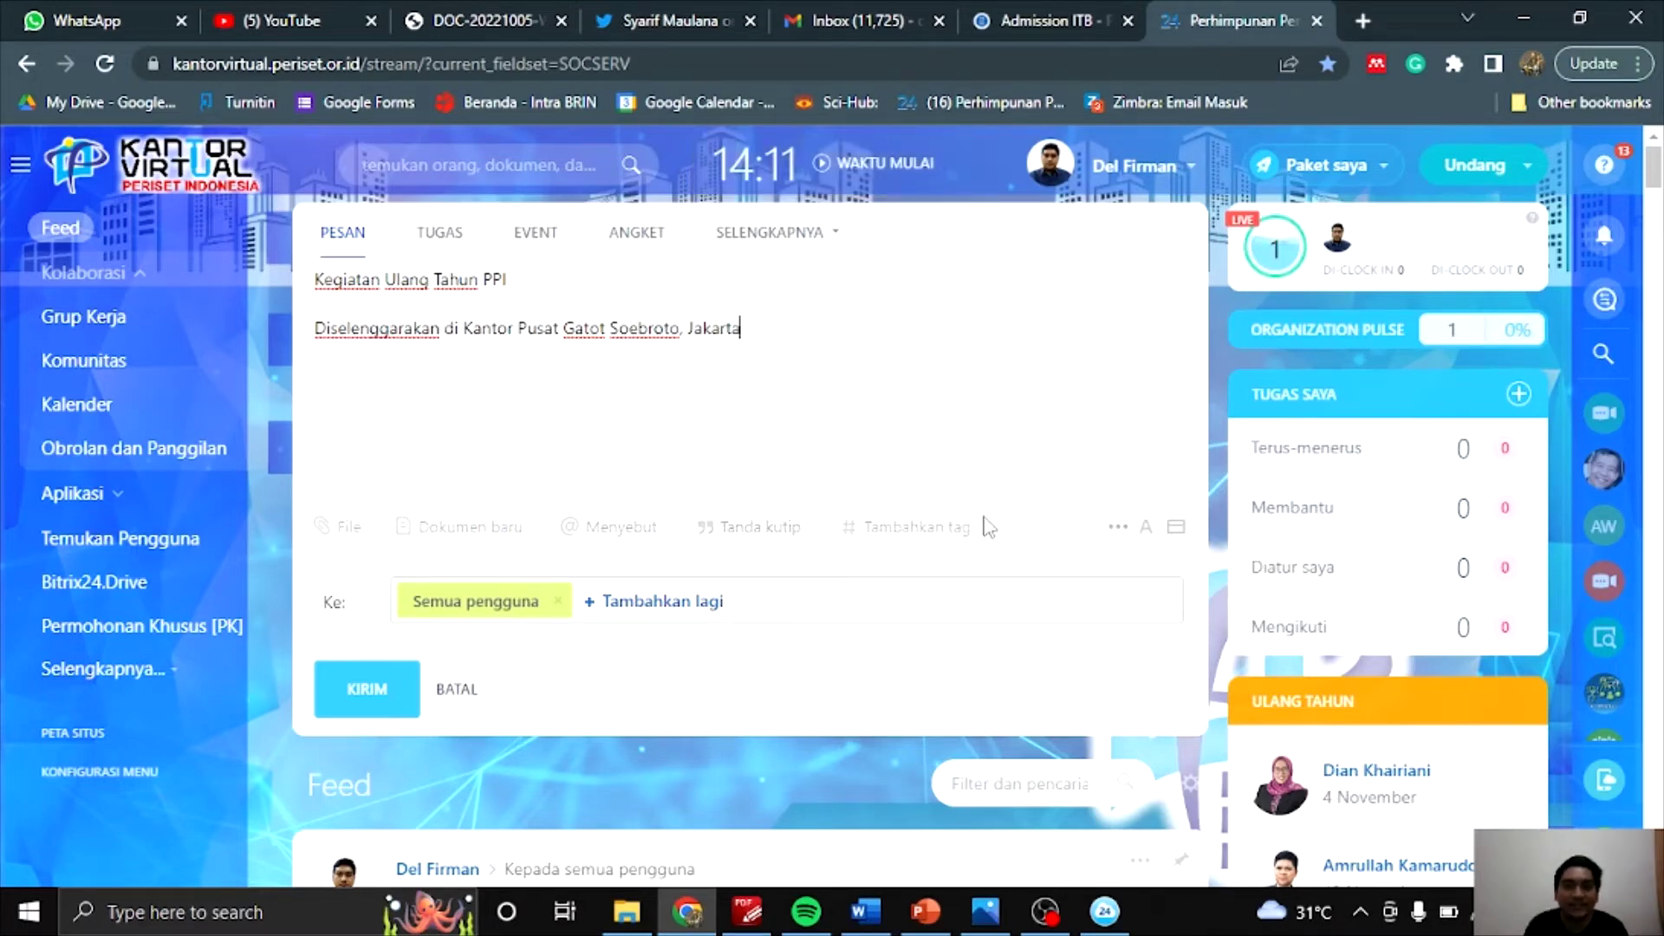
Step: Attach the image Screenshot (27) from the Pictures > Screenshots folder to the message
click(349, 528)
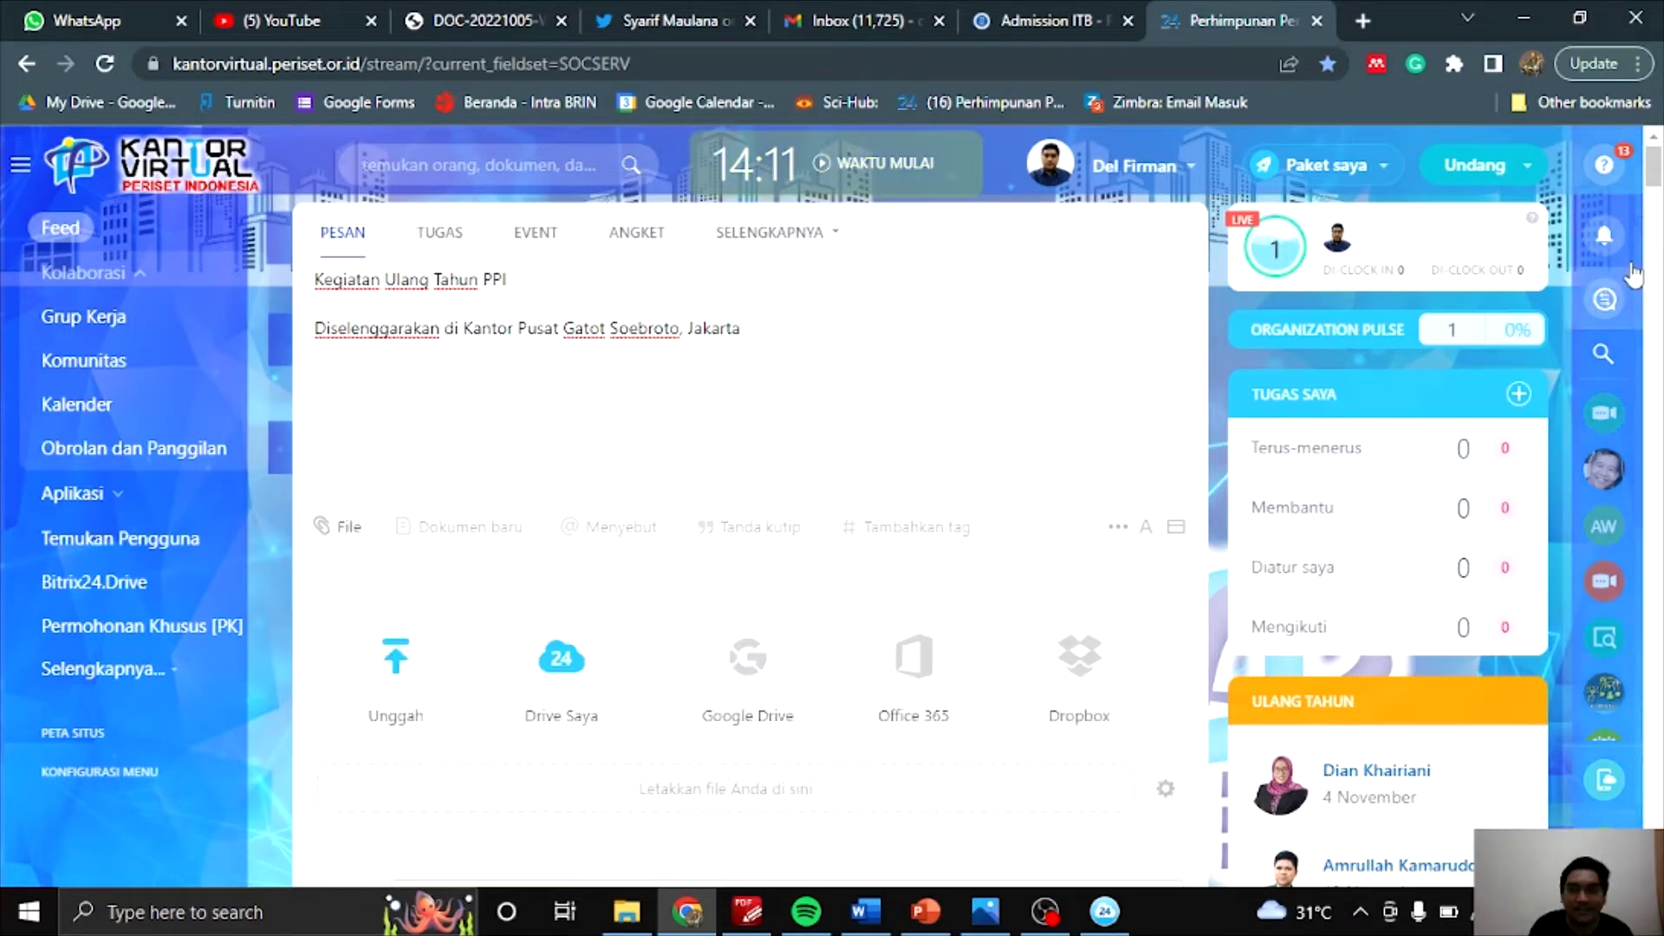
scroll(1618, 290, down, 4)
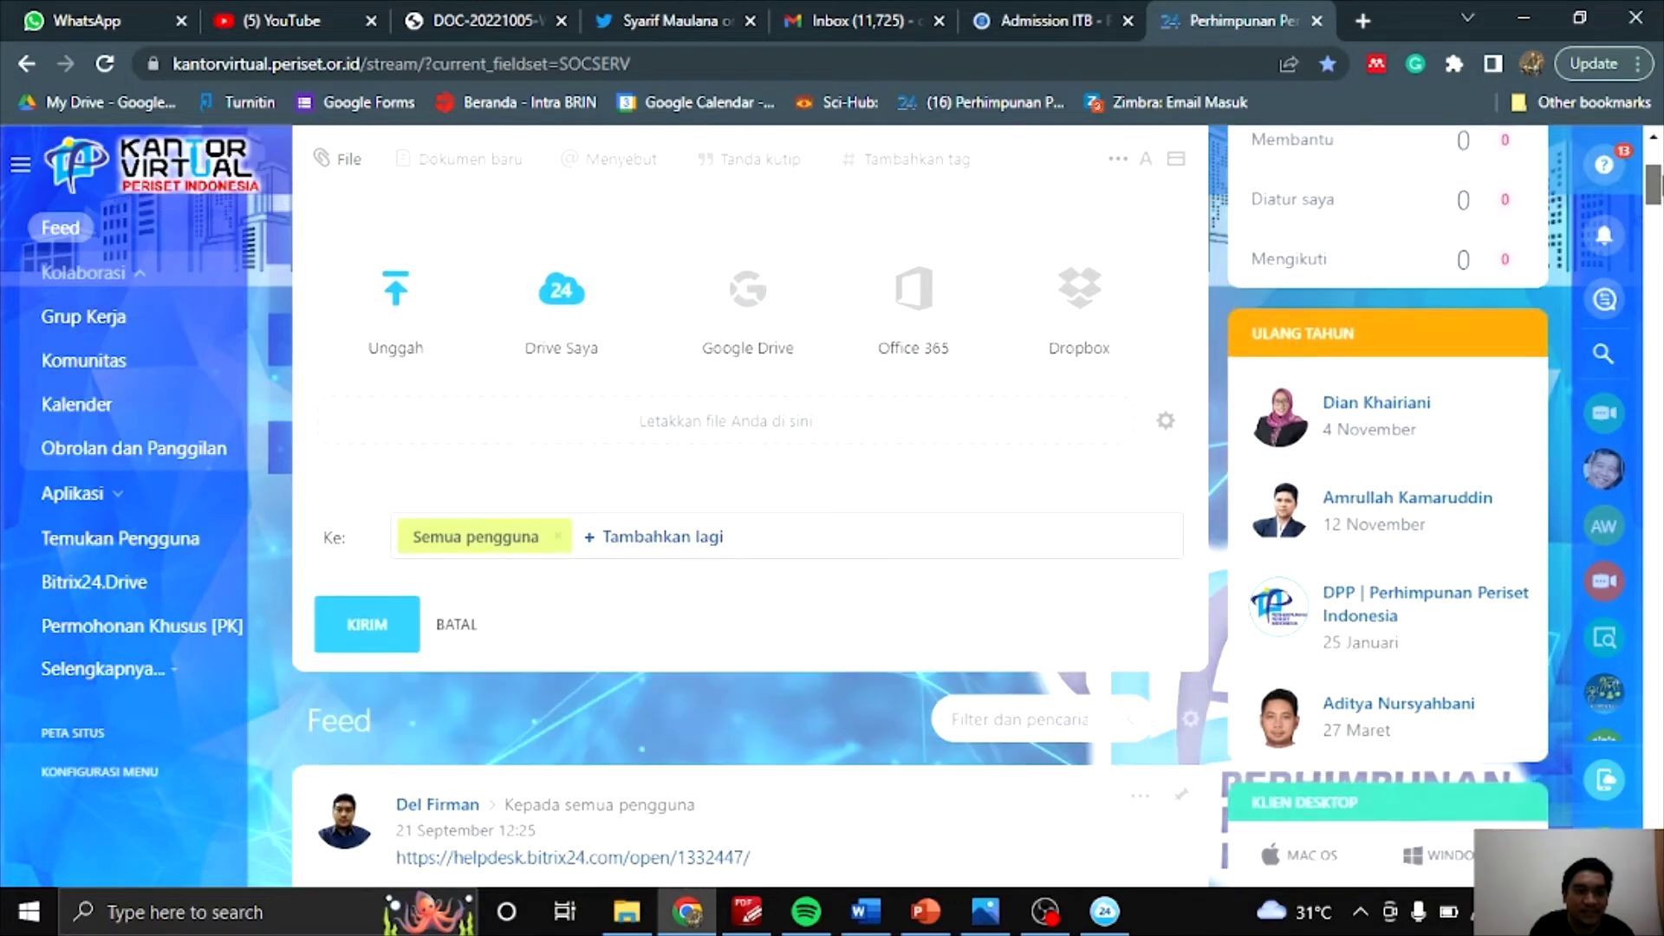
scroll(1617, 290, up, 2)
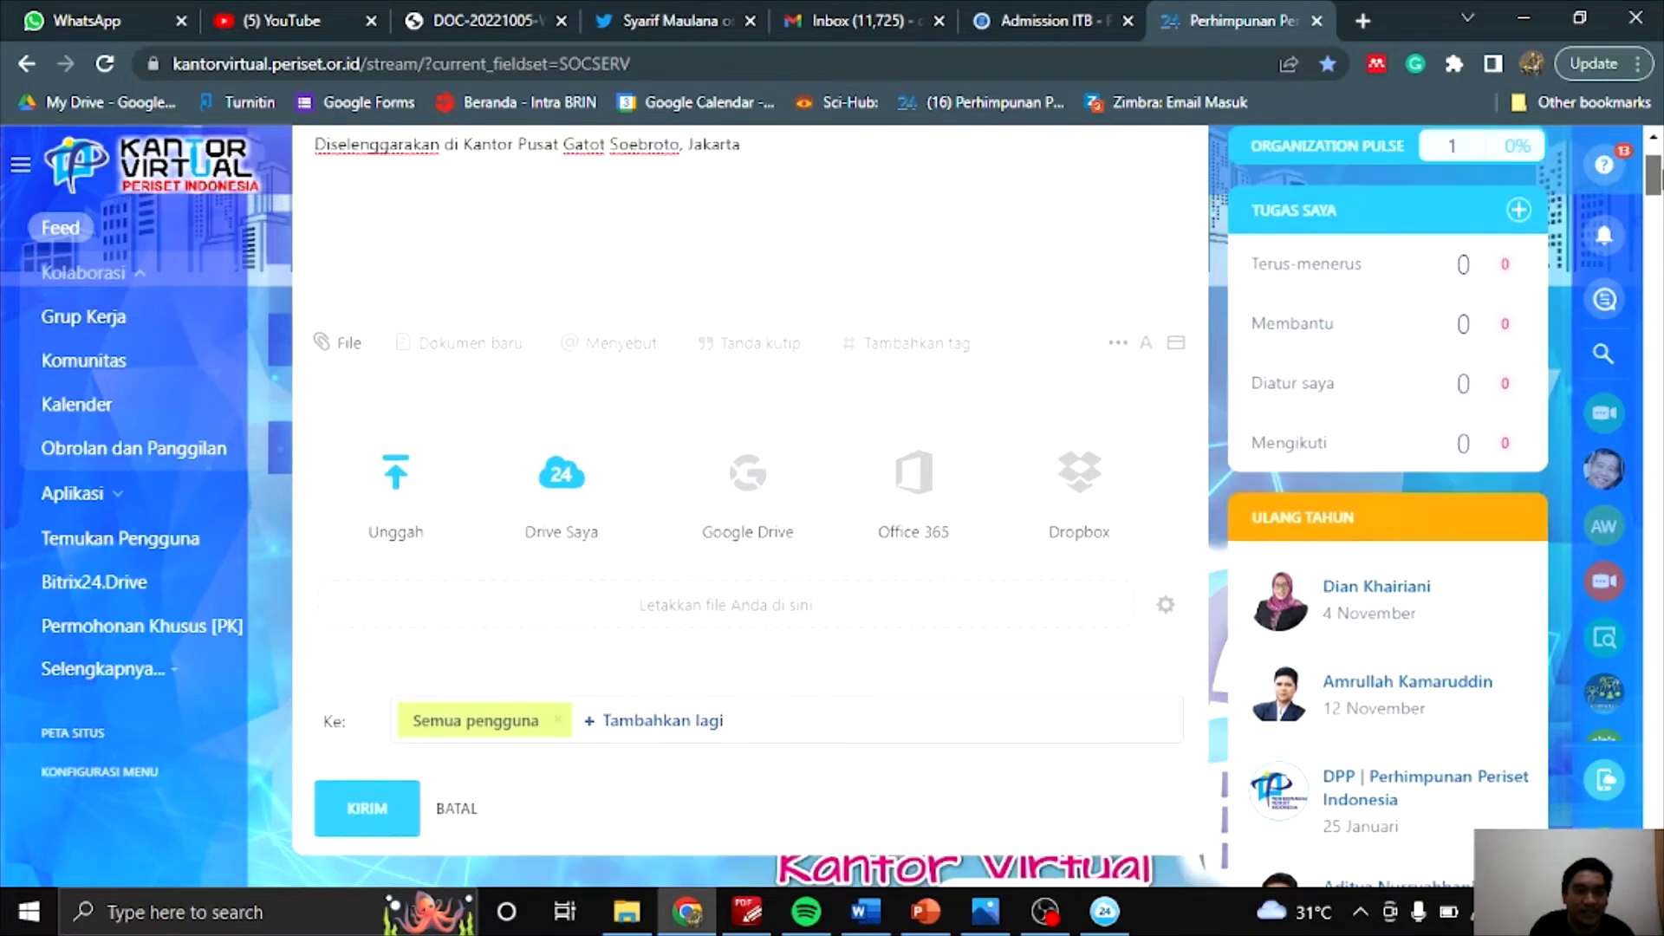
click(393, 500)
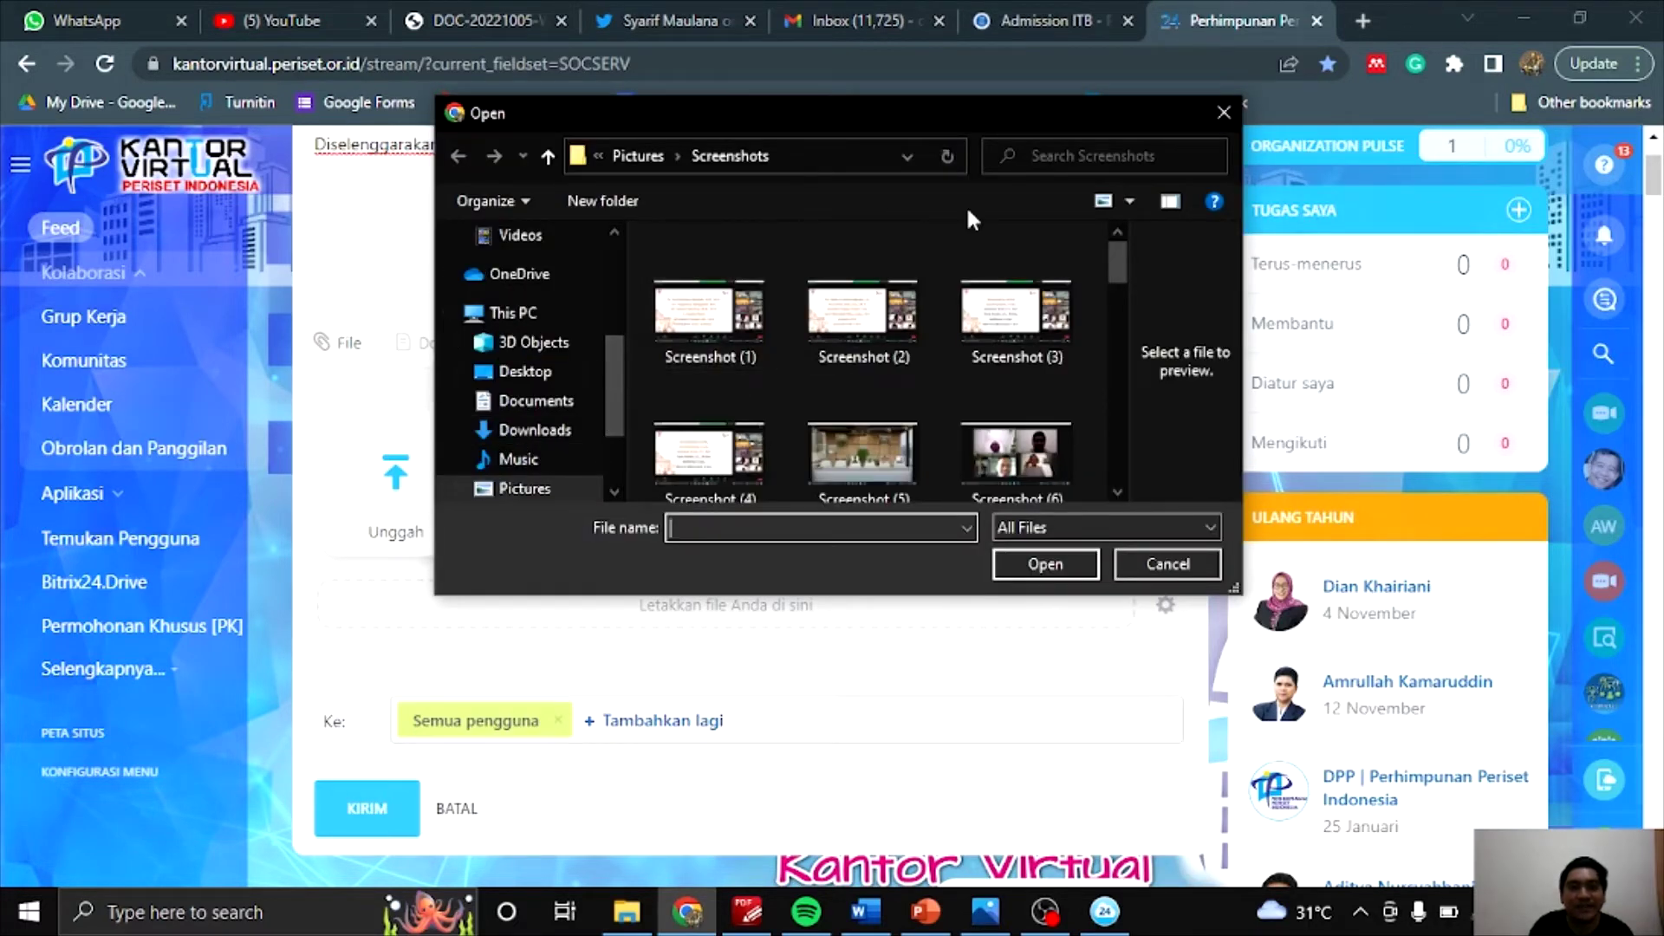
drag(1115, 257, 1115, 418)
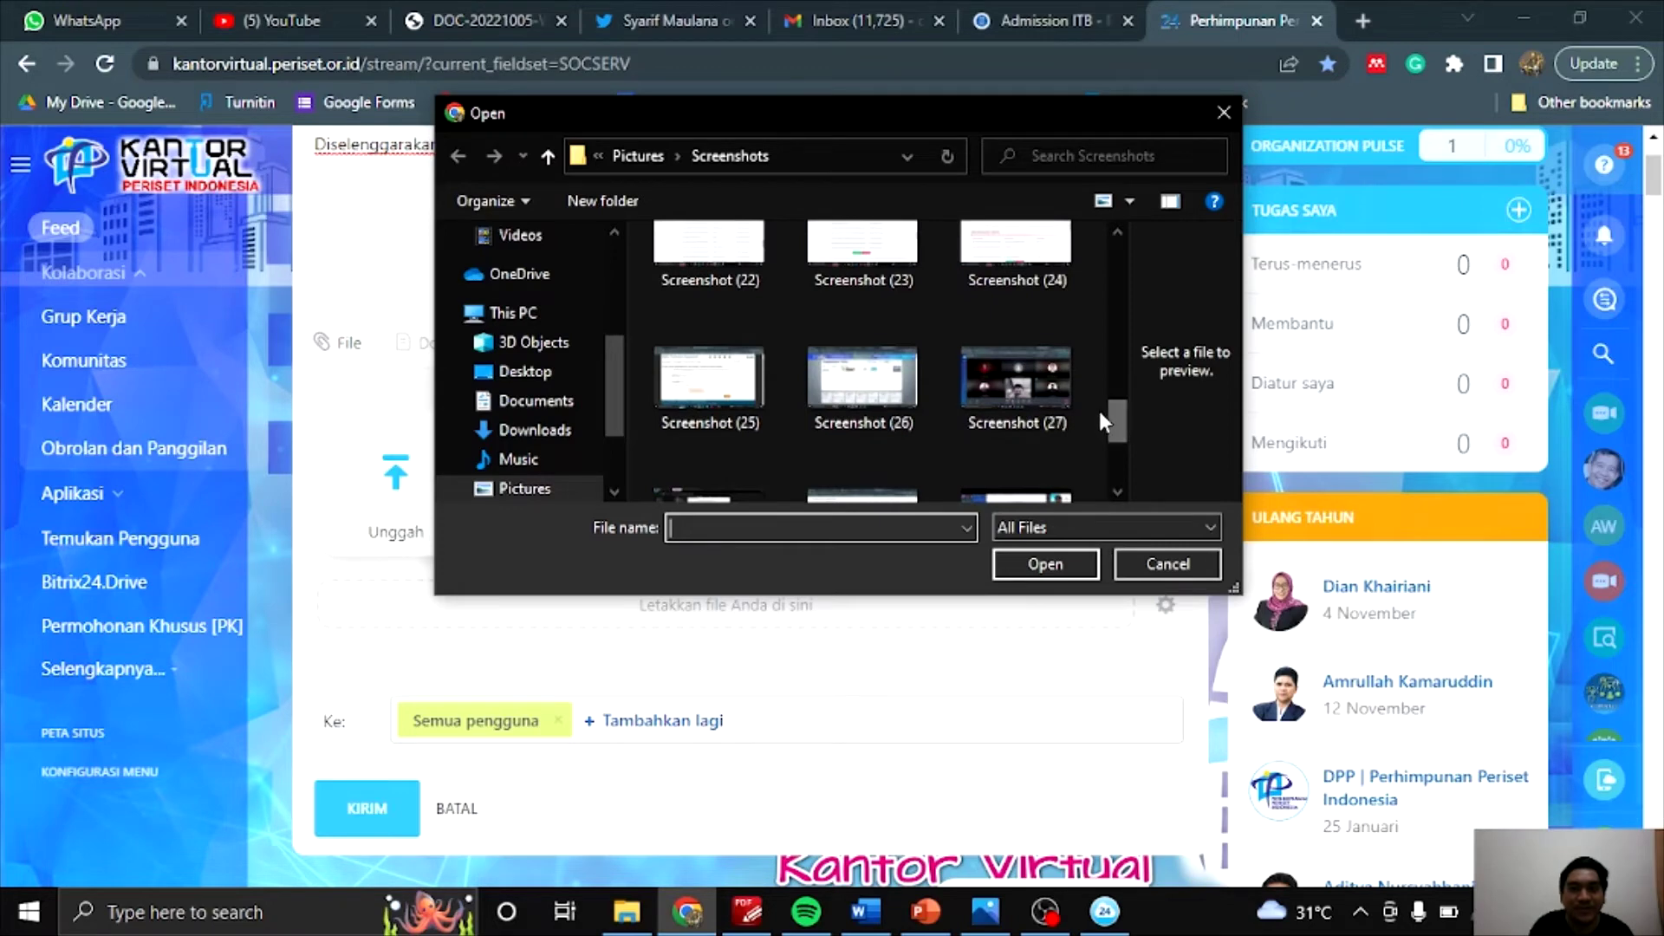
click(1016, 391)
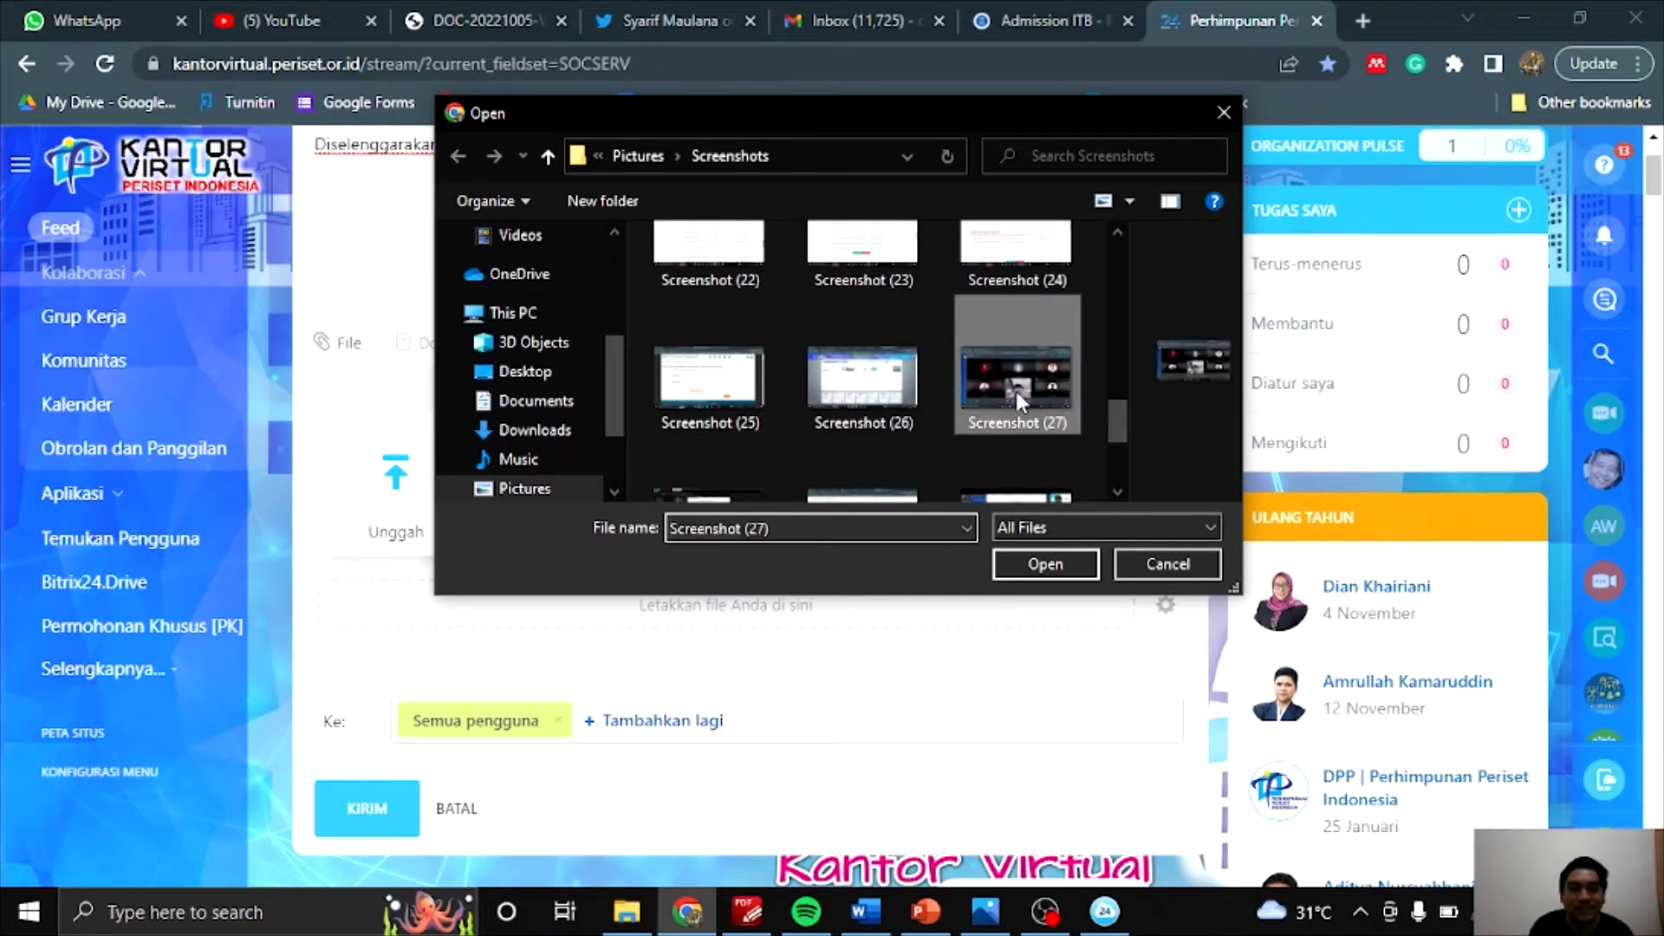
click(1038, 565)
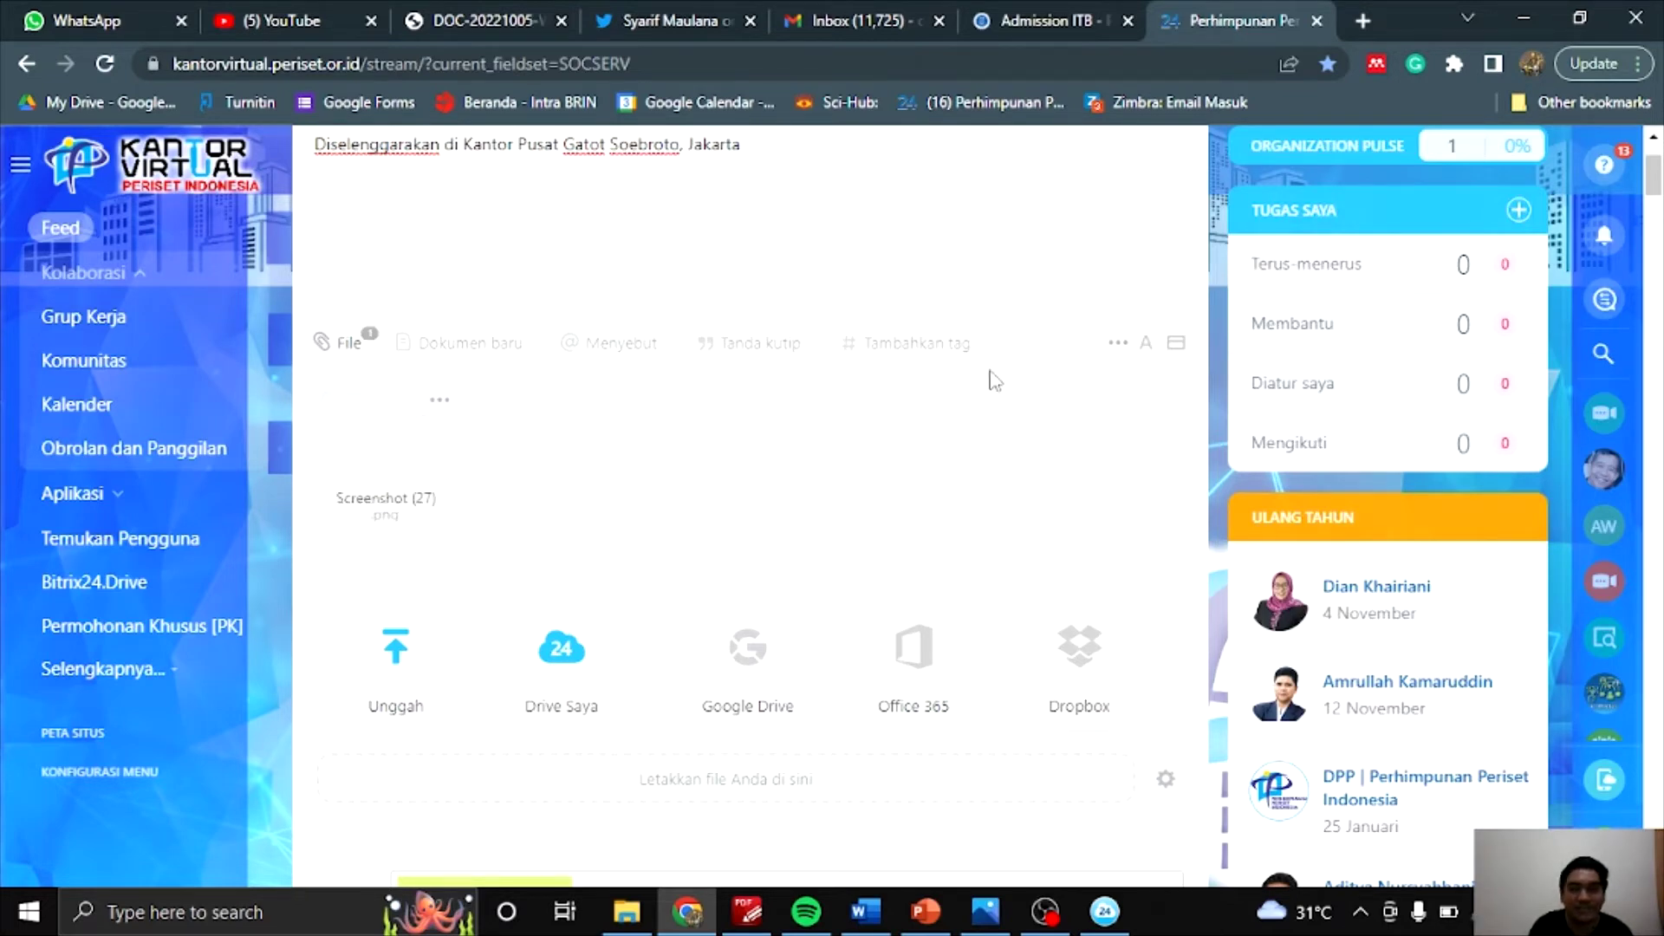
Step: Replace the recipient "Semua pengguna" with two individual users from the recent recipients list
scroll(1657, 200, down, 2)
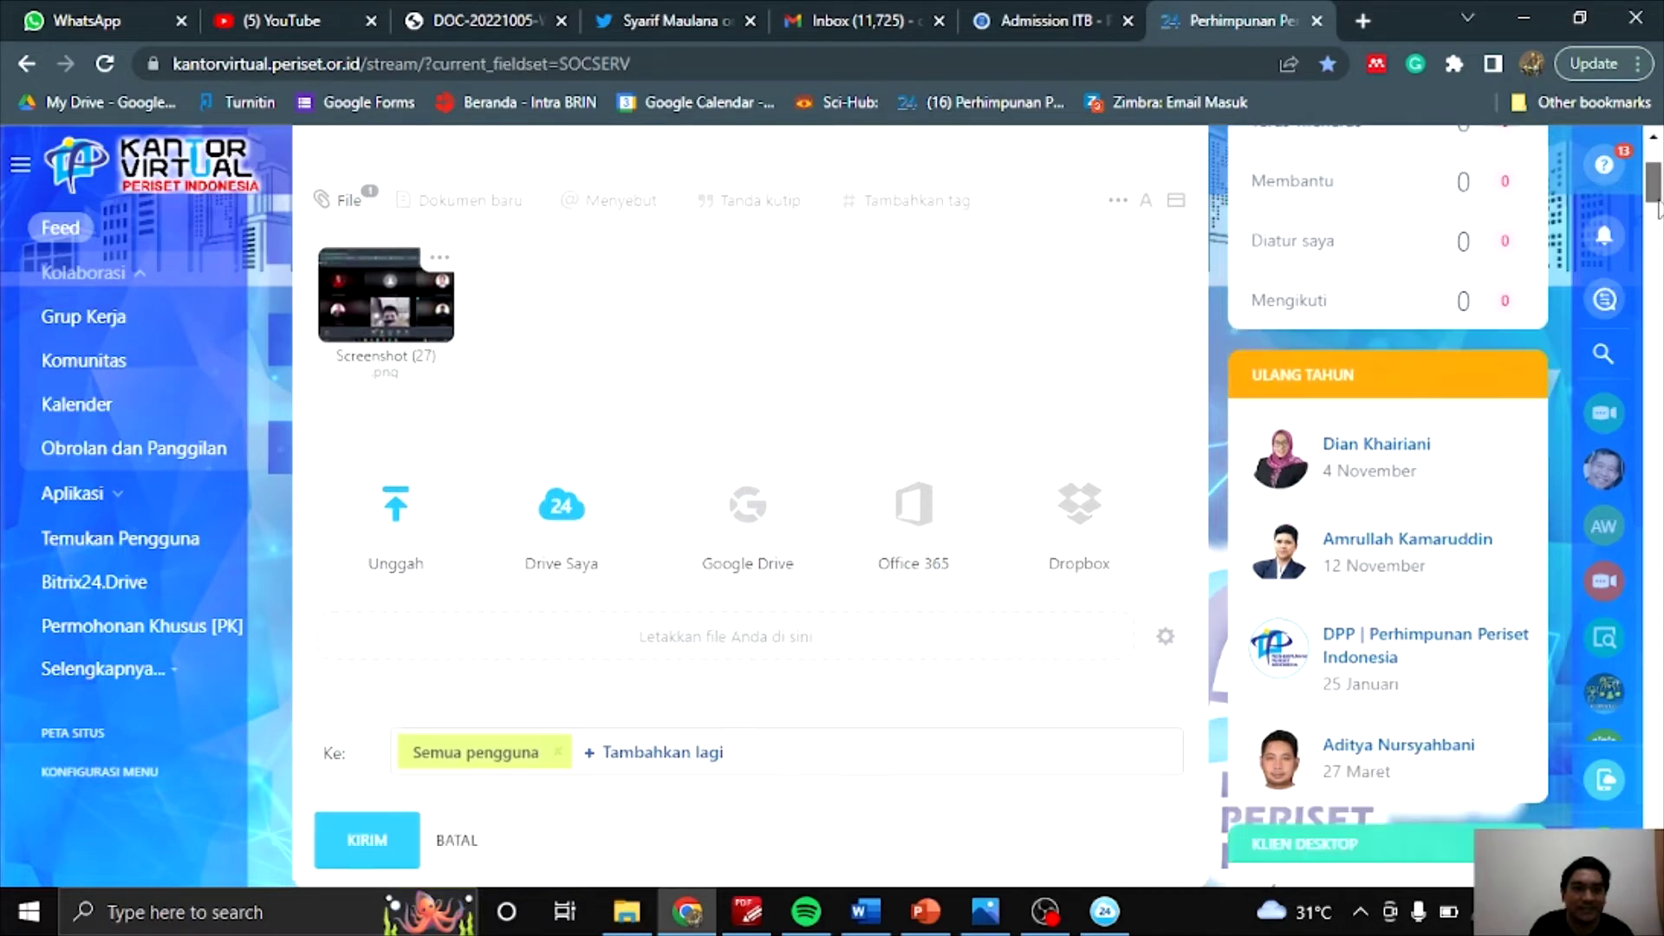
scroll(1657, 202, down, 4)
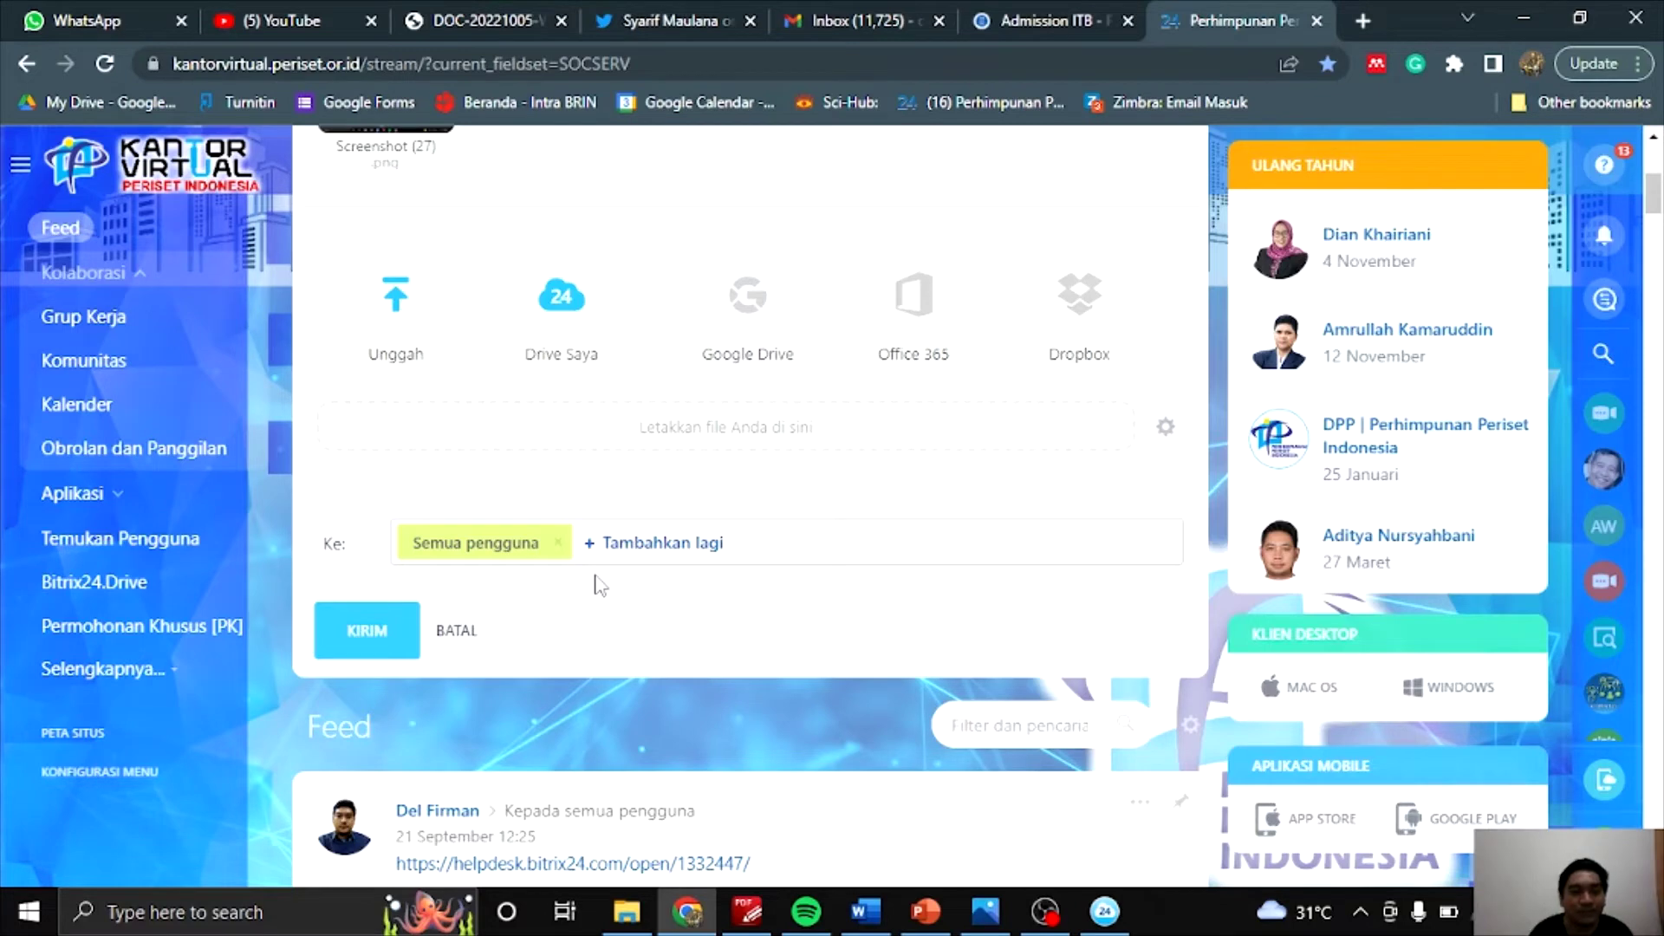
click(557, 544)
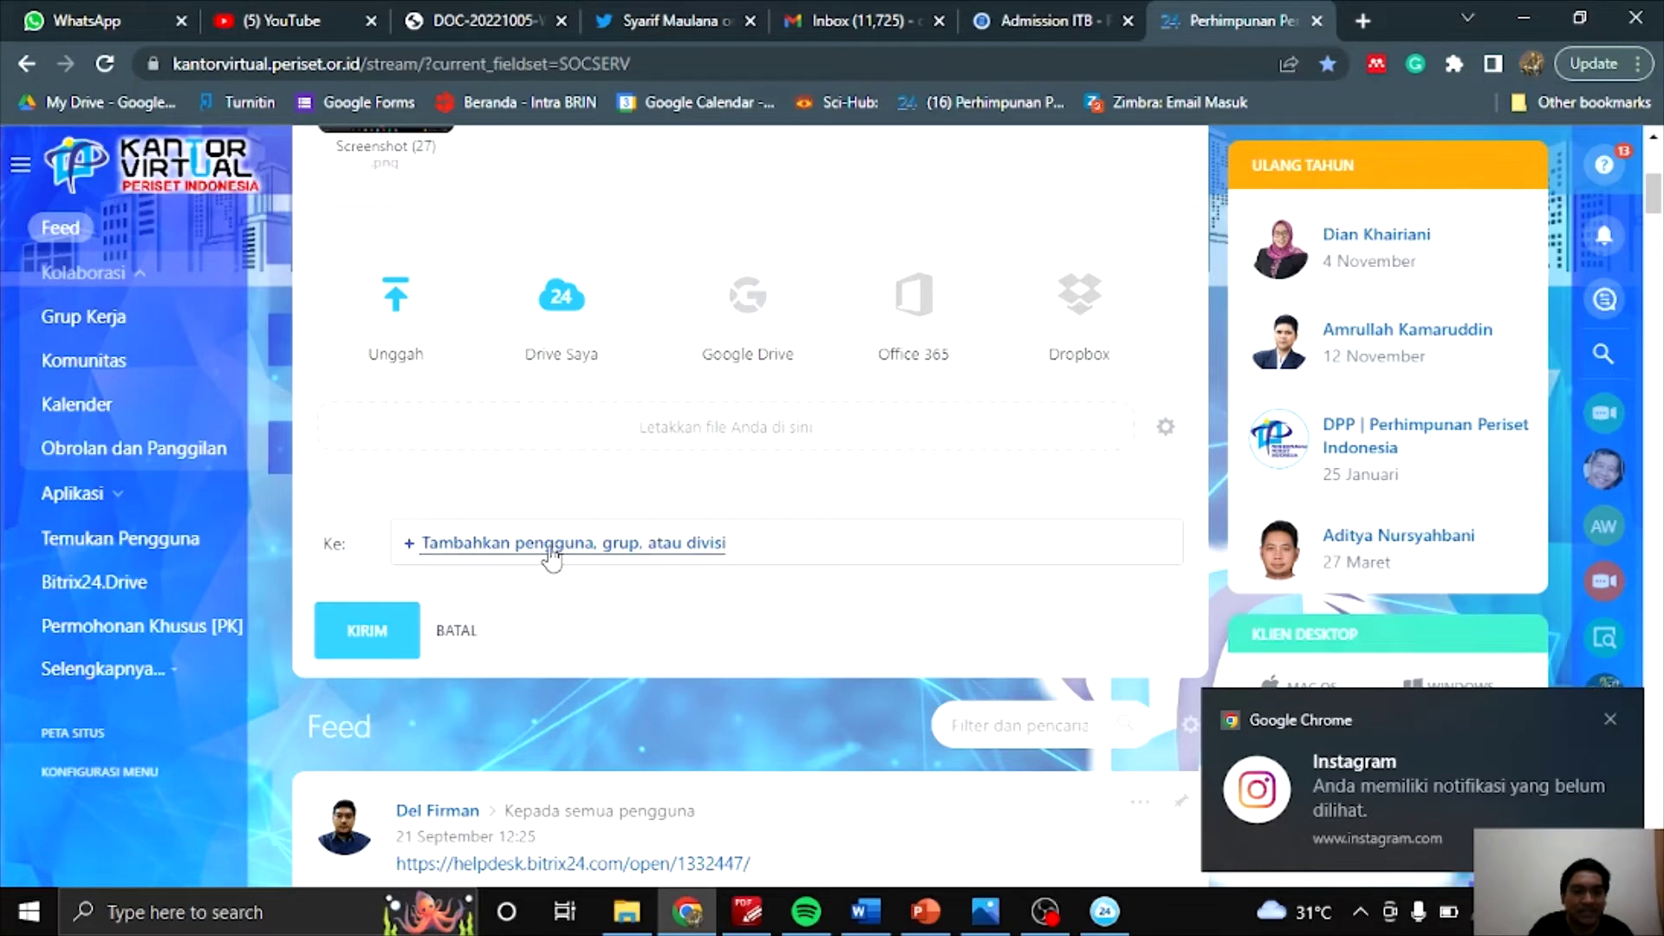
click(551, 546)
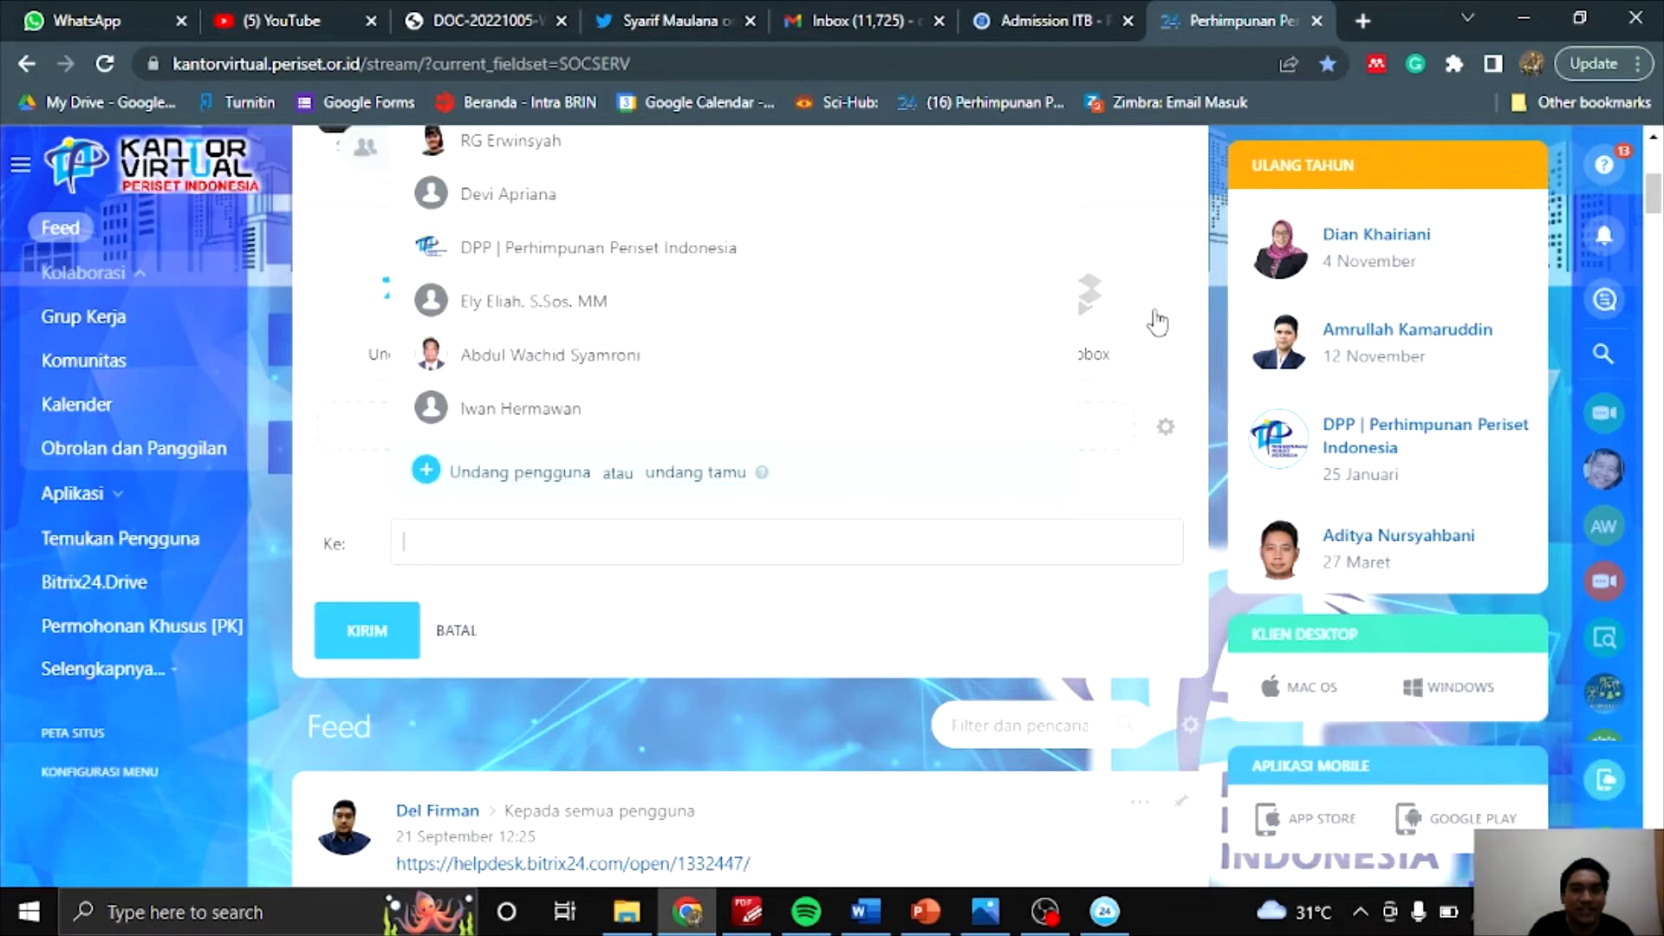
scroll(1659, 199, up, 2)
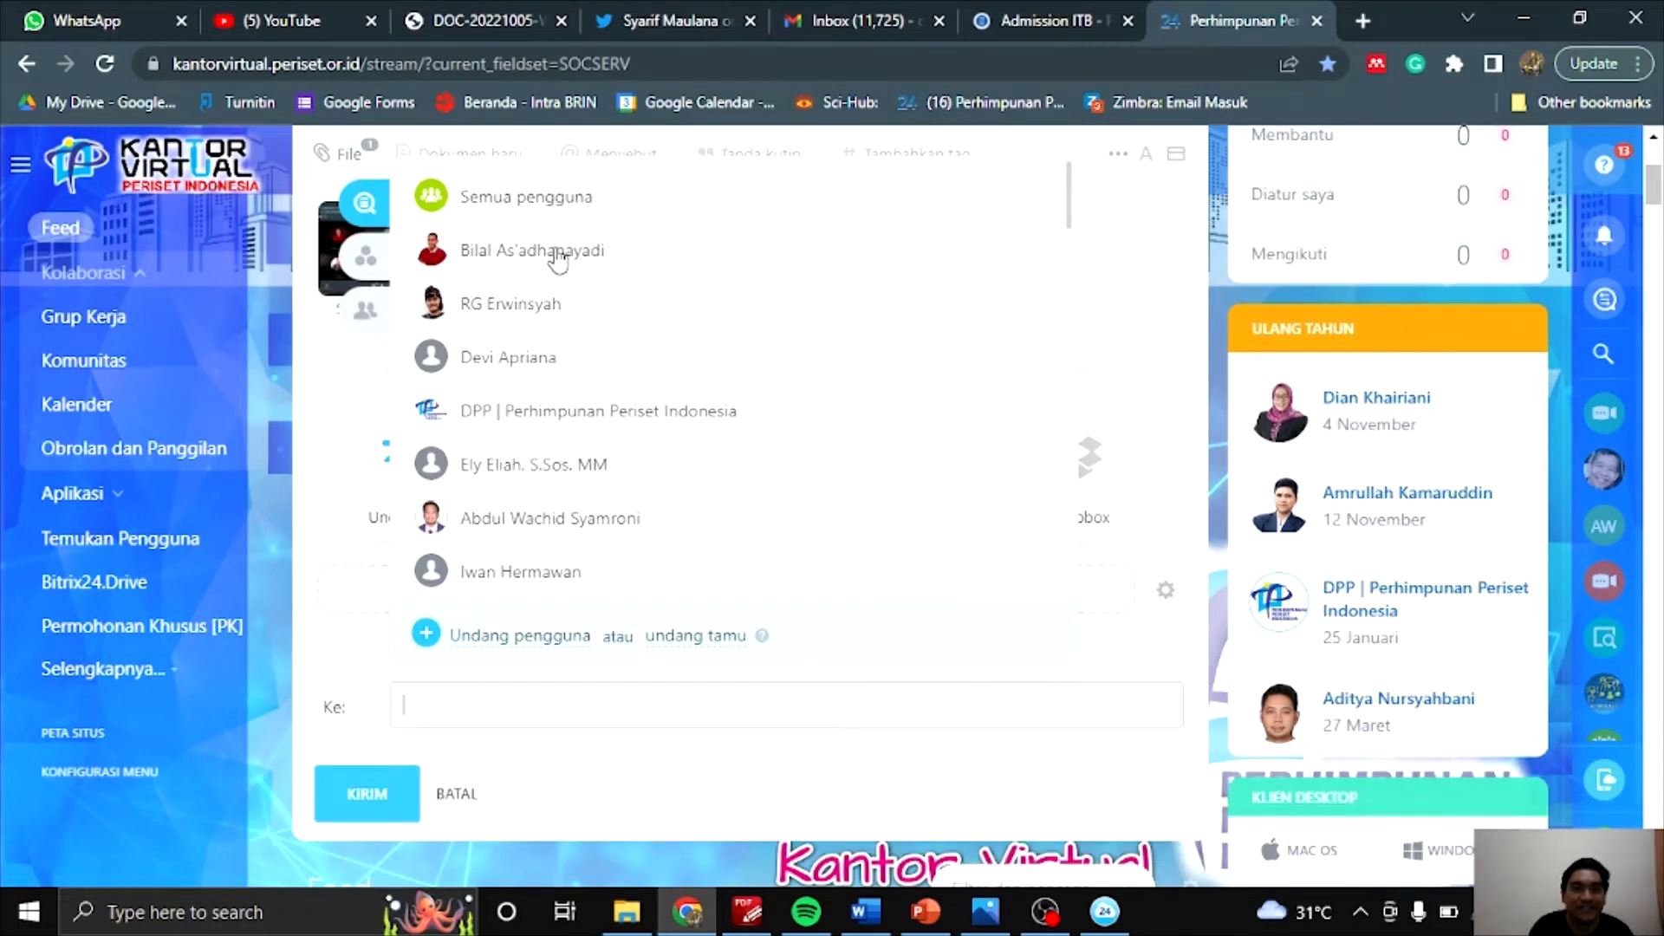
click(562, 525)
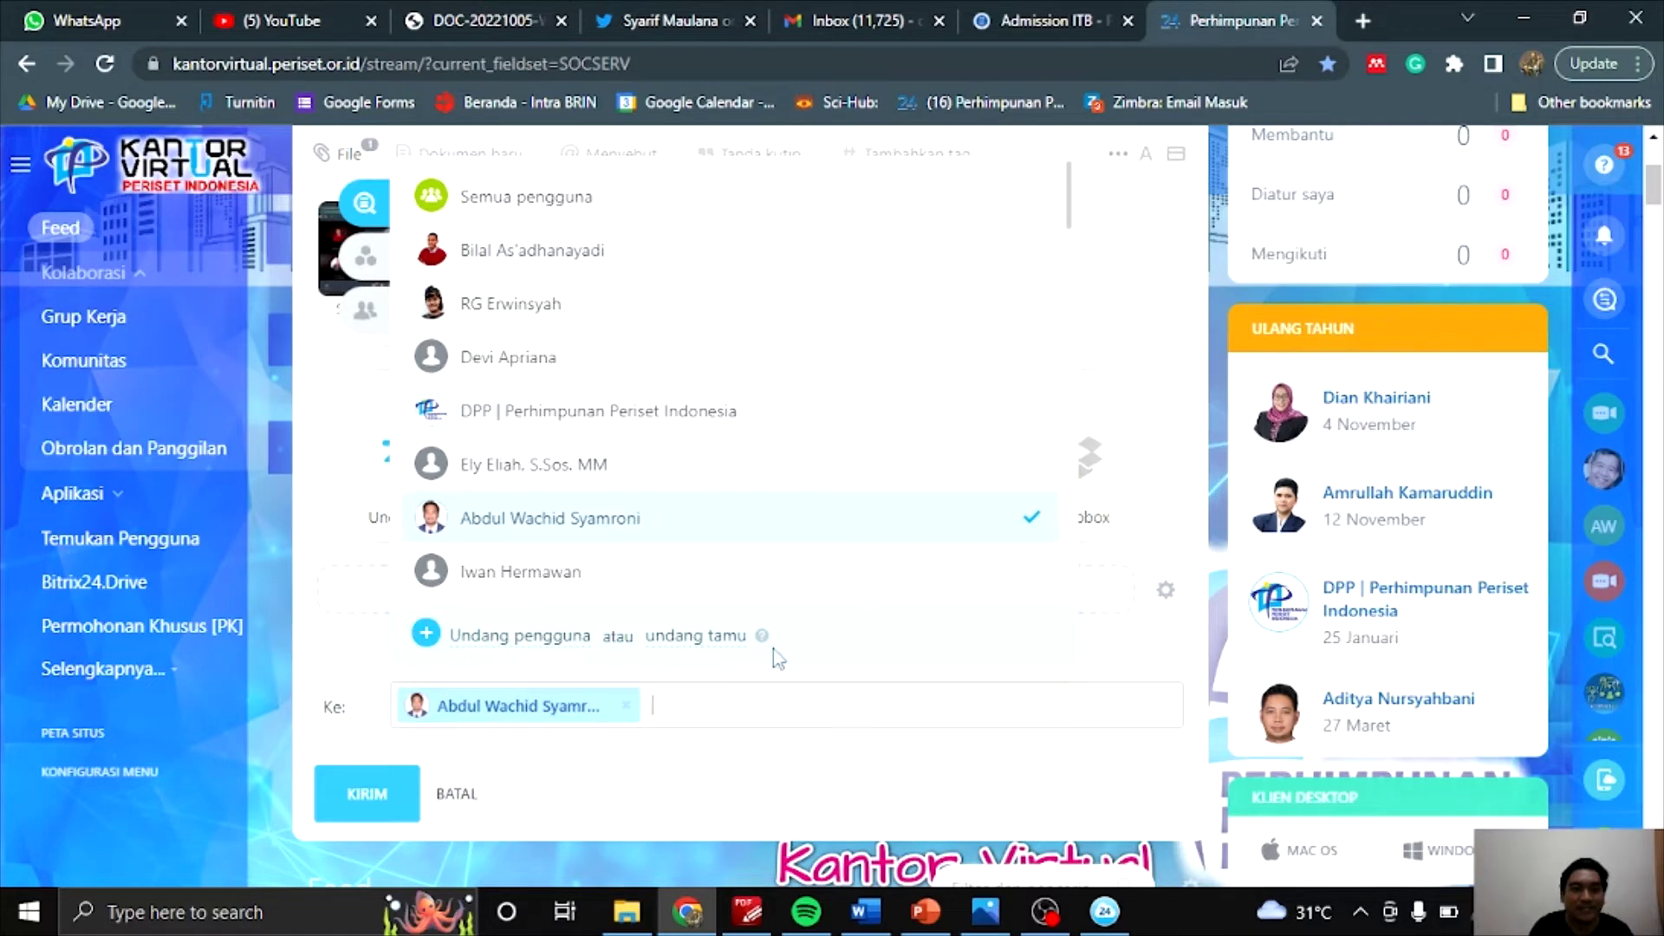
click(663, 474)
click(939, 714)
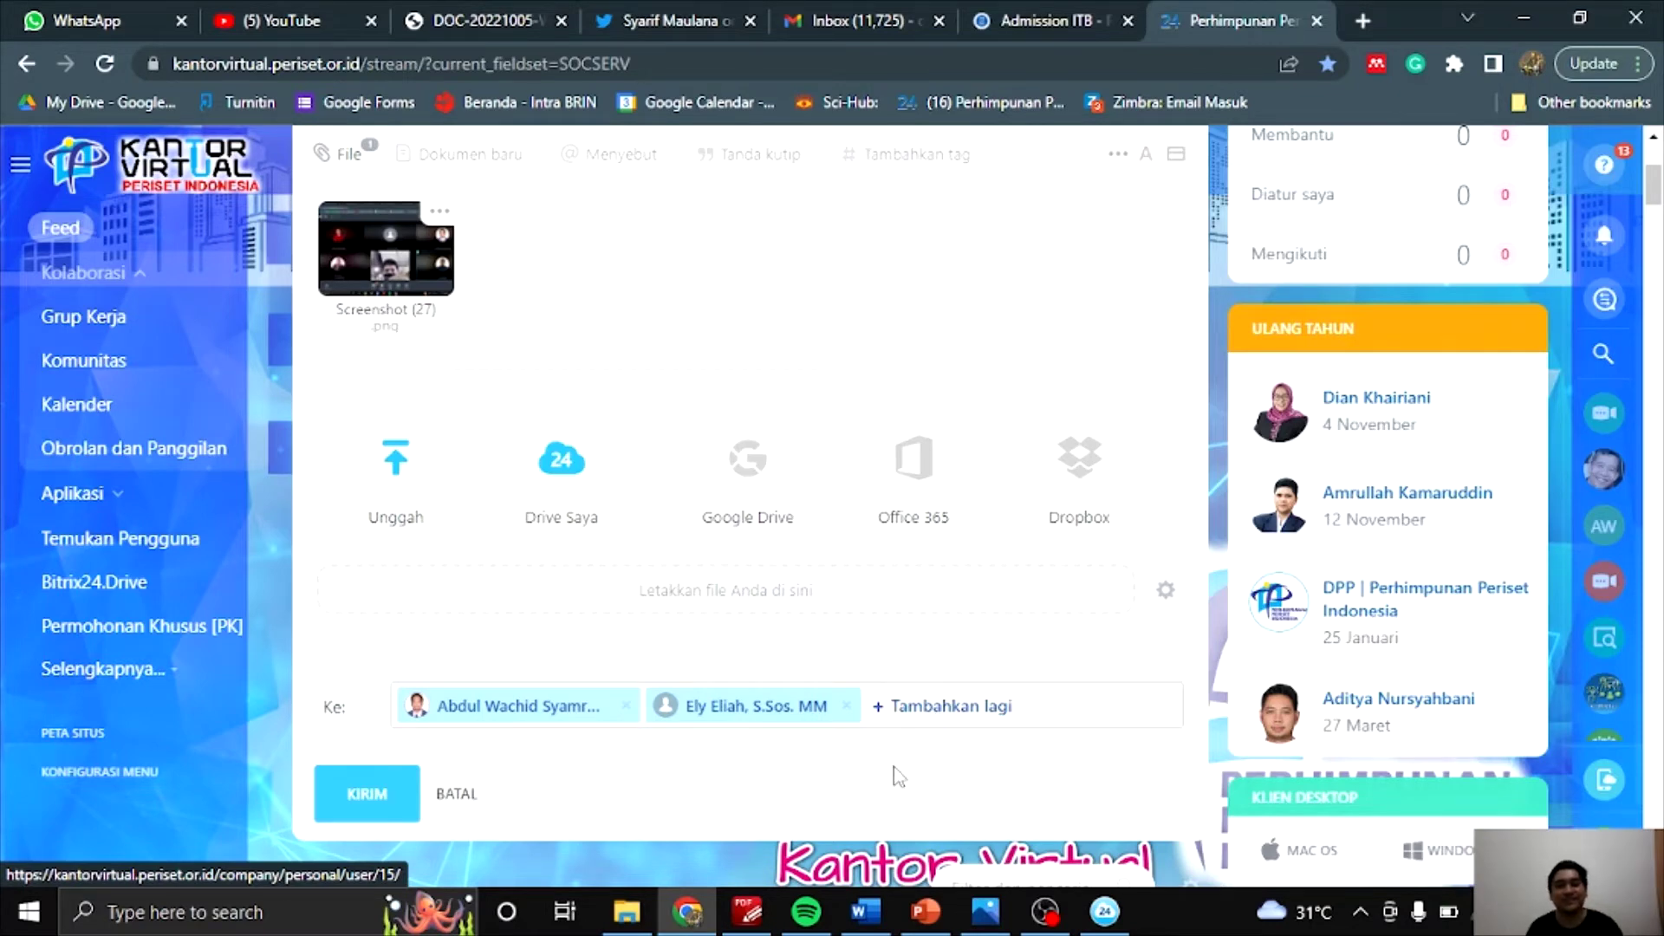
Step: Remove both individual recipients from the message and cancel the draft without sending it
click(846, 708)
click(626, 706)
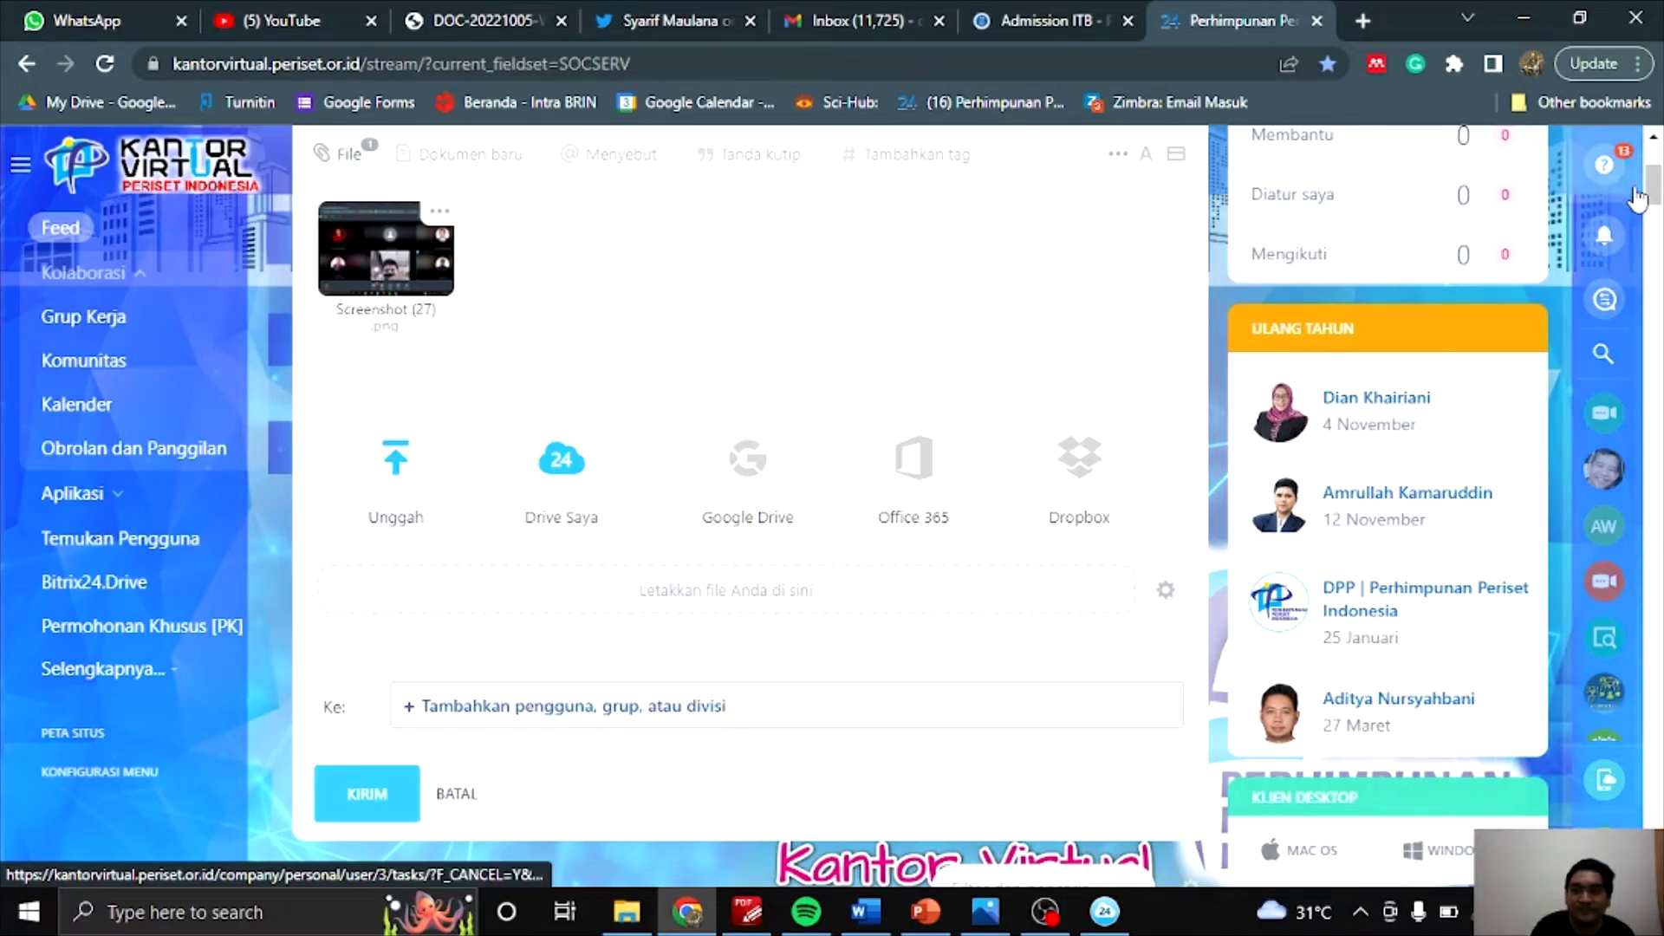
scroll(780, 433, down, 3)
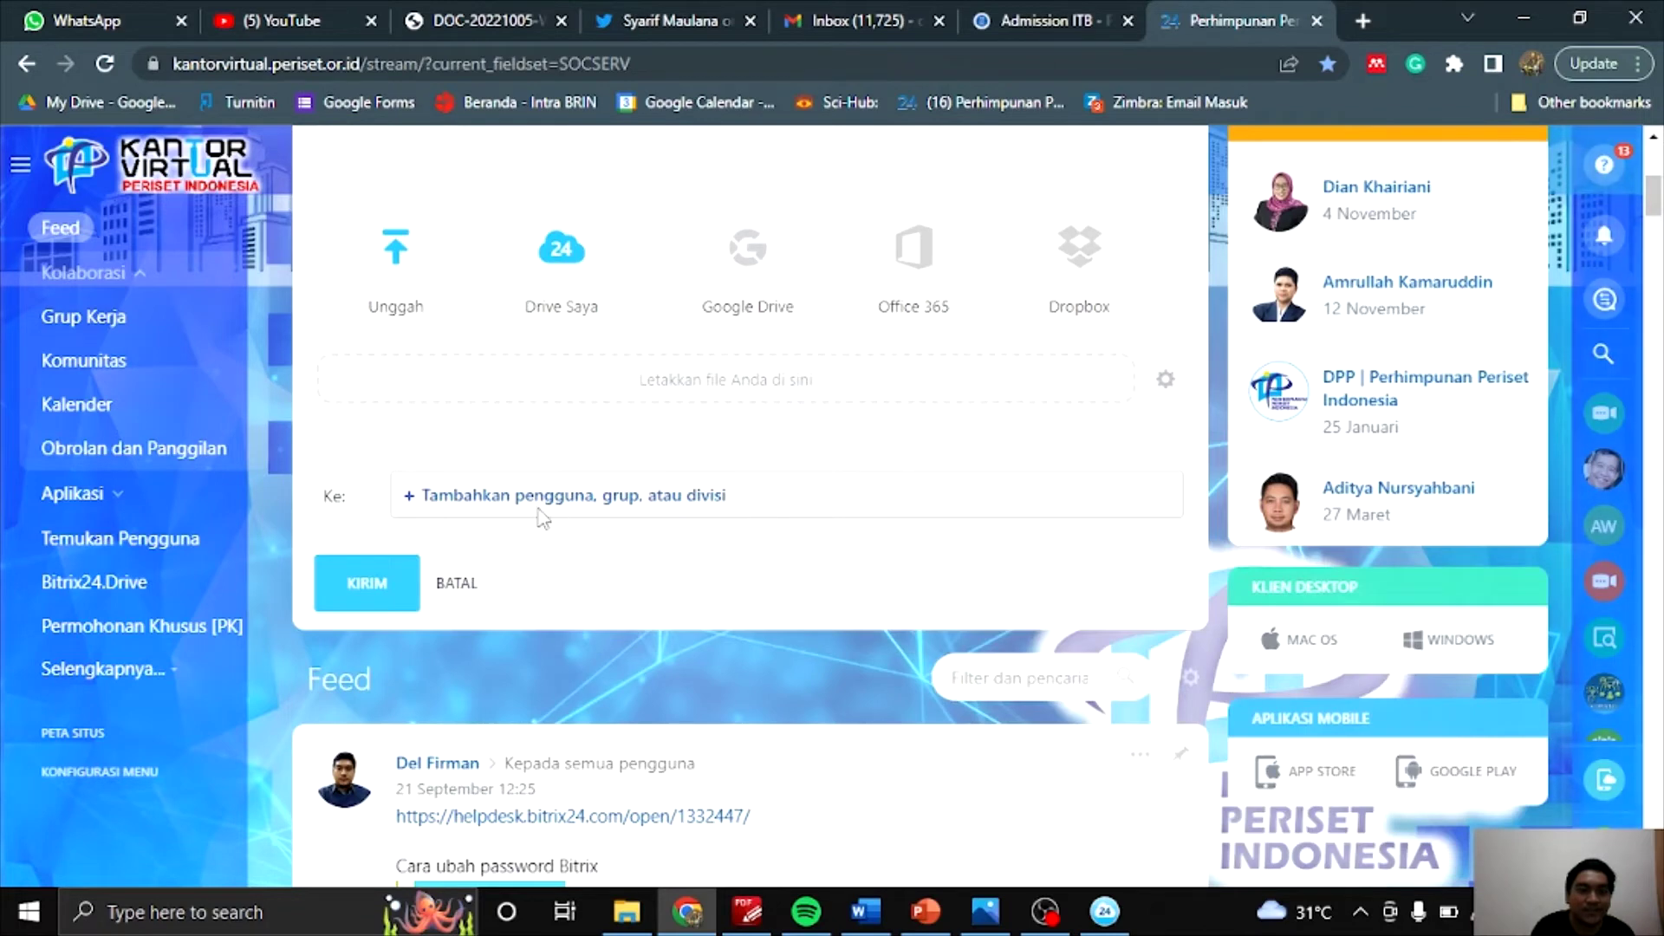
click(460, 584)
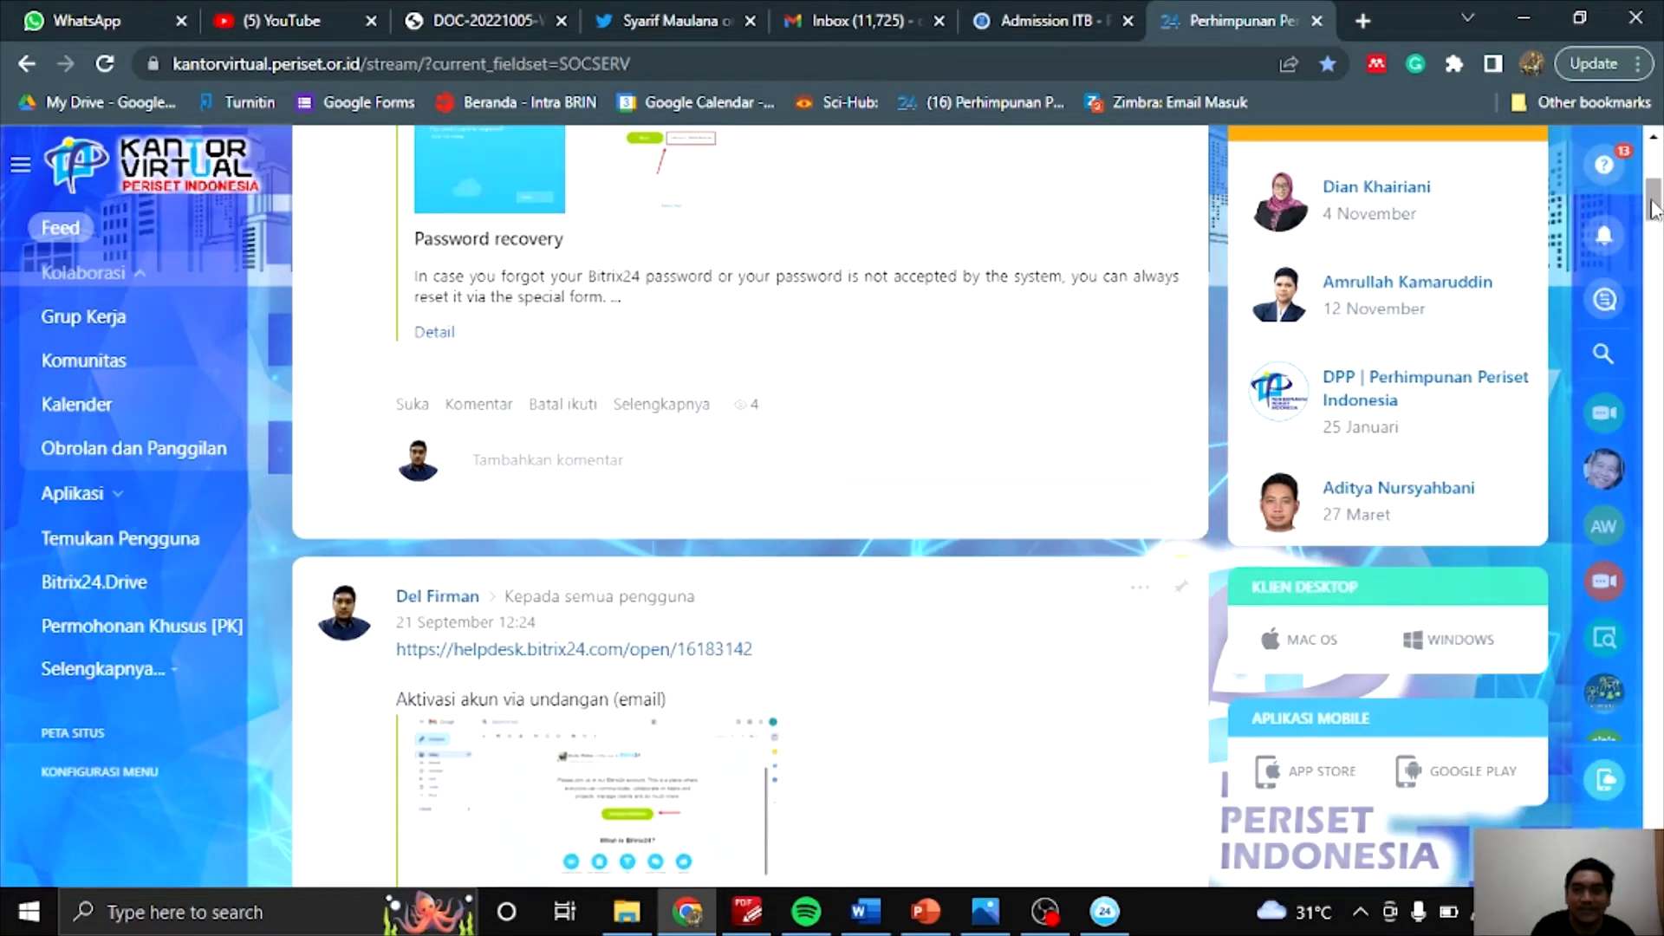
Step: Browse the feed down to the "Pemilihan Ketua PPI Bekasi Raya" post
scroll(1656, 202, up, 3)
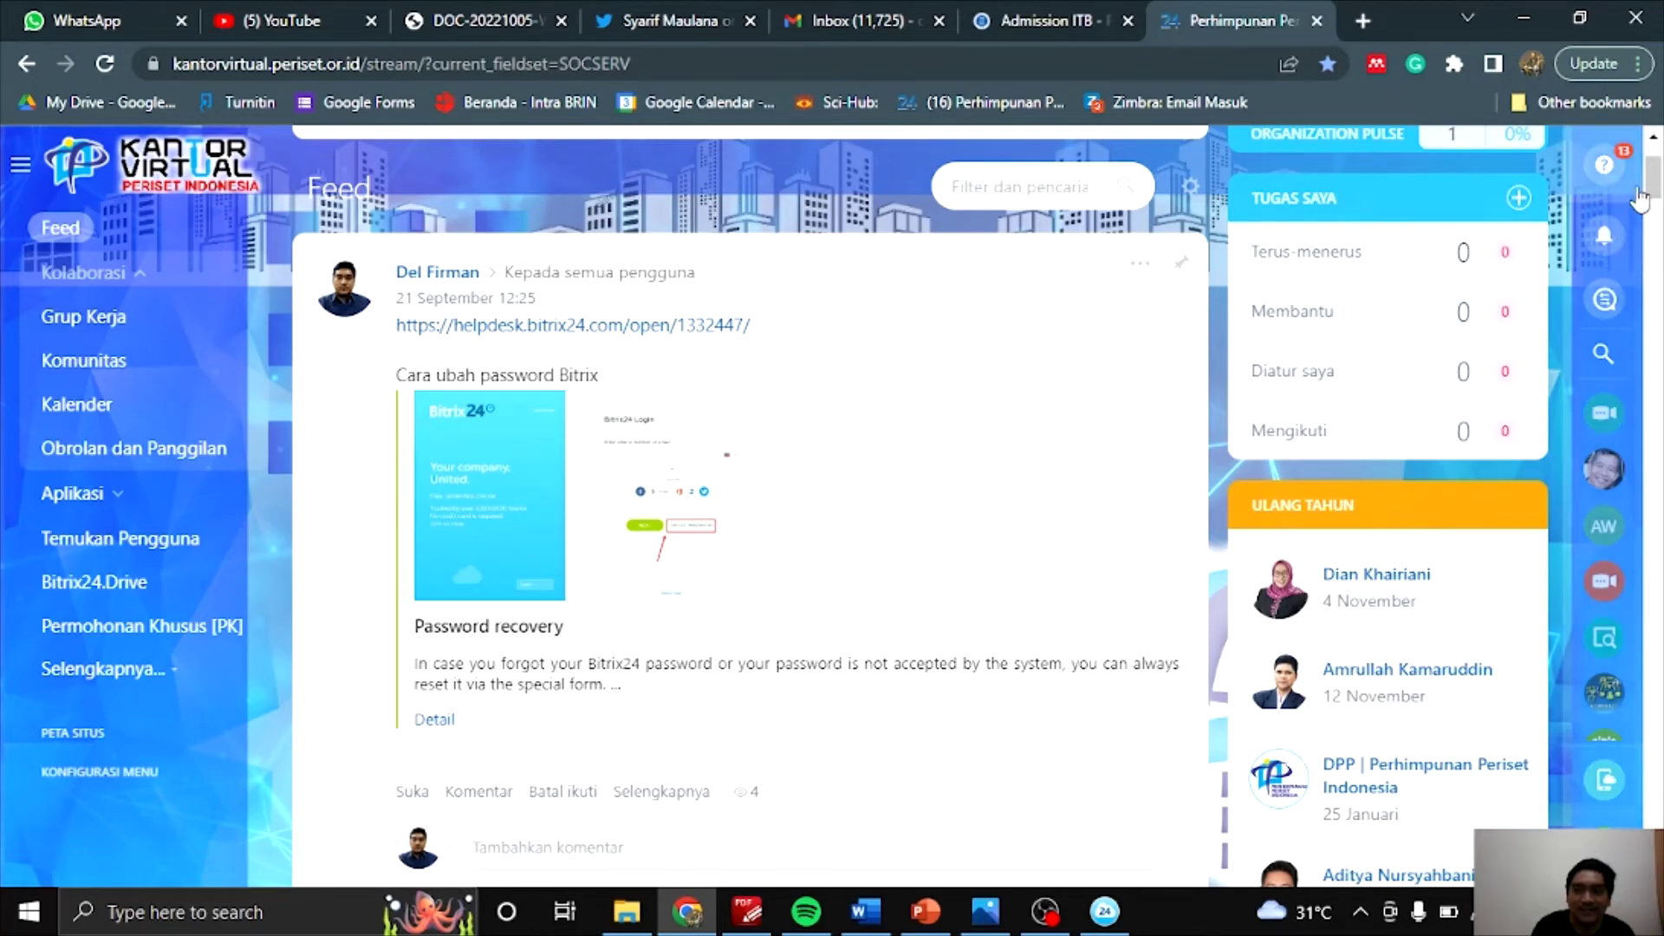
drag(1655, 182, 1656, 536)
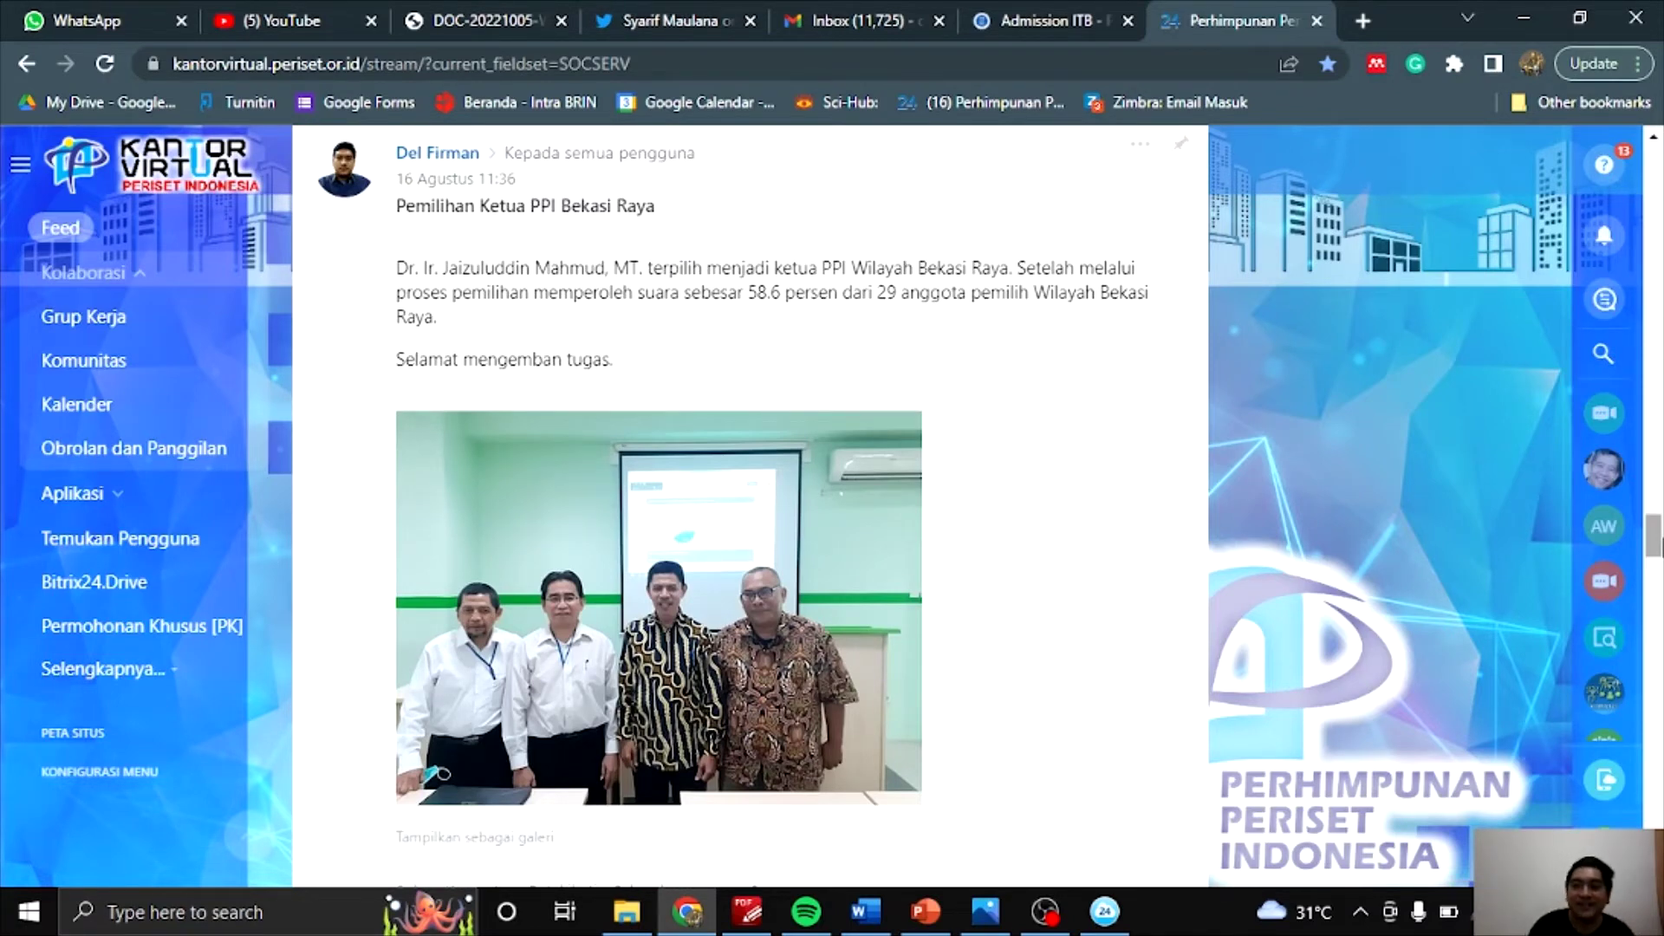
Step: Start a new task from the feed and title it with the suggested "Liputan Kegiatan Webinar PPI #1 dan #2"
drag(1654, 539, 1654, 166)
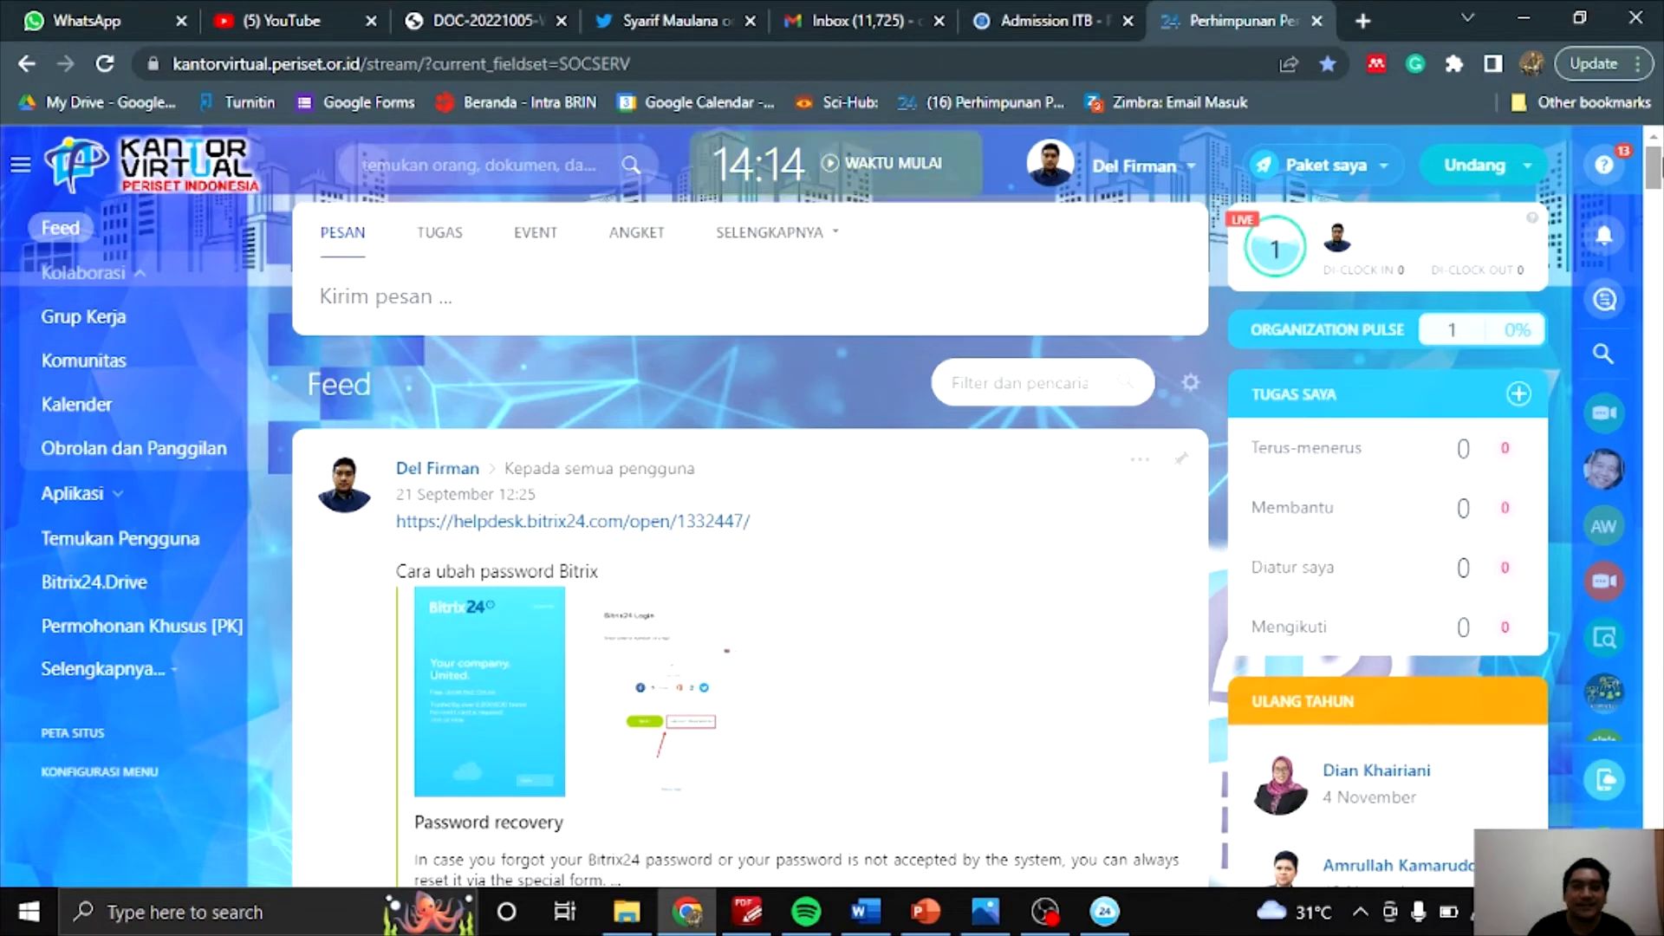
drag(1658, 165, 1660, 165)
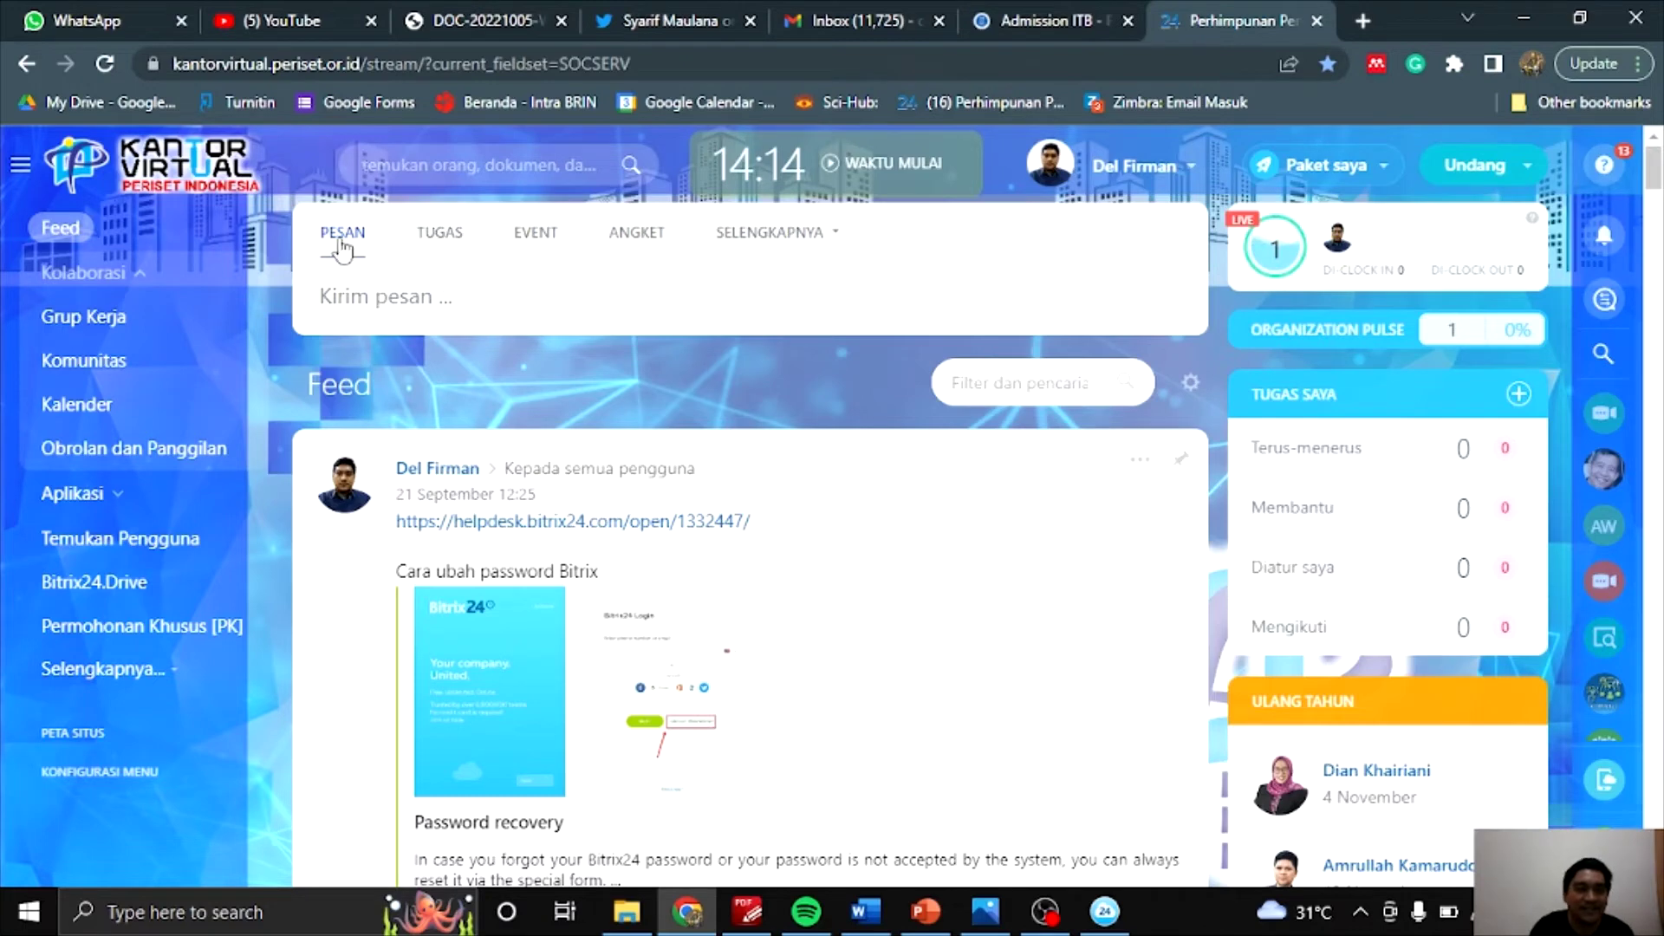
click(442, 234)
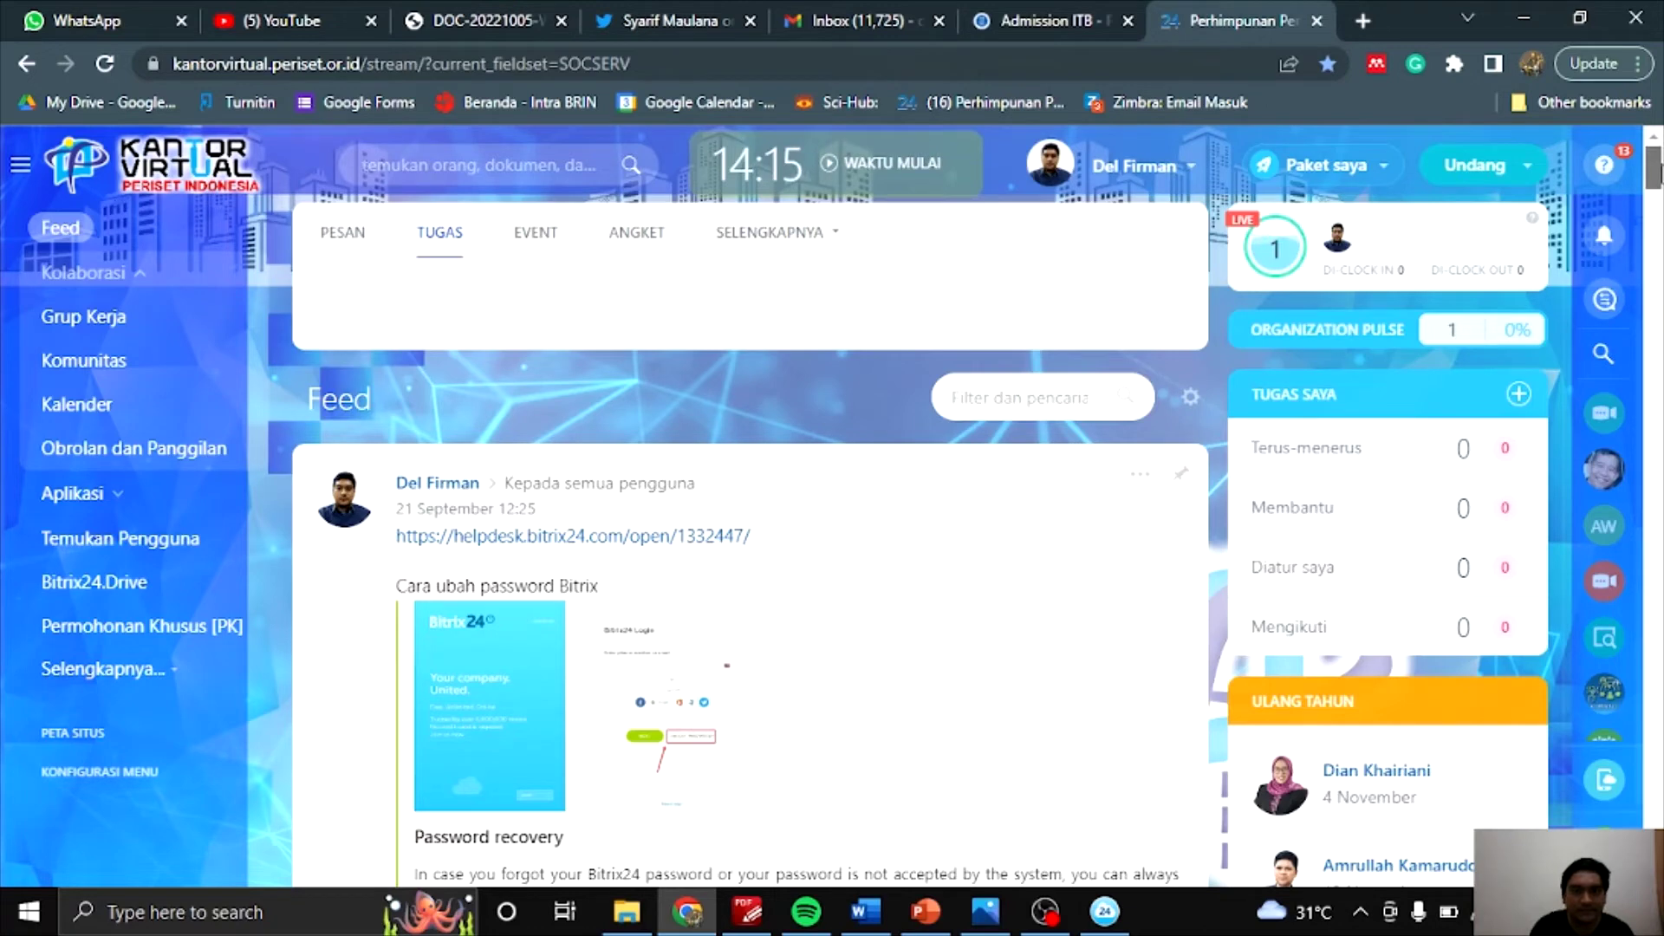
drag(1659, 170, 1661, 173)
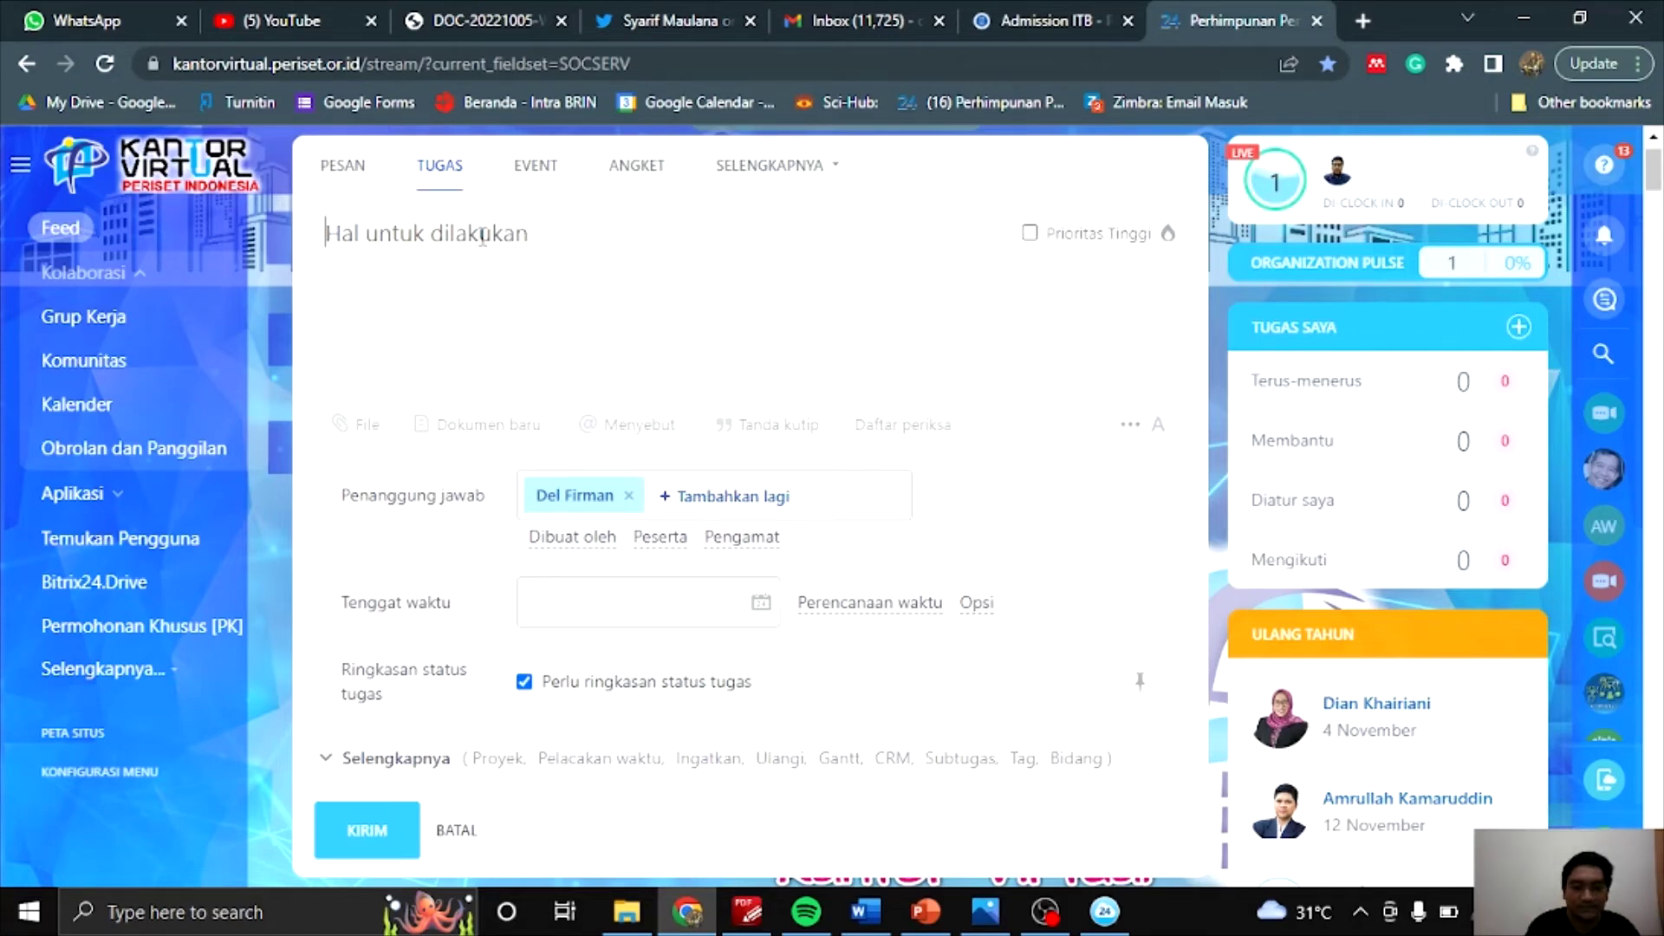
text(Liput)
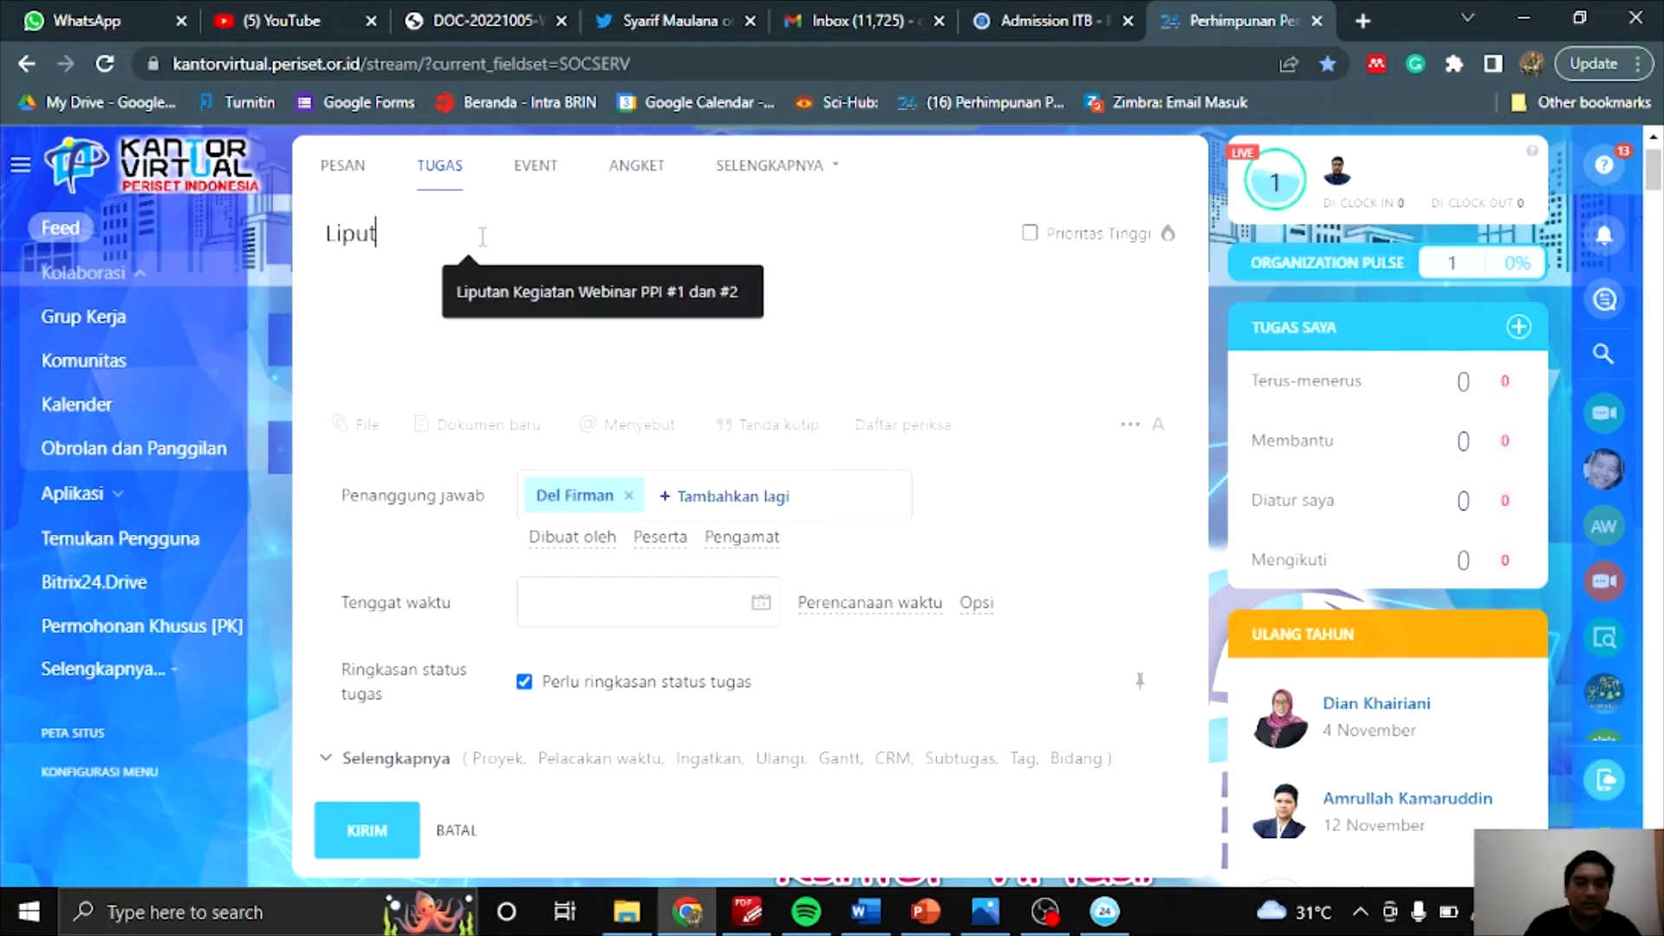
text(an)
click(557, 291)
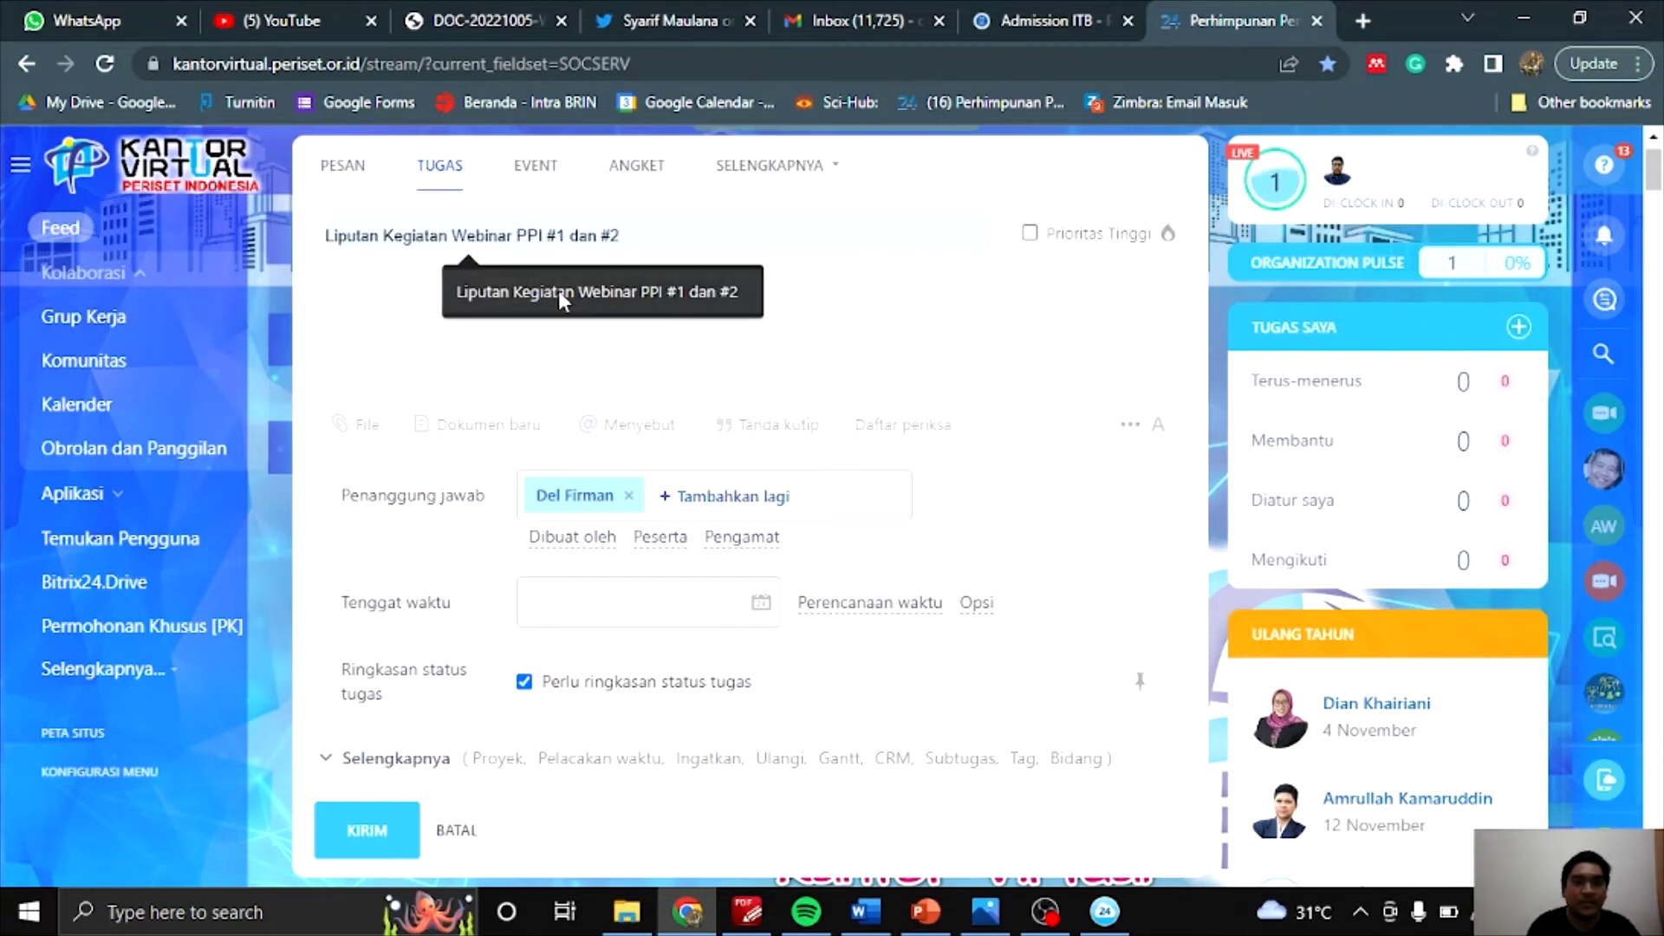
click(519, 299)
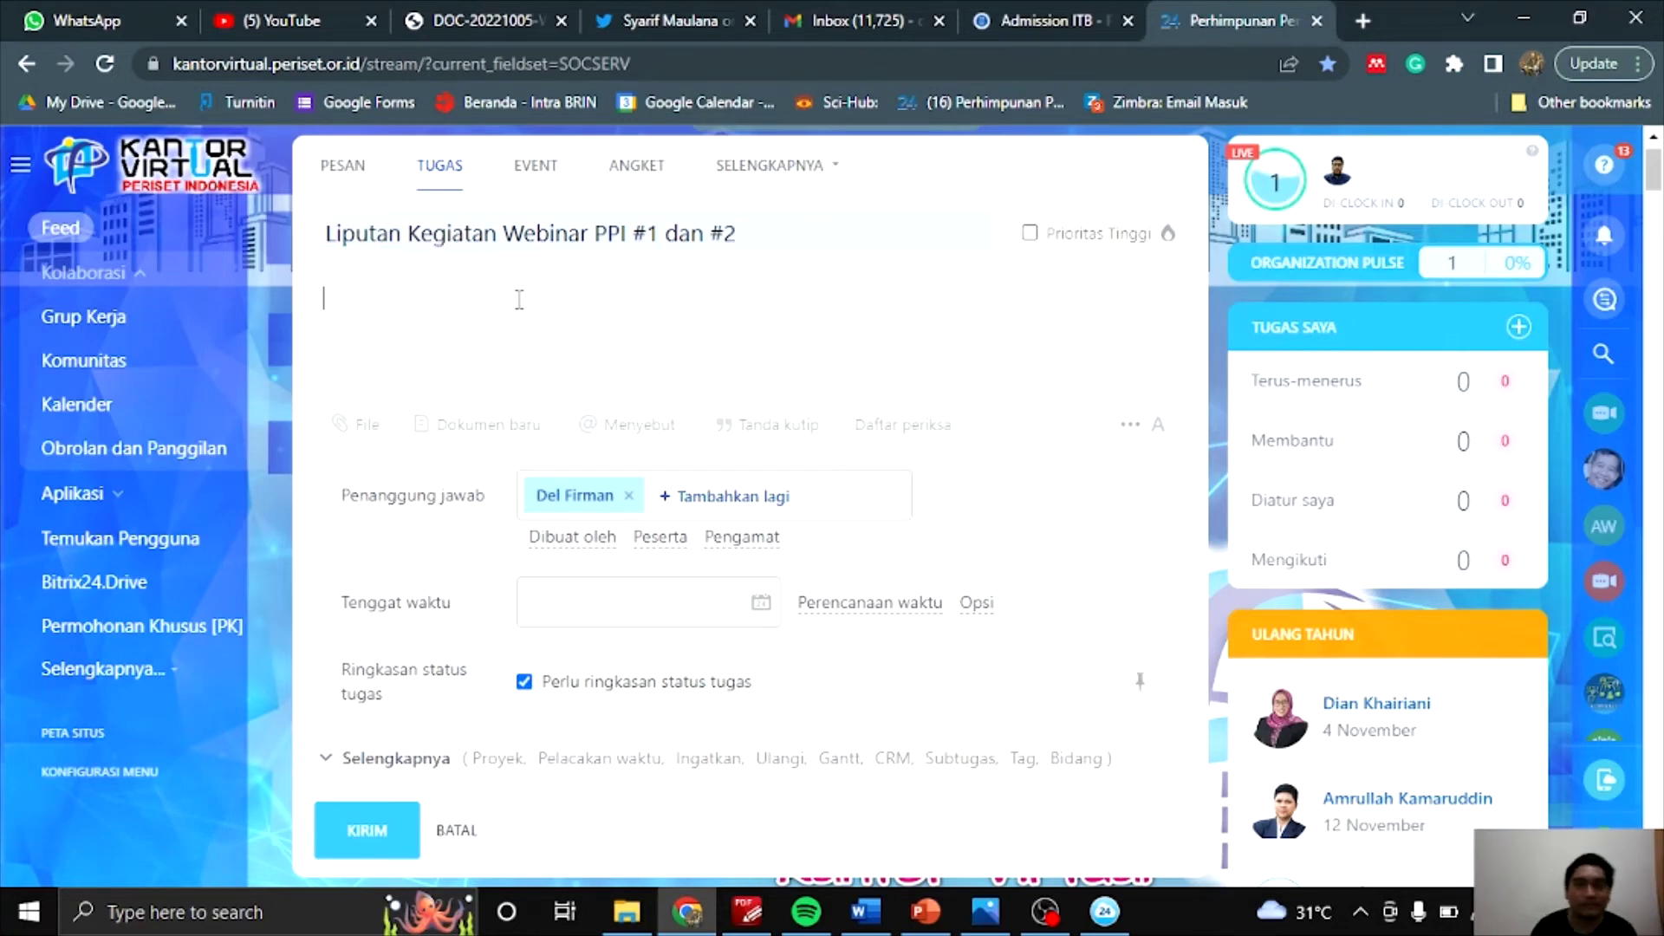
Step: Mark the task as high priority and clear that mark again
click(1030, 234)
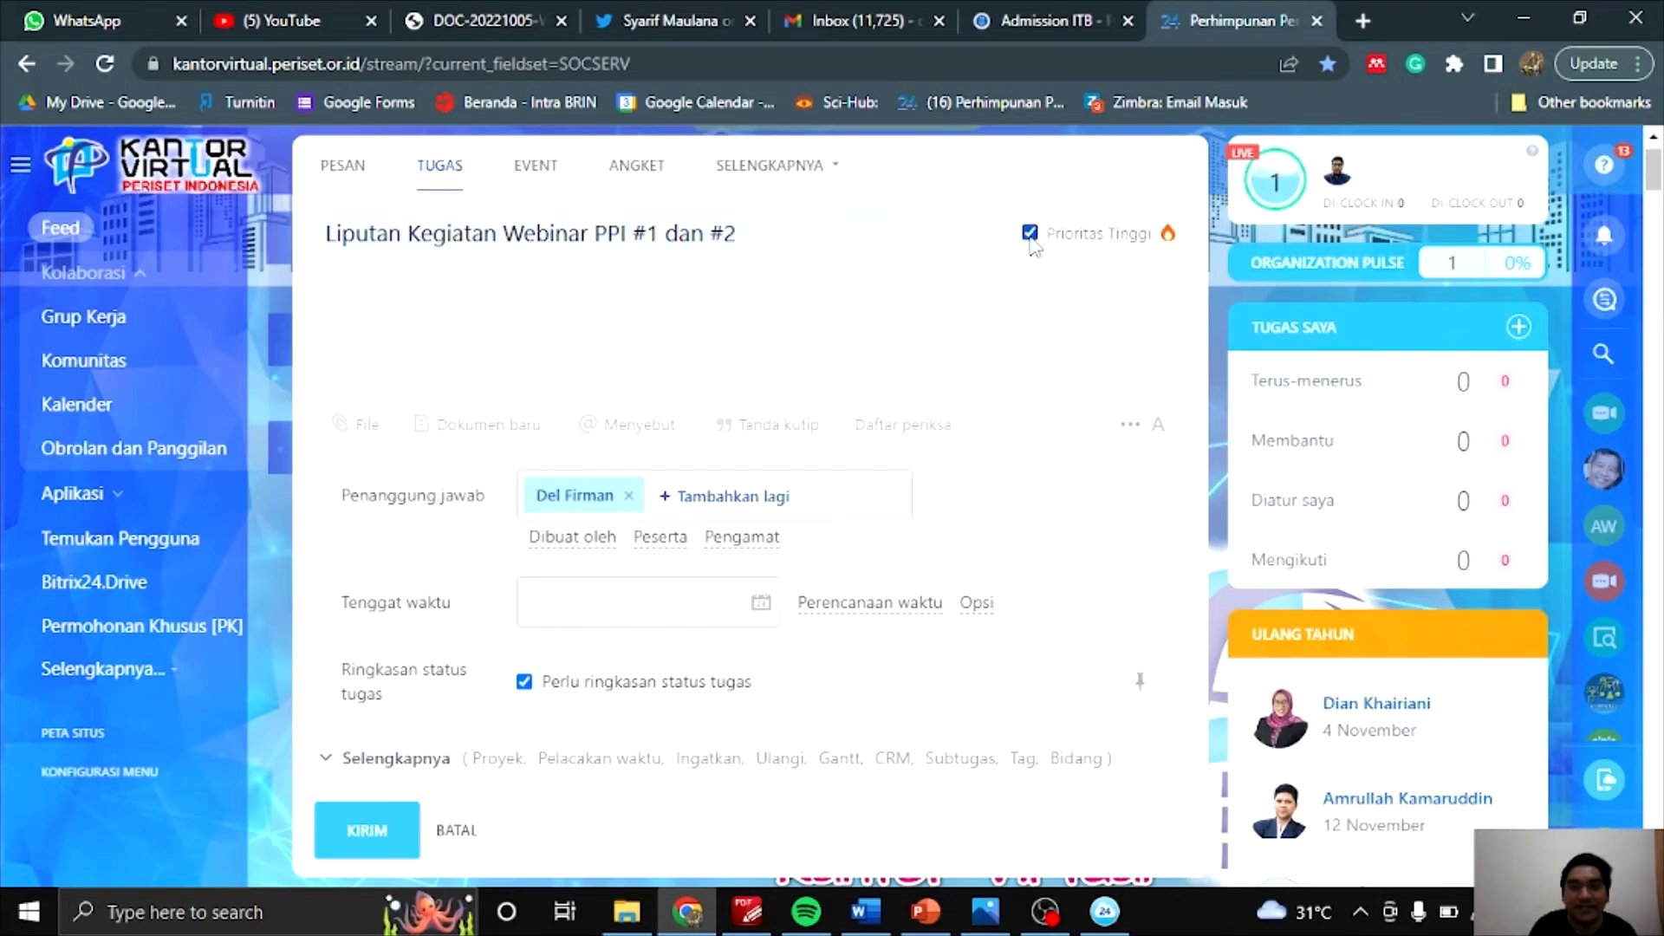
click(1030, 235)
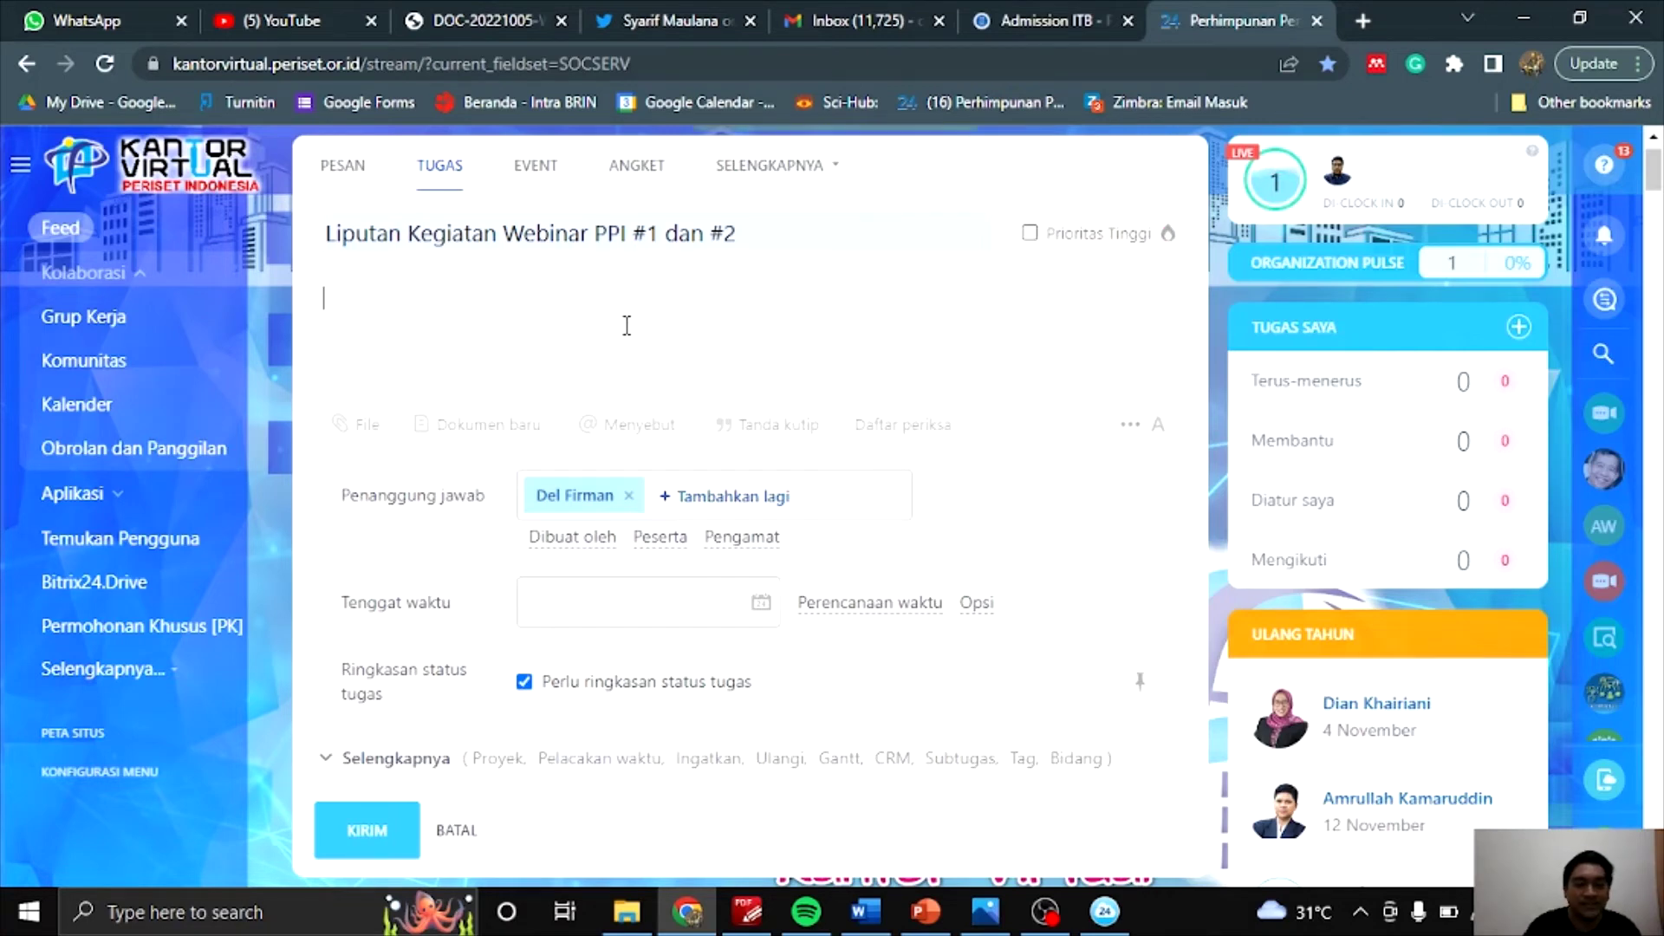
Step: Write the task description "Mohon untuk membuat laporan kegiatan webinar, file terlampir" with "Terima kasih" on a second line
text(Moho)
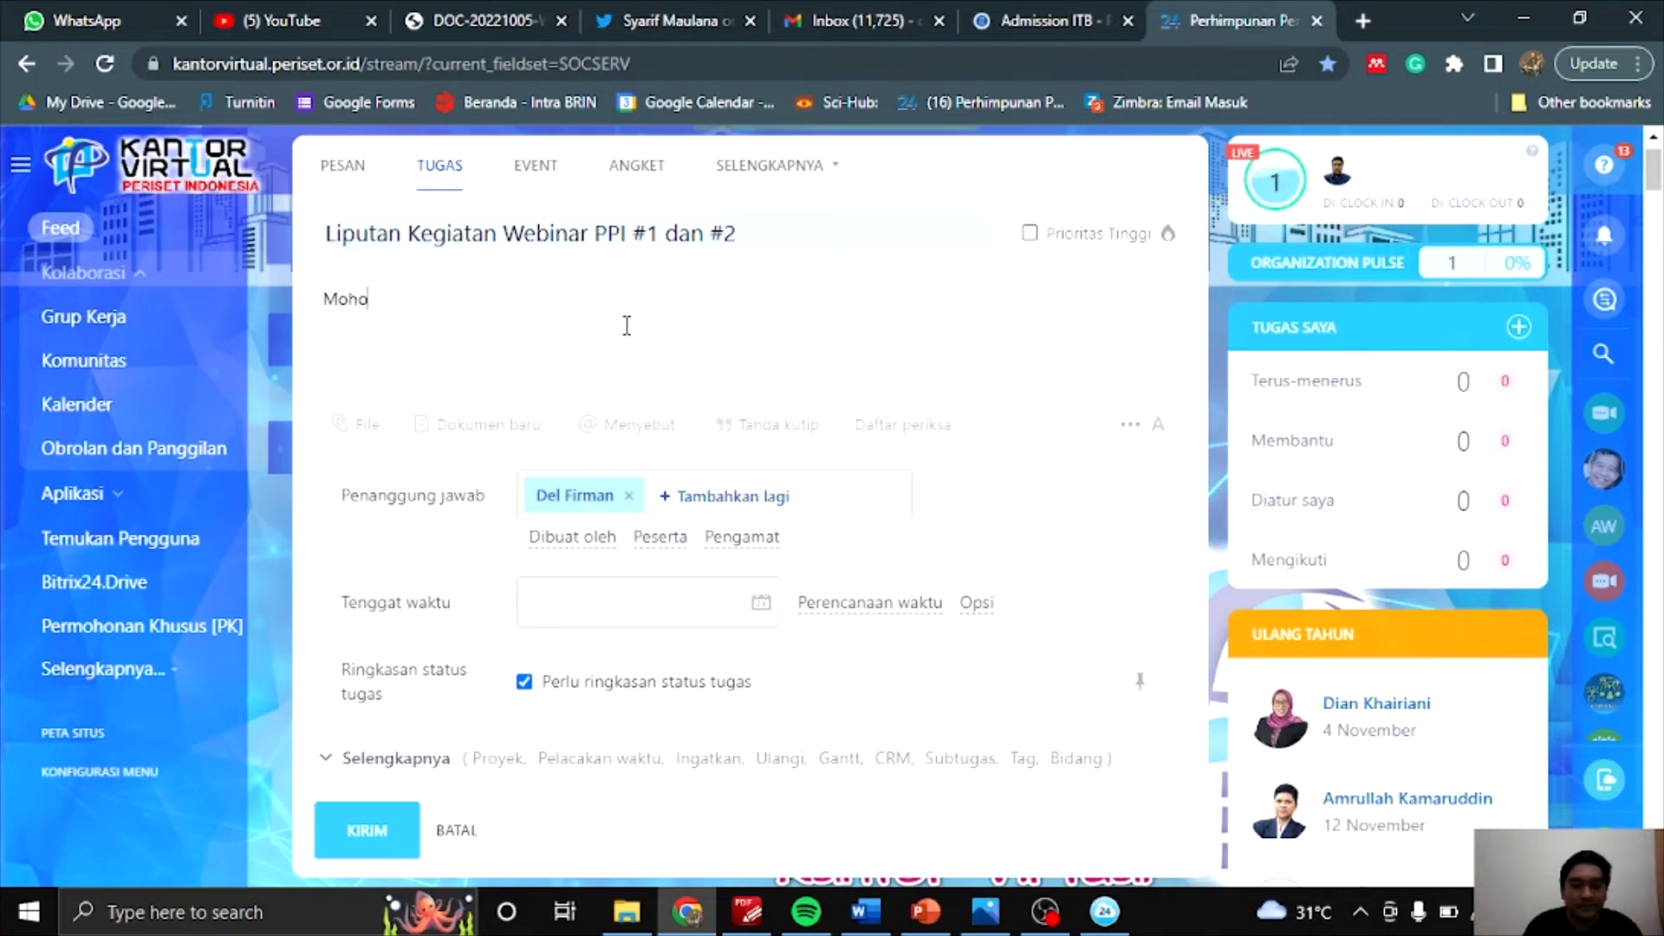
text(n untuk)
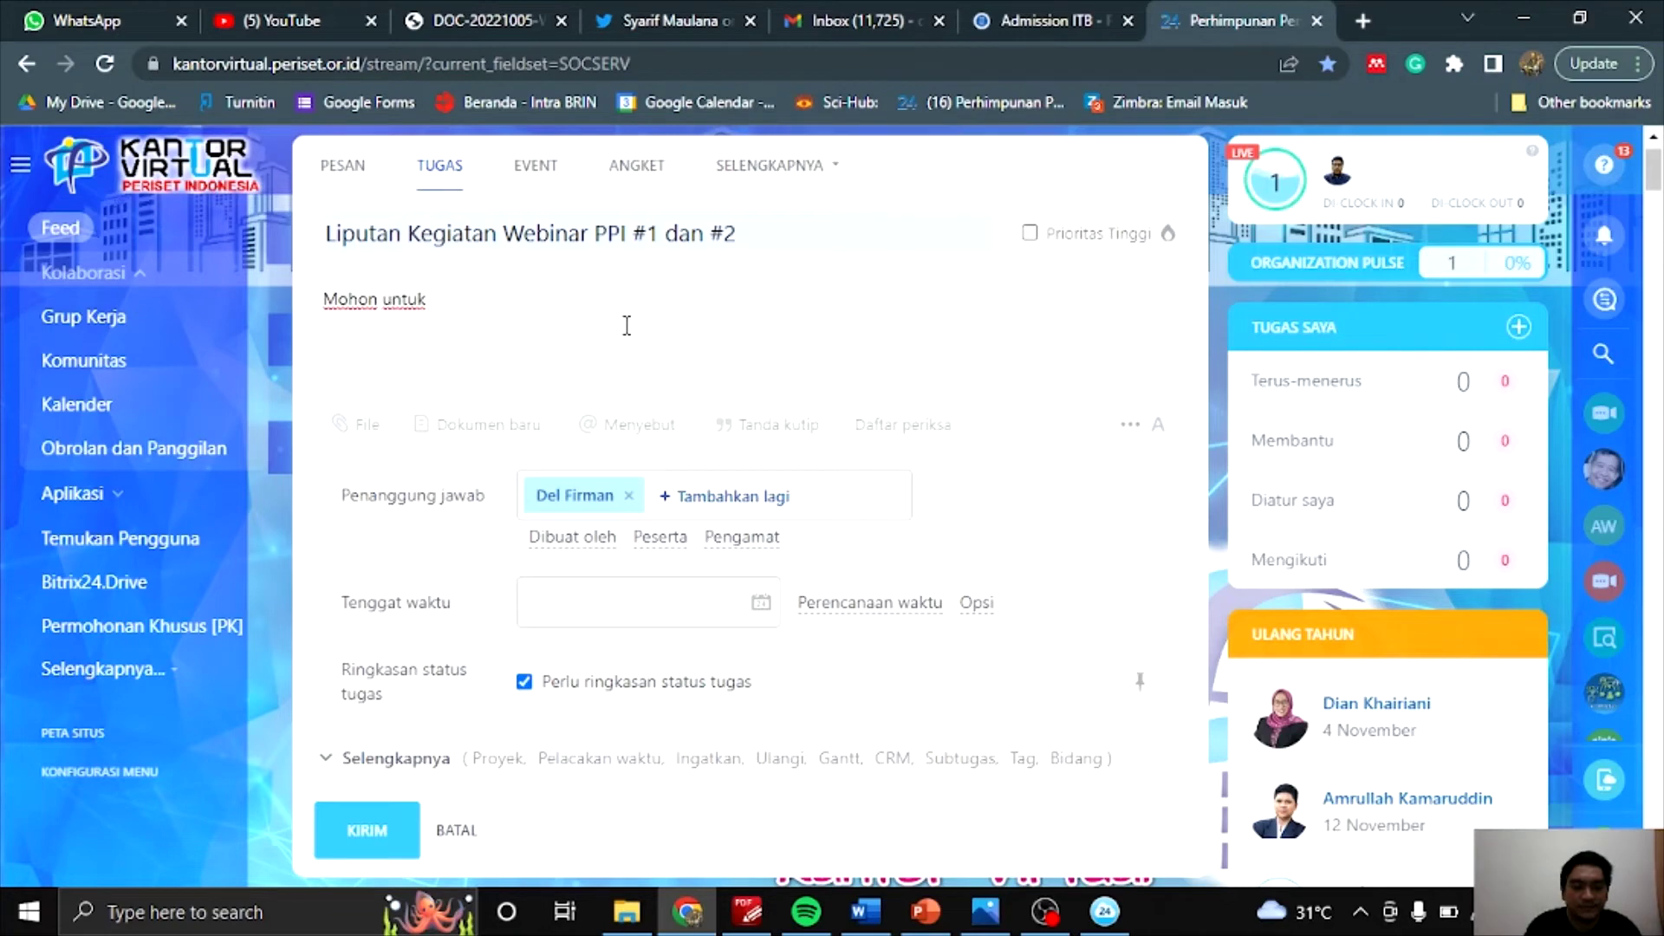
text( membua)
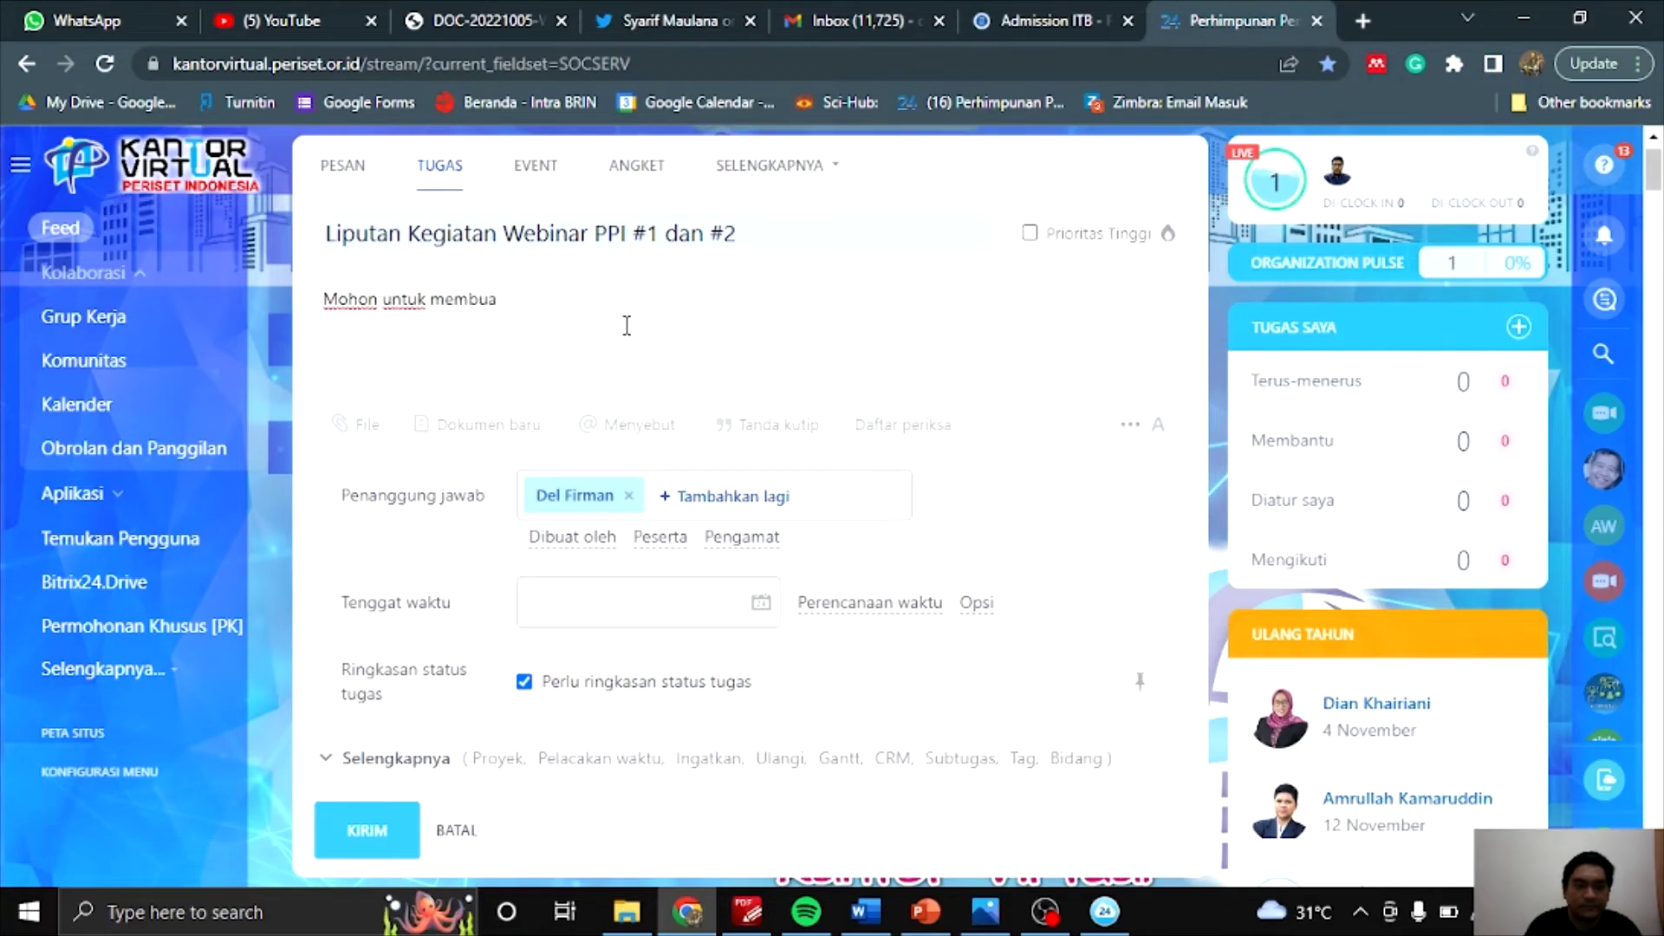
text(t lapr)
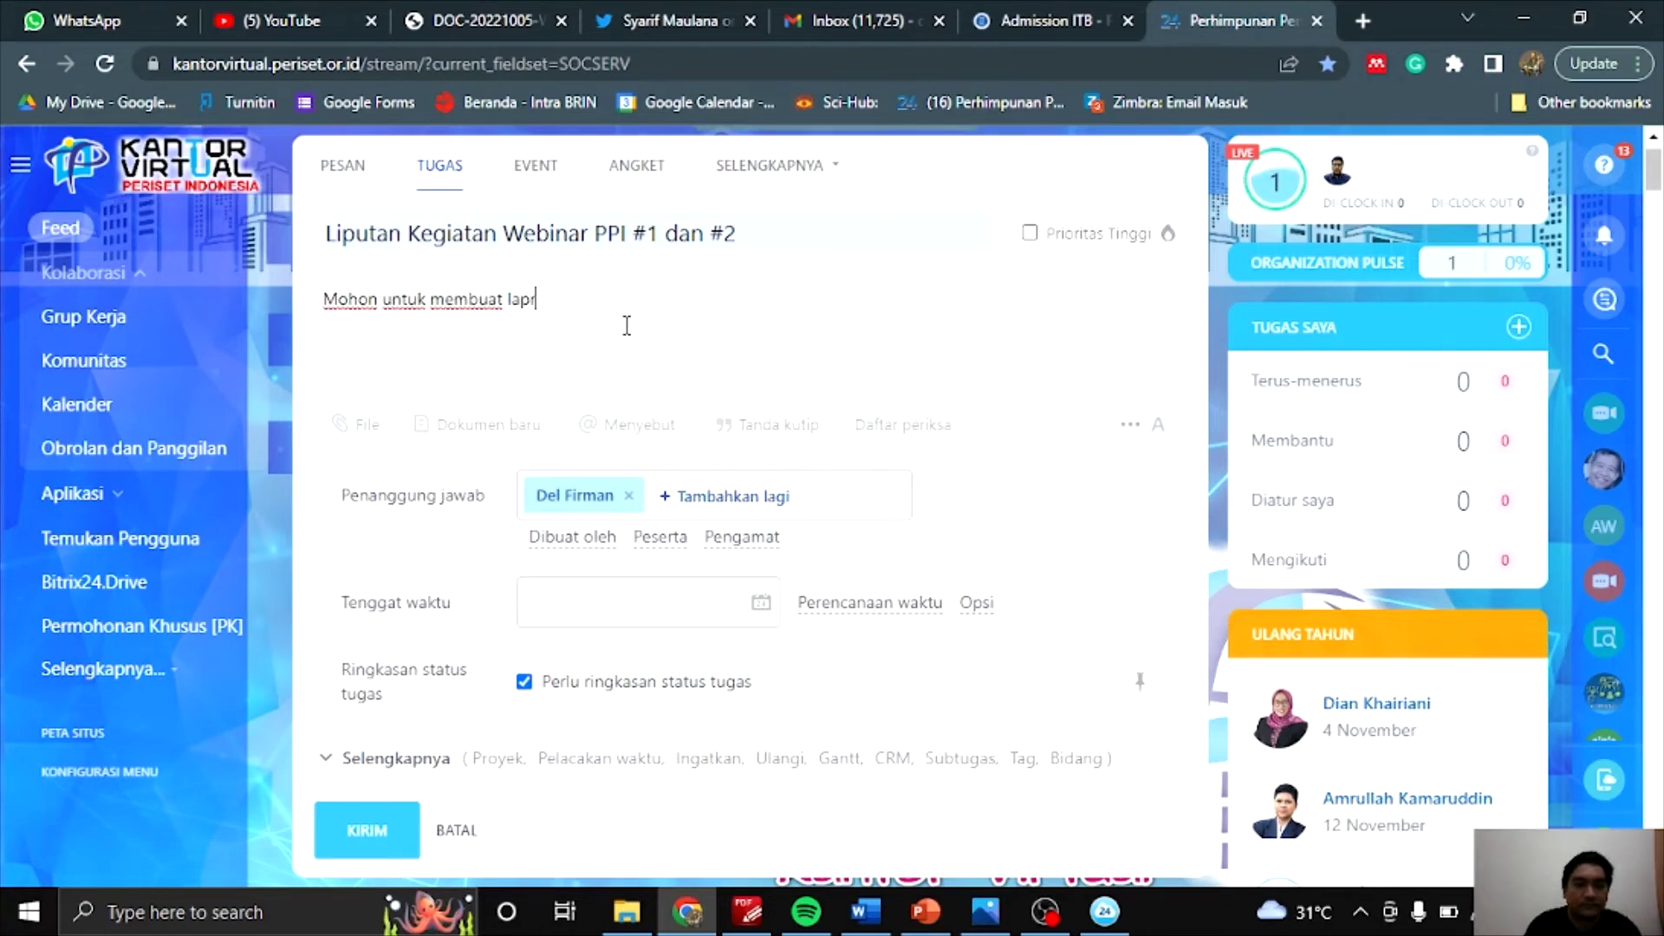
key(BackSpace)
text(oran kegiatan )
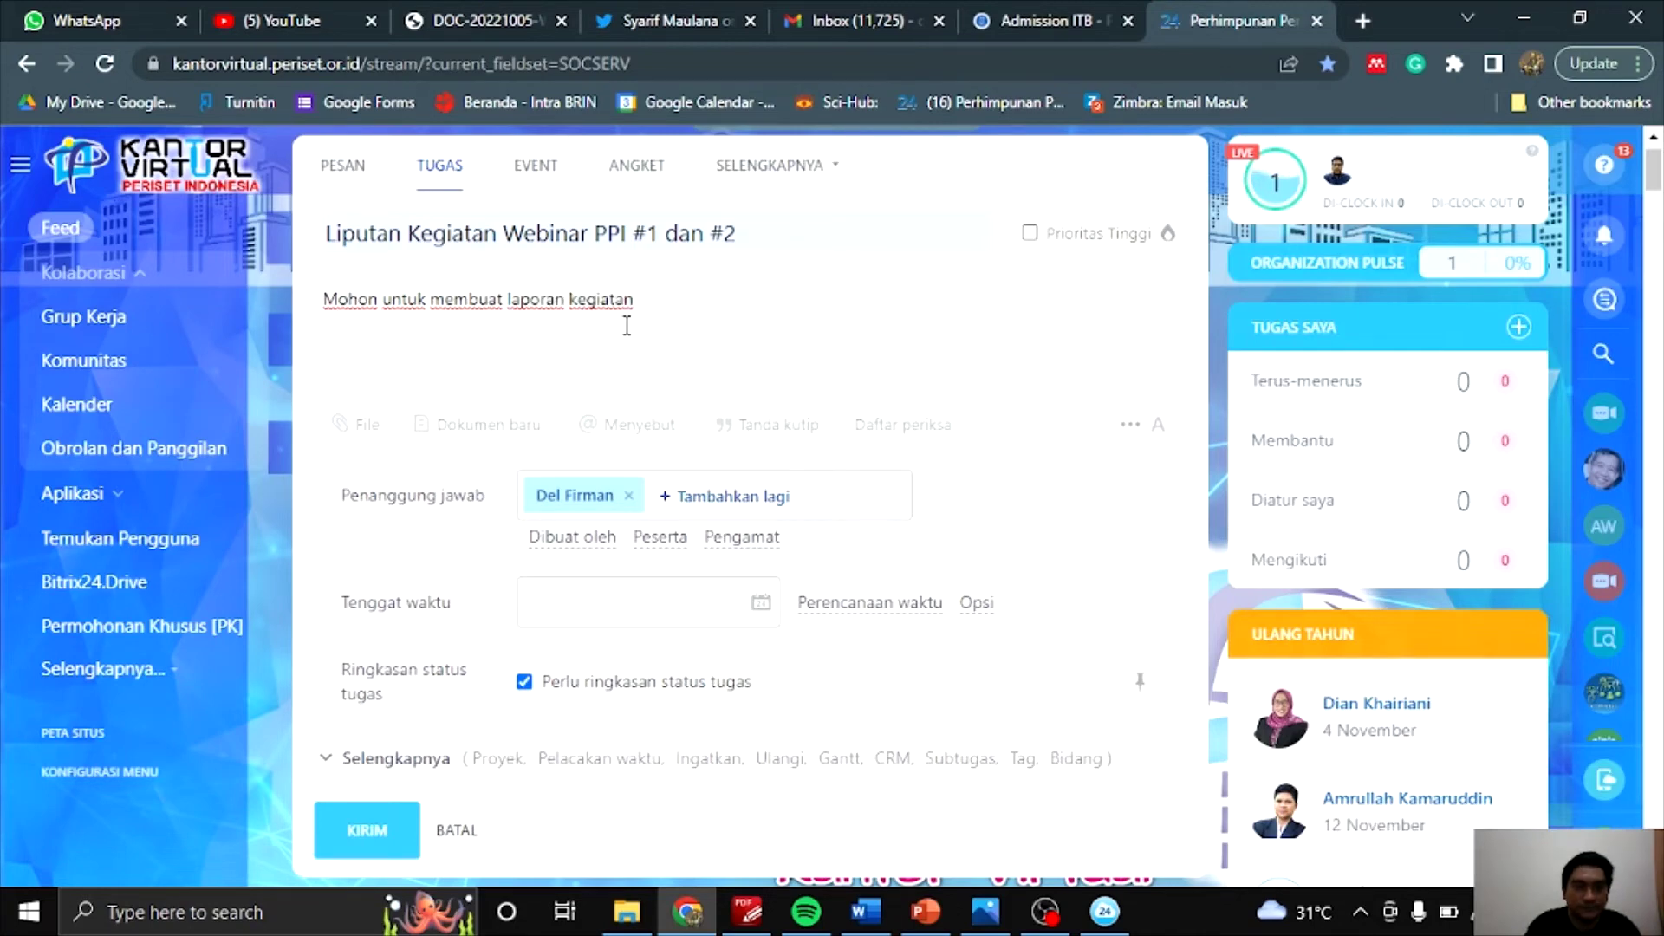
text(webinar)
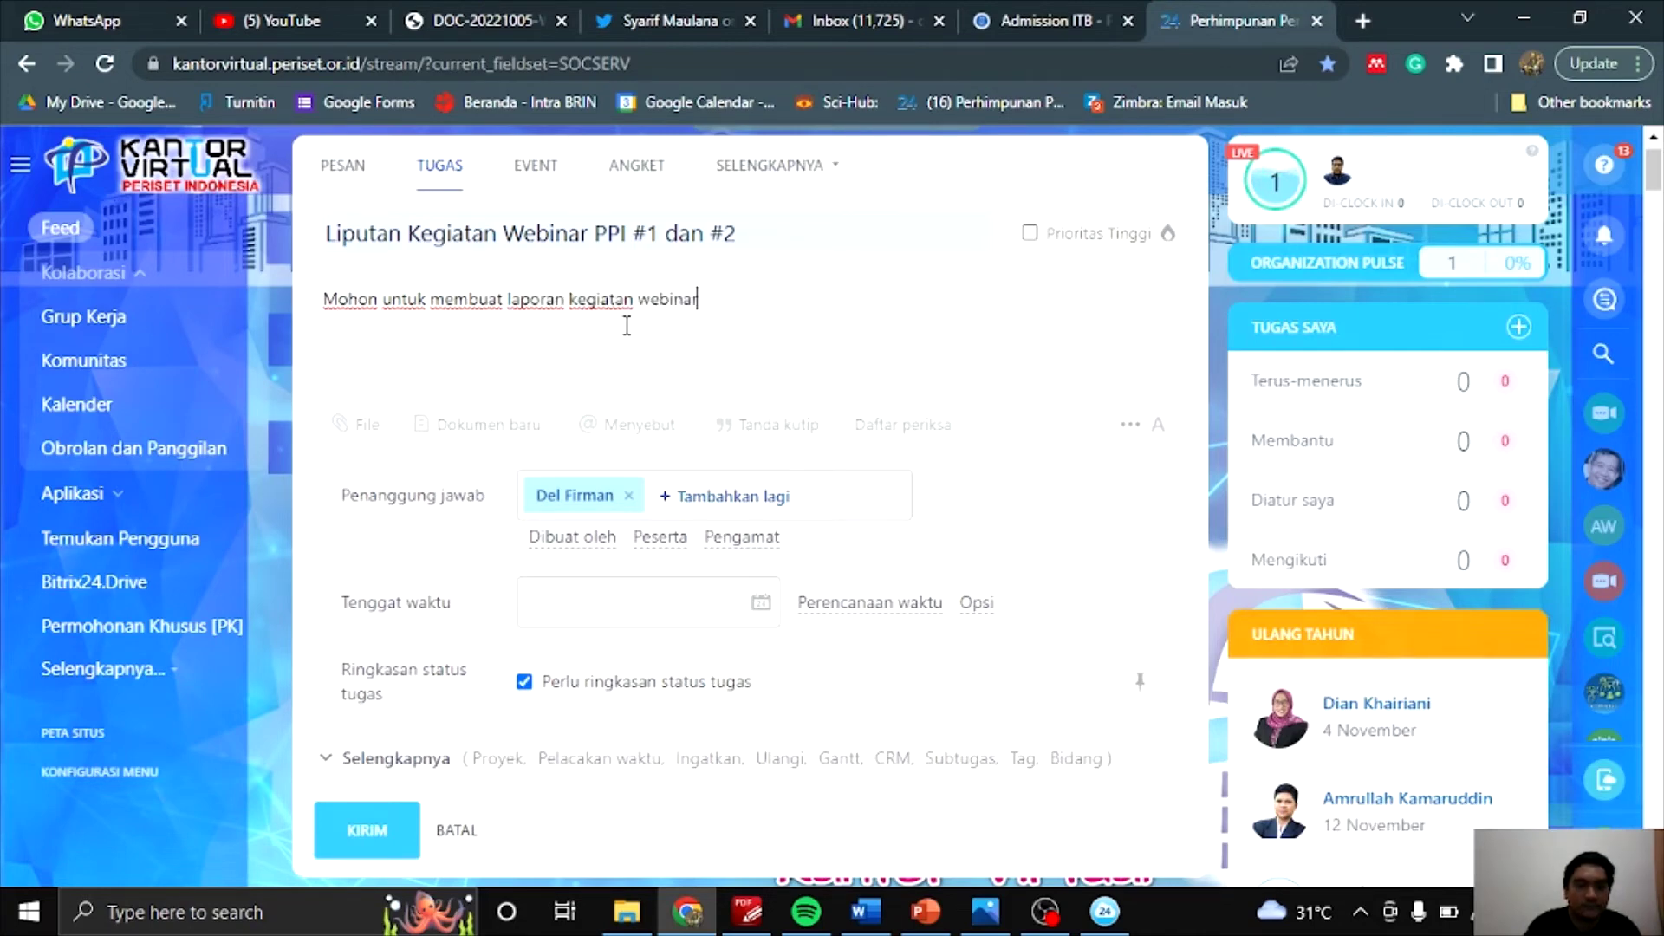
text(, file terlam)
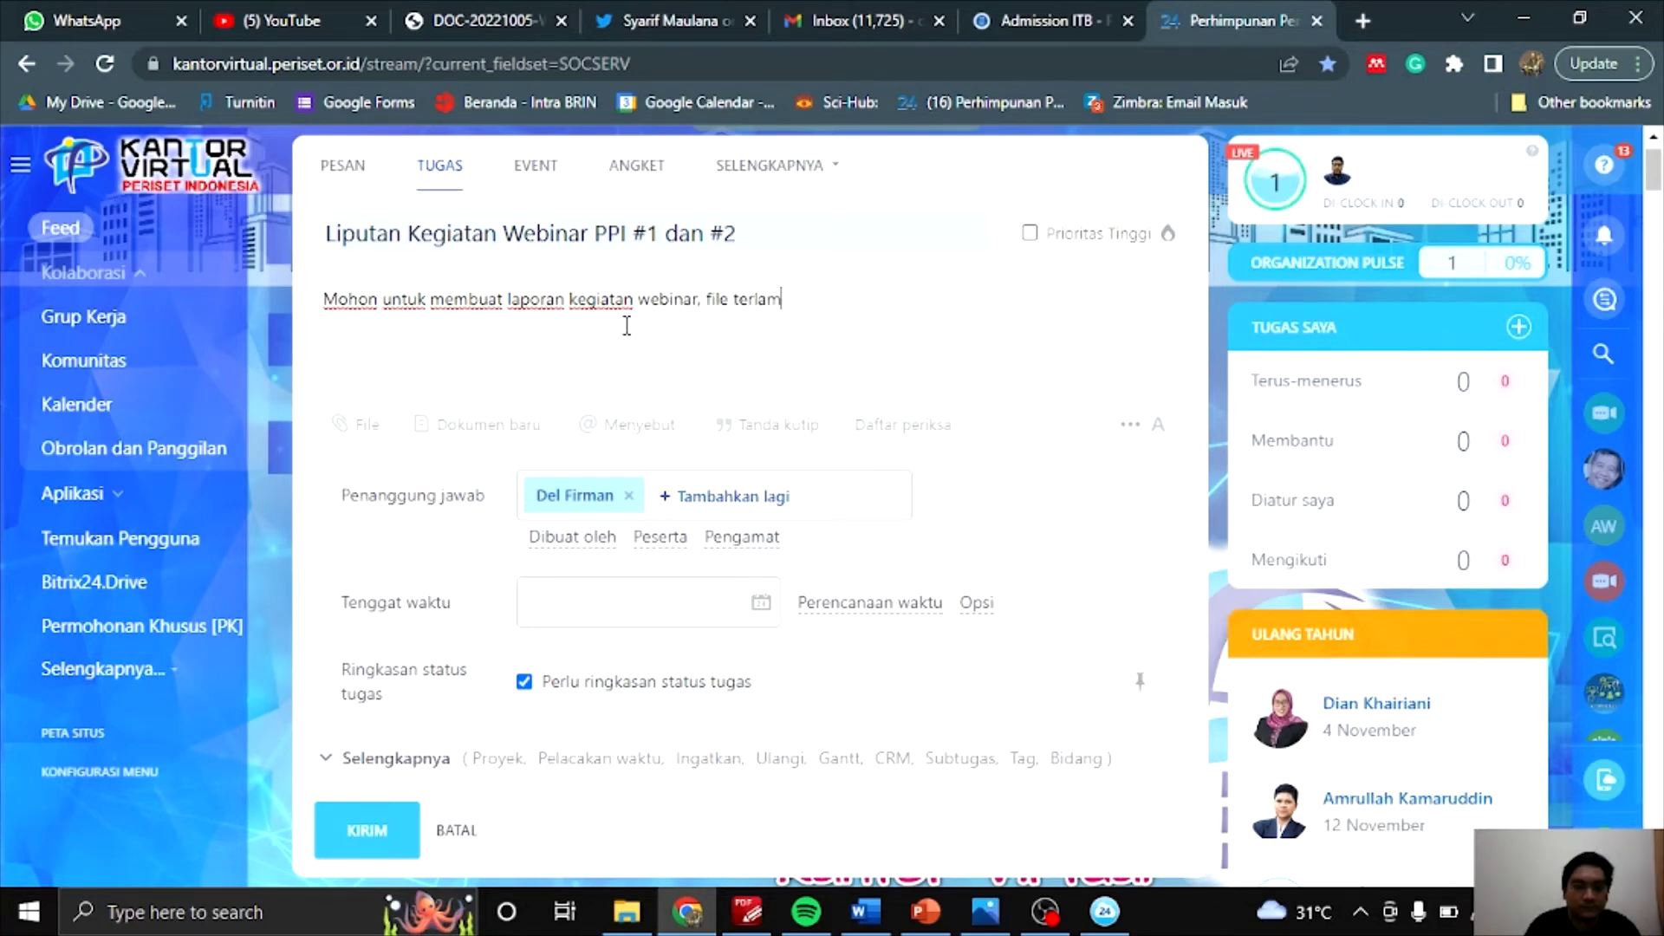
text(pir)
key(Return)
text(Terima kasih)
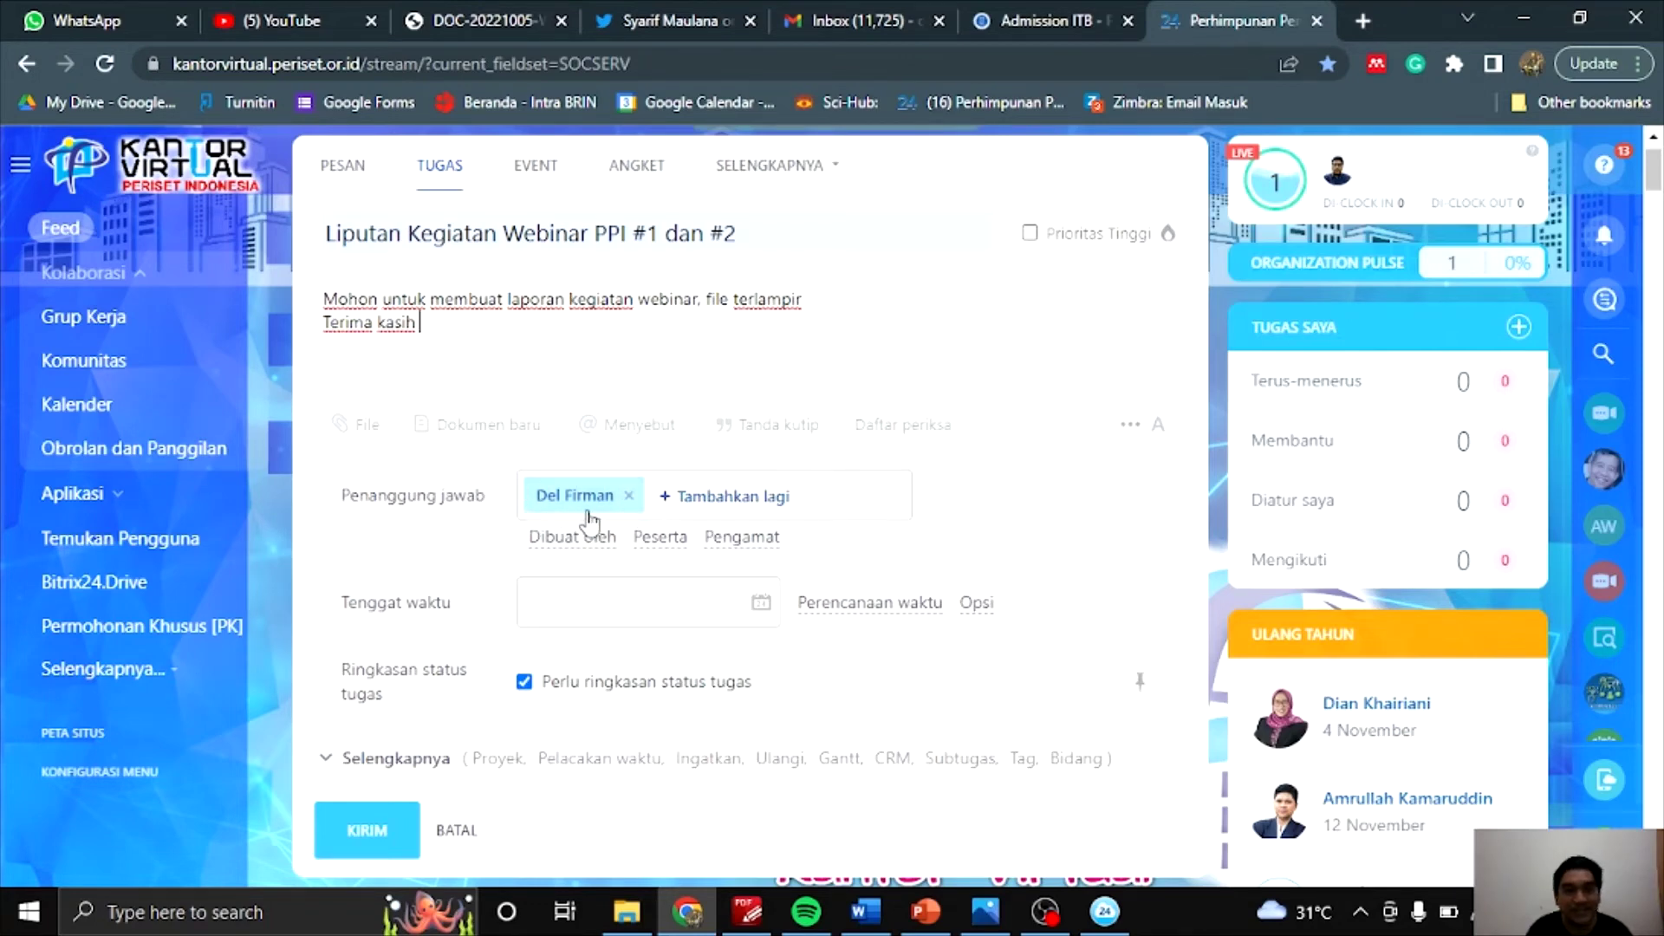
Step: Add a second responsible person to the task from the user list and dismiss the separate-tasks notice
click(723, 511)
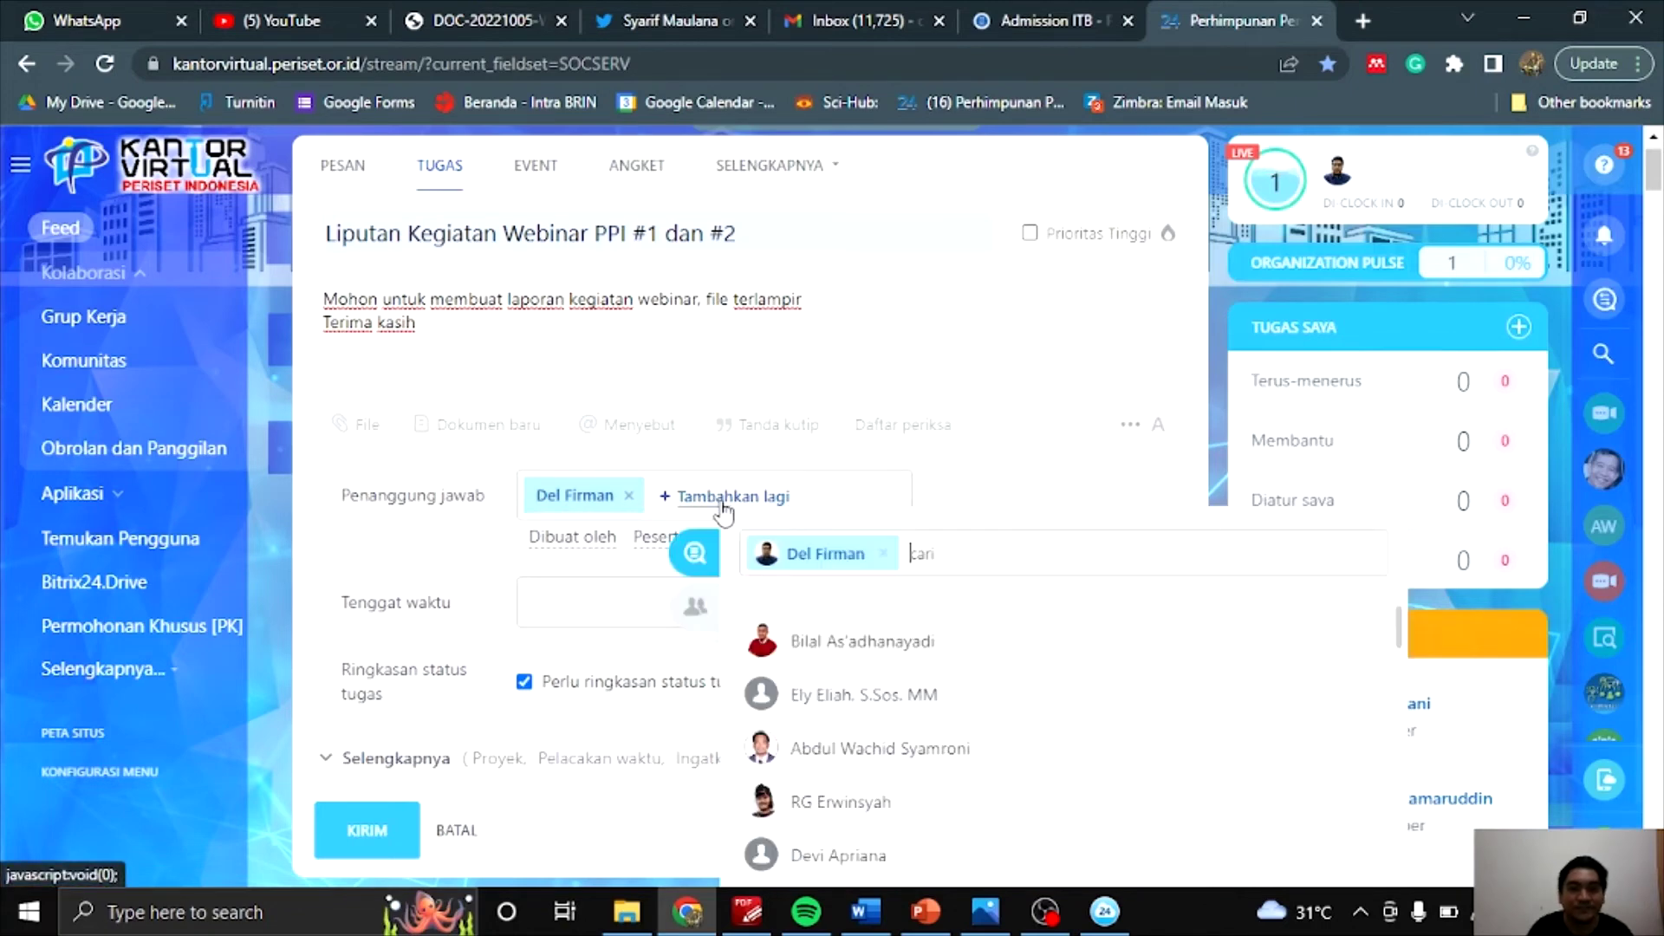
click(873, 643)
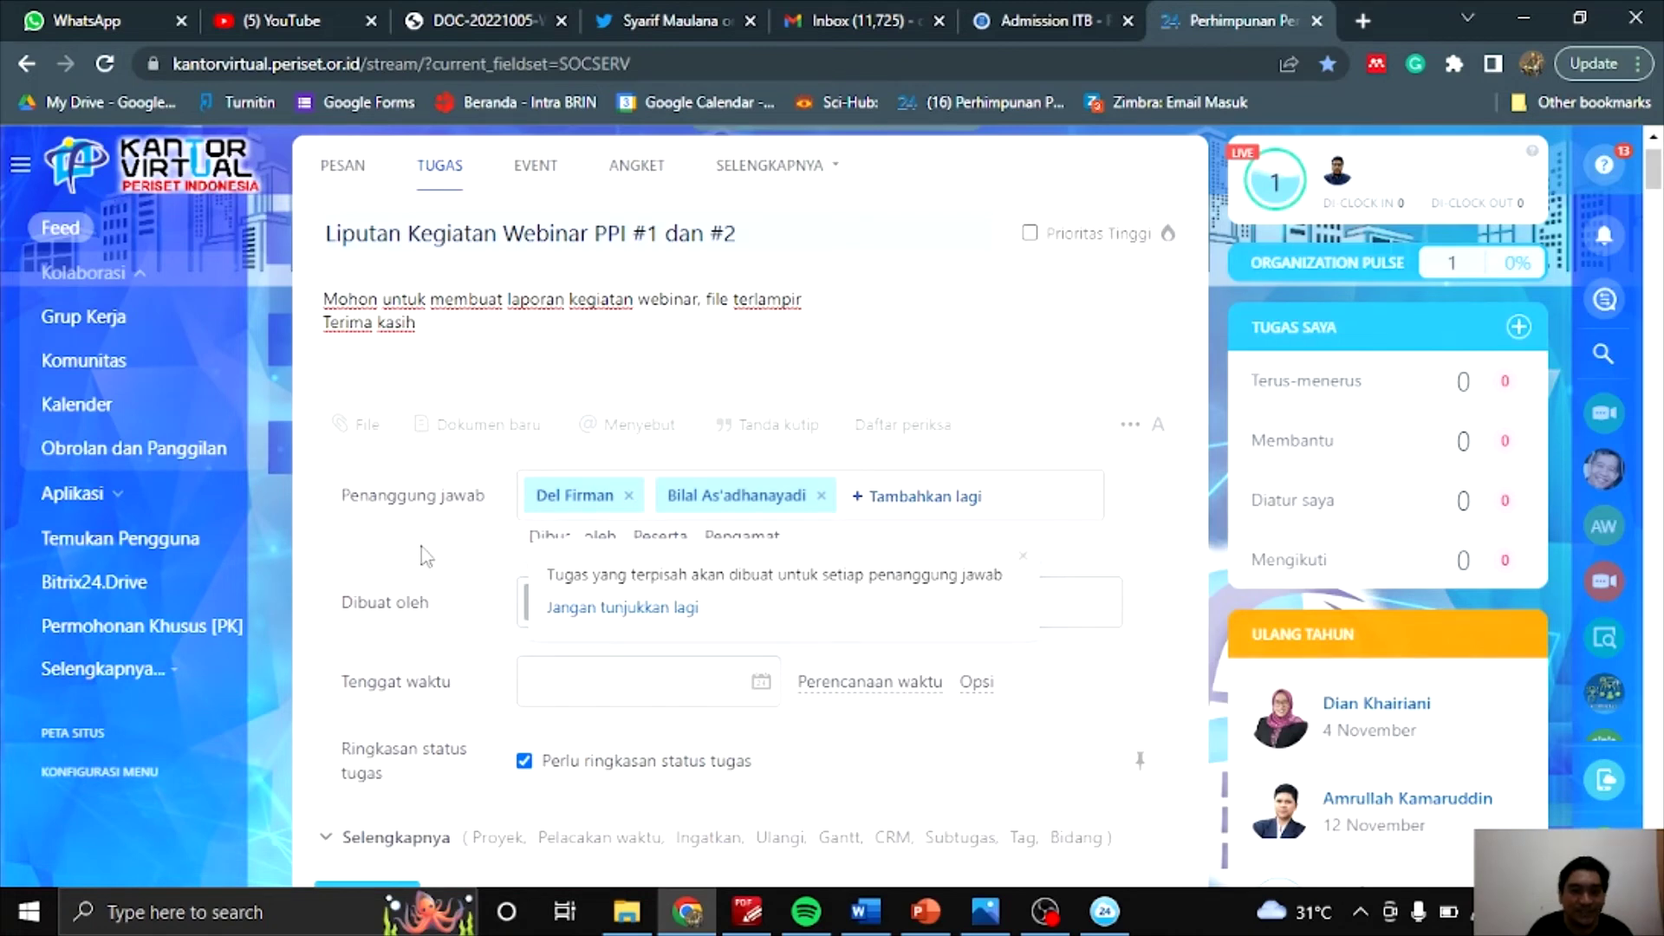
click(1025, 558)
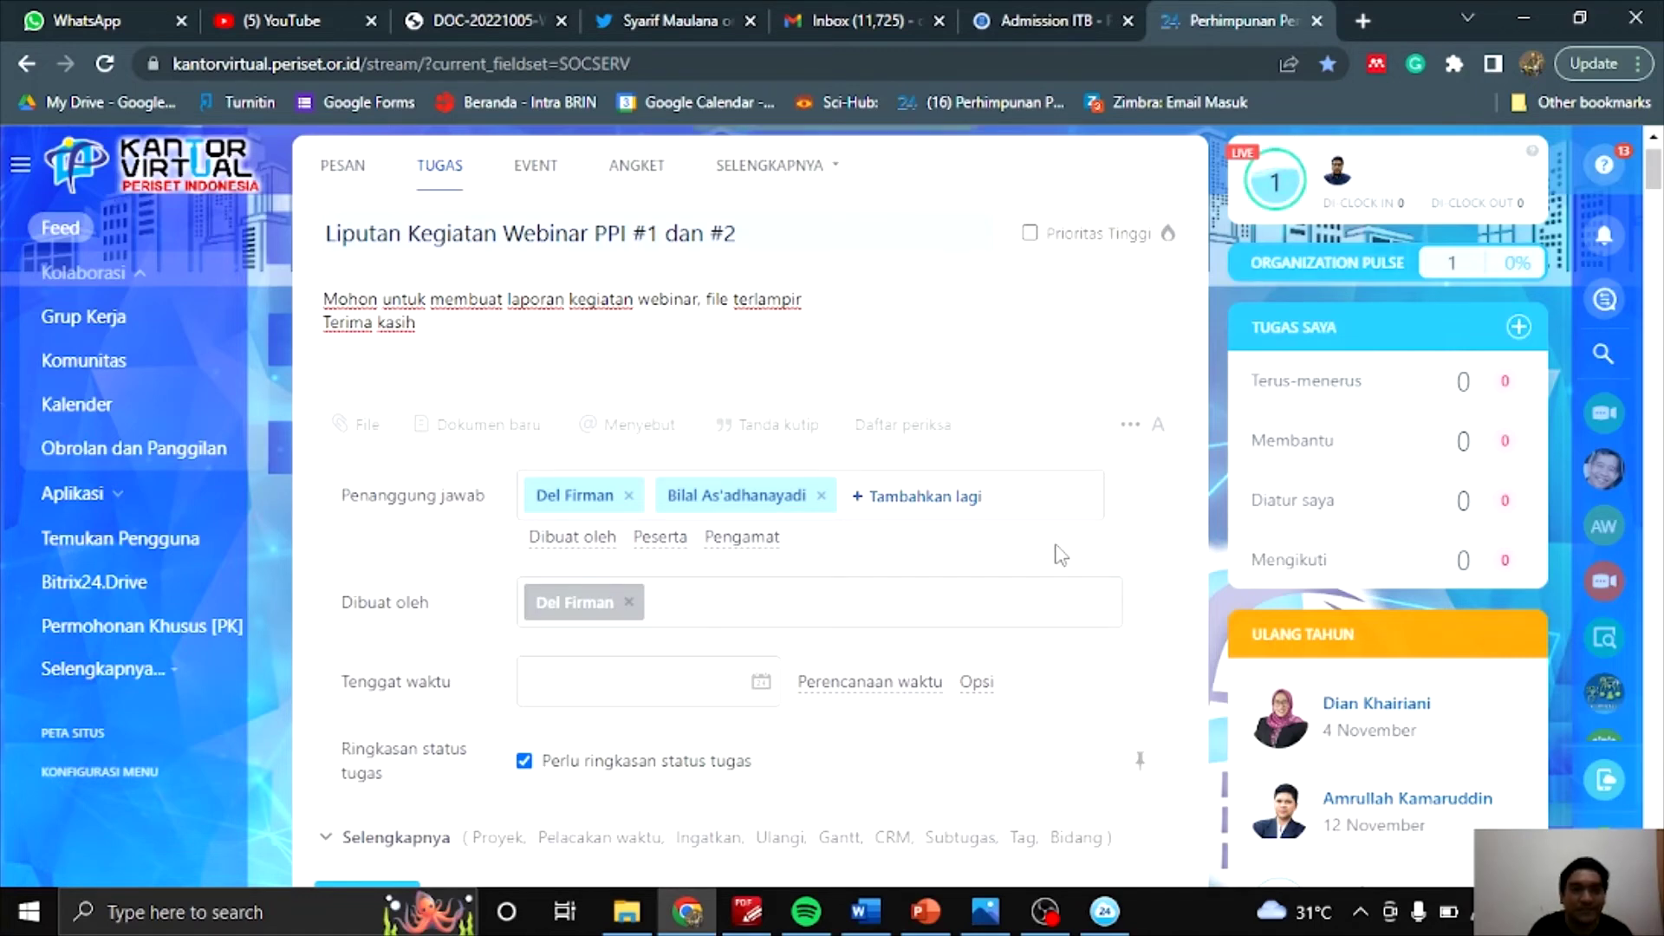
Step: Hide the task's "Dibuat oleh" field and add one user as Peserta
click(588, 546)
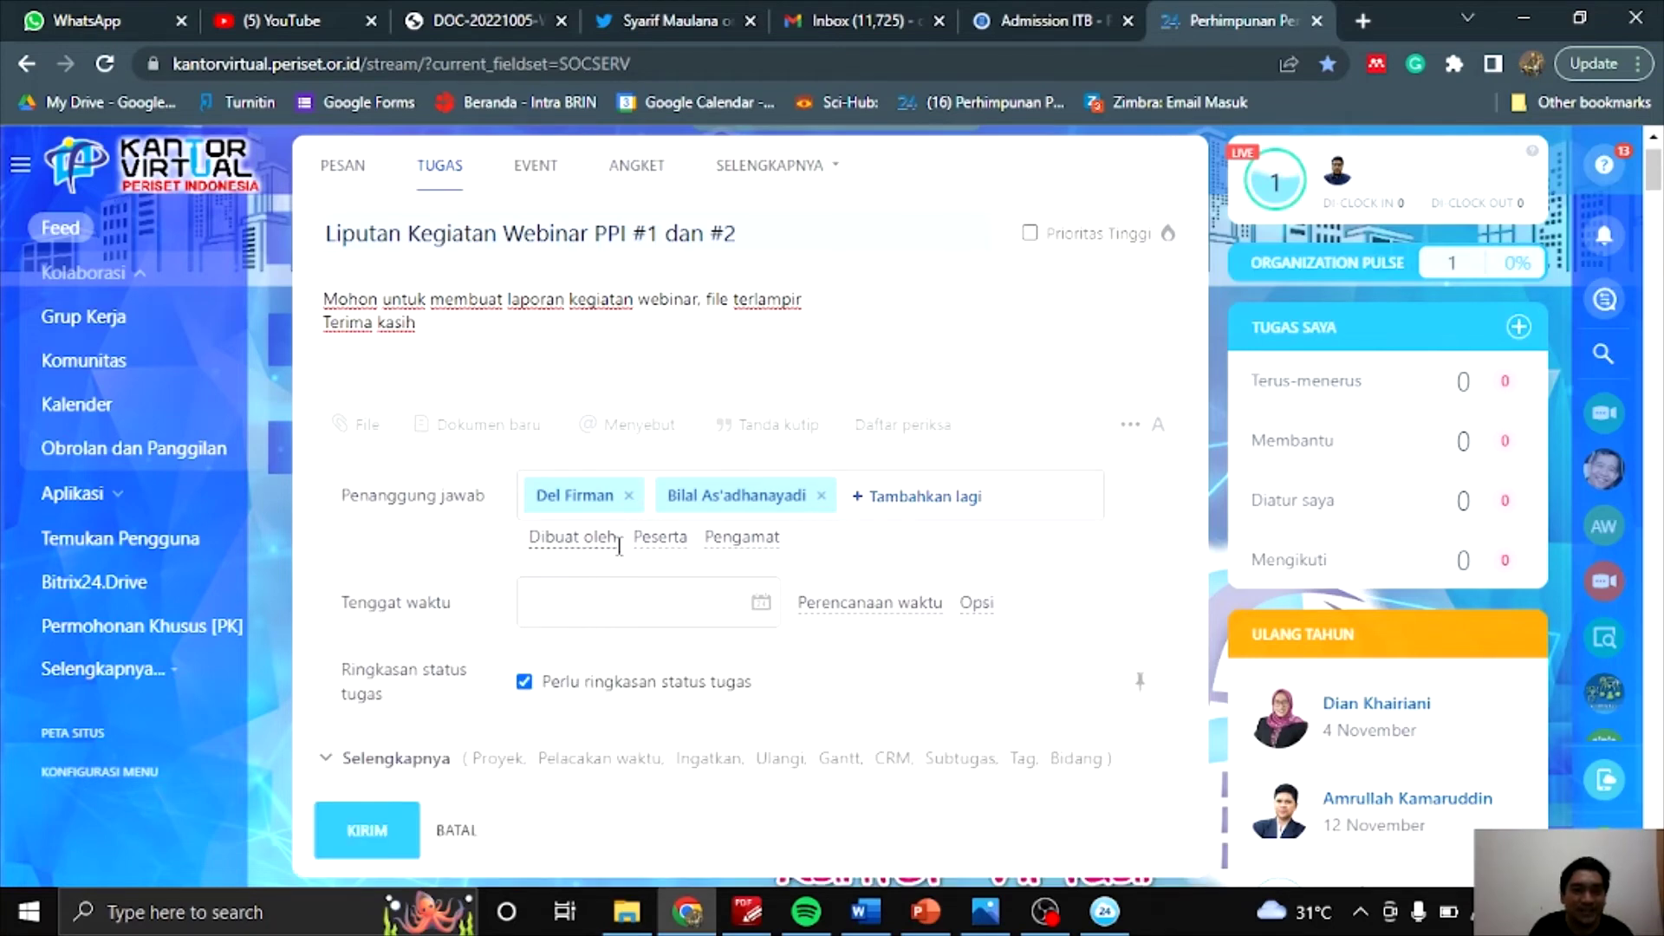
click(664, 546)
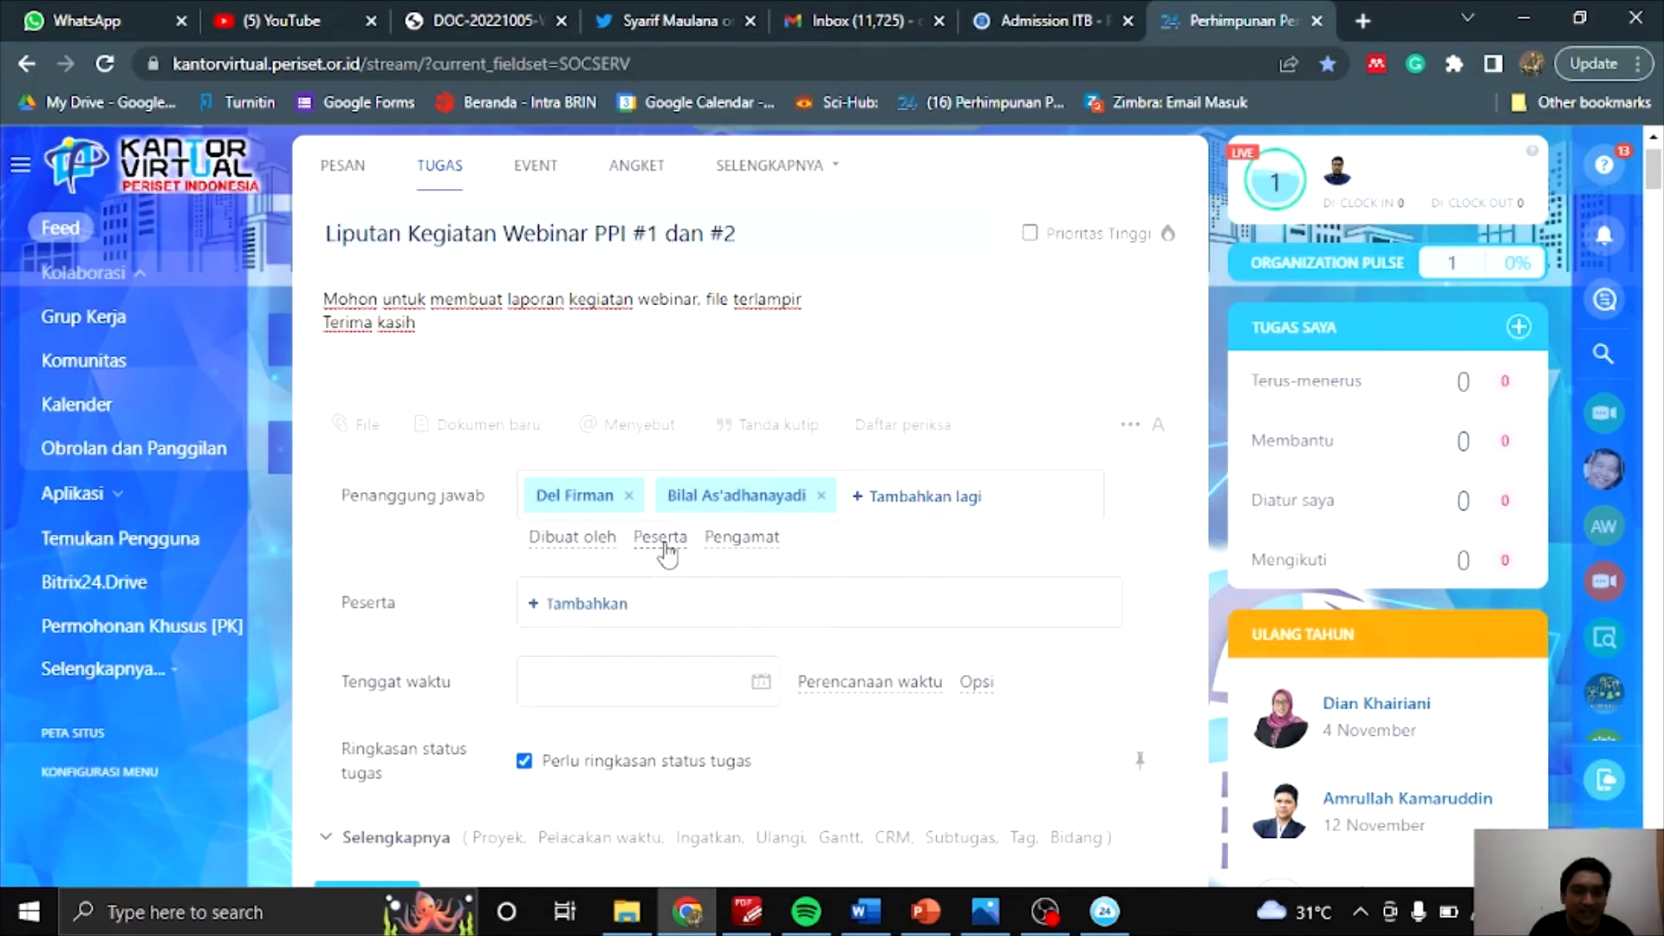
click(587, 604)
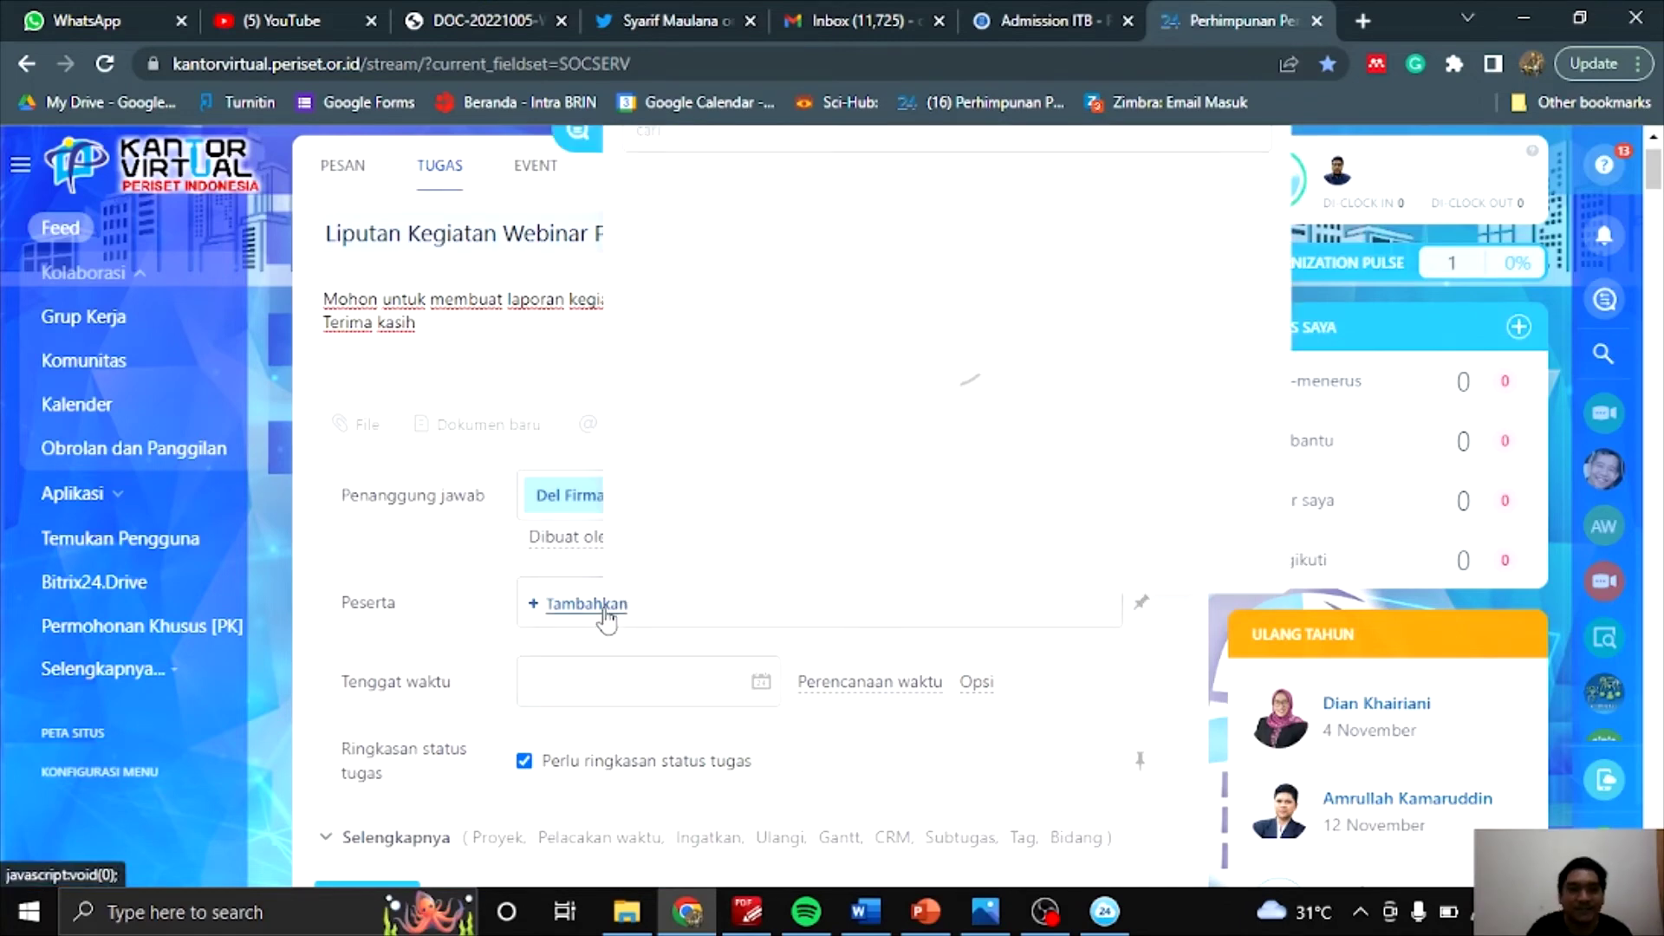
click(811, 345)
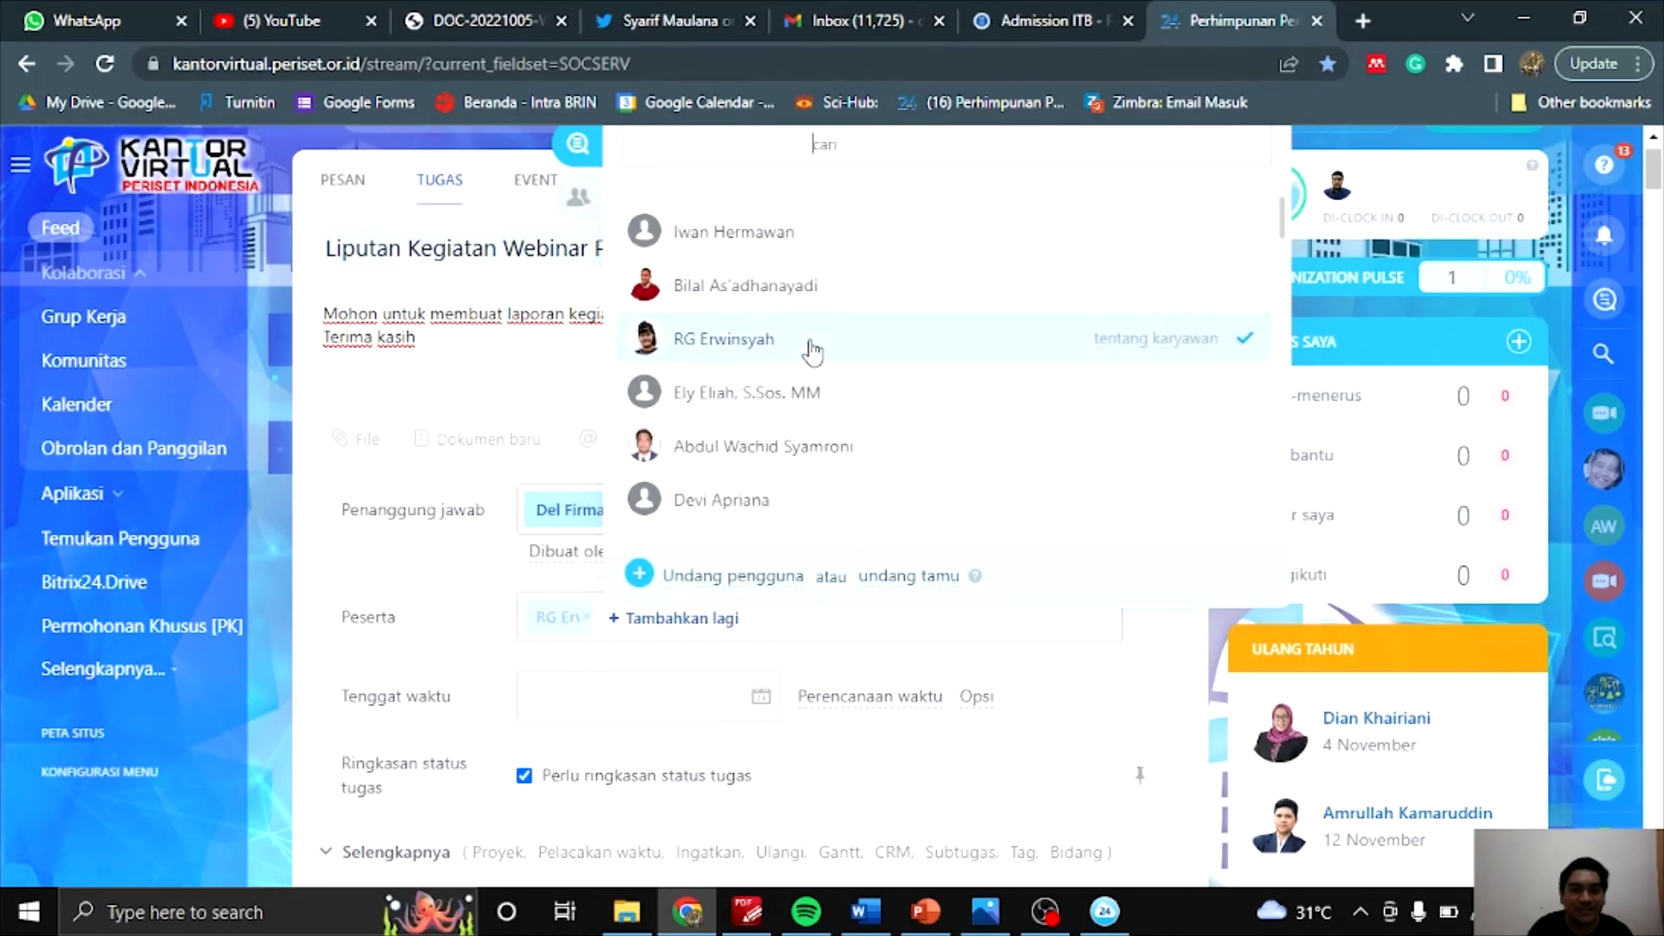
click(422, 579)
Step: Show the task's Pengamat field and add one user as observer
click(743, 558)
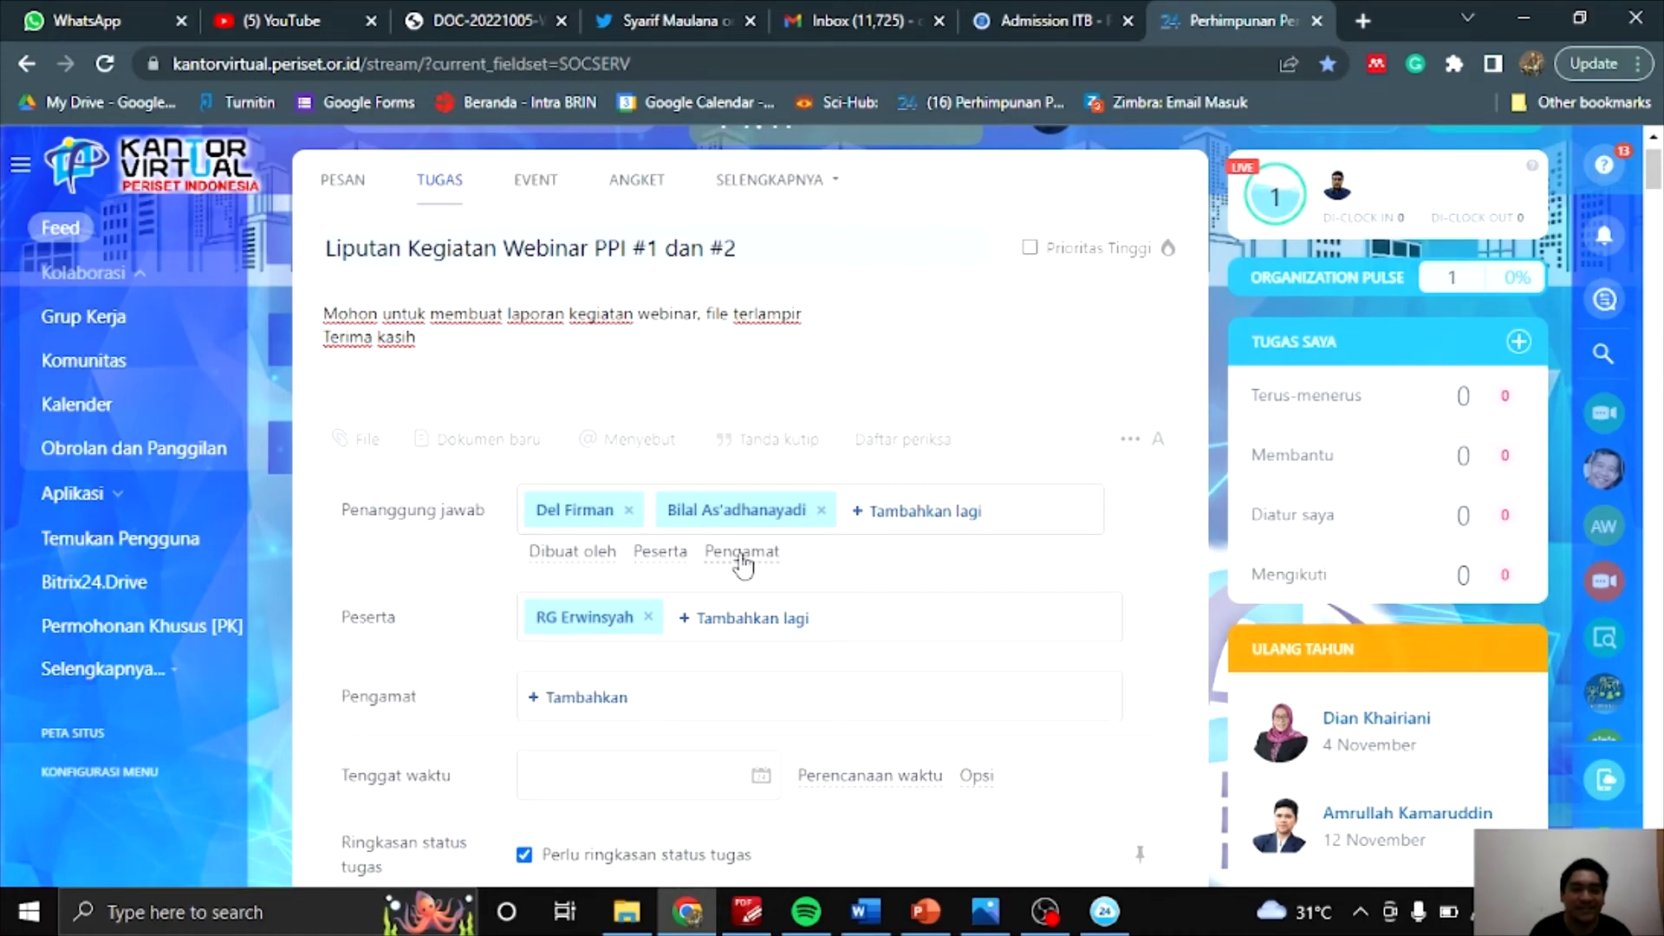
click(606, 703)
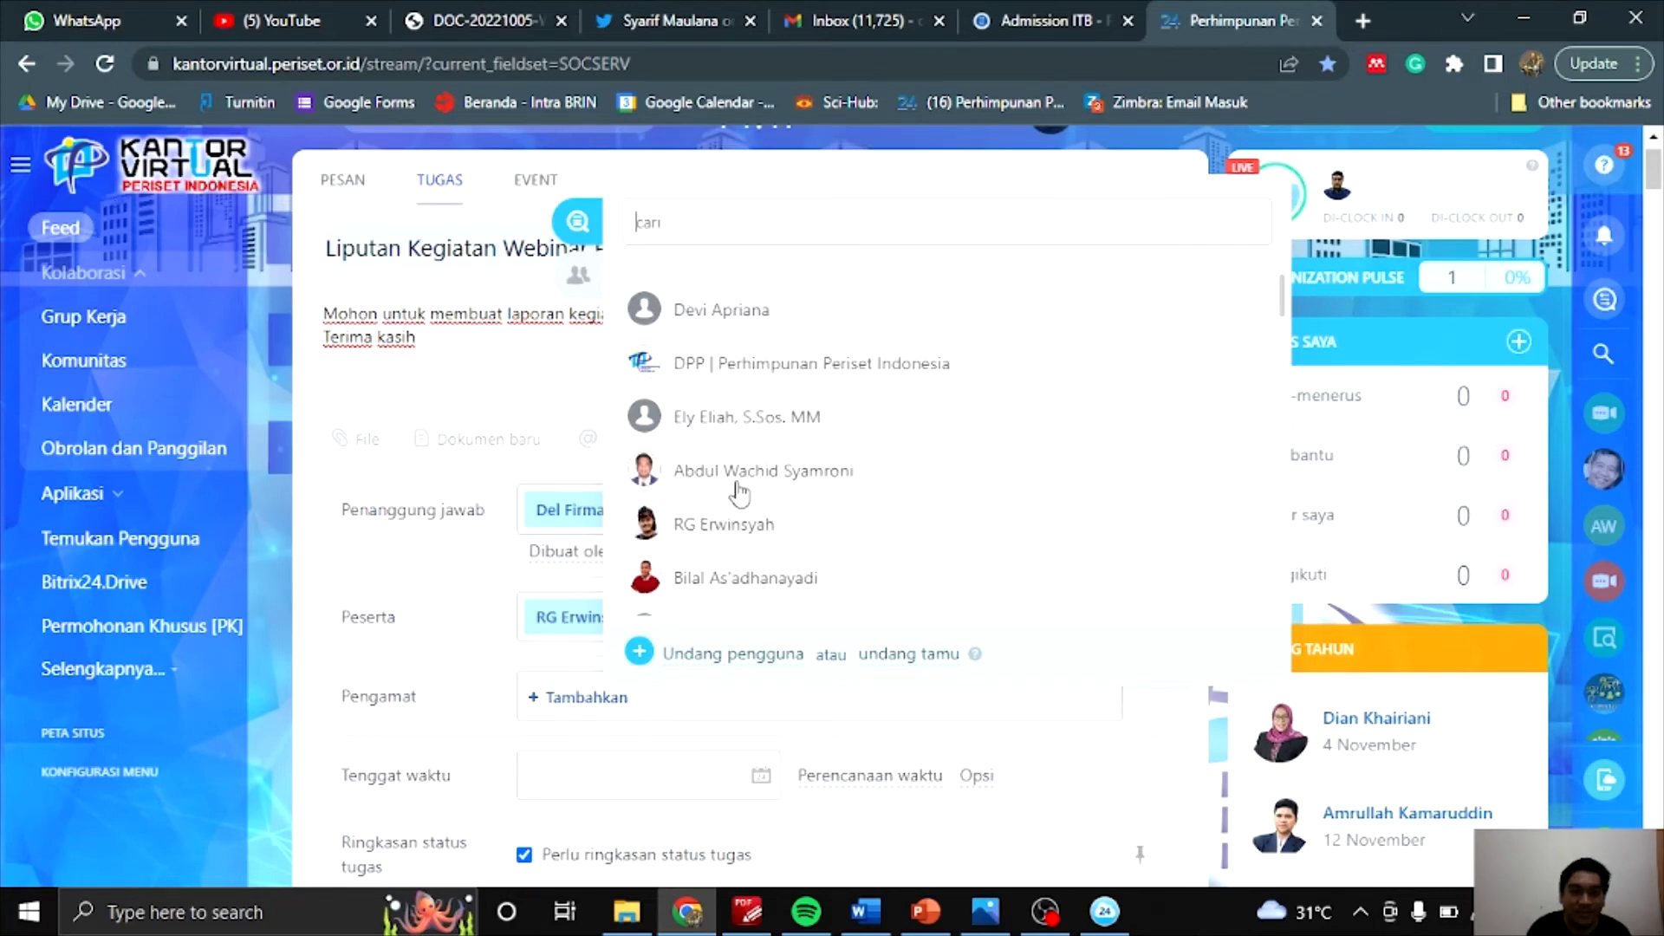
click(755, 477)
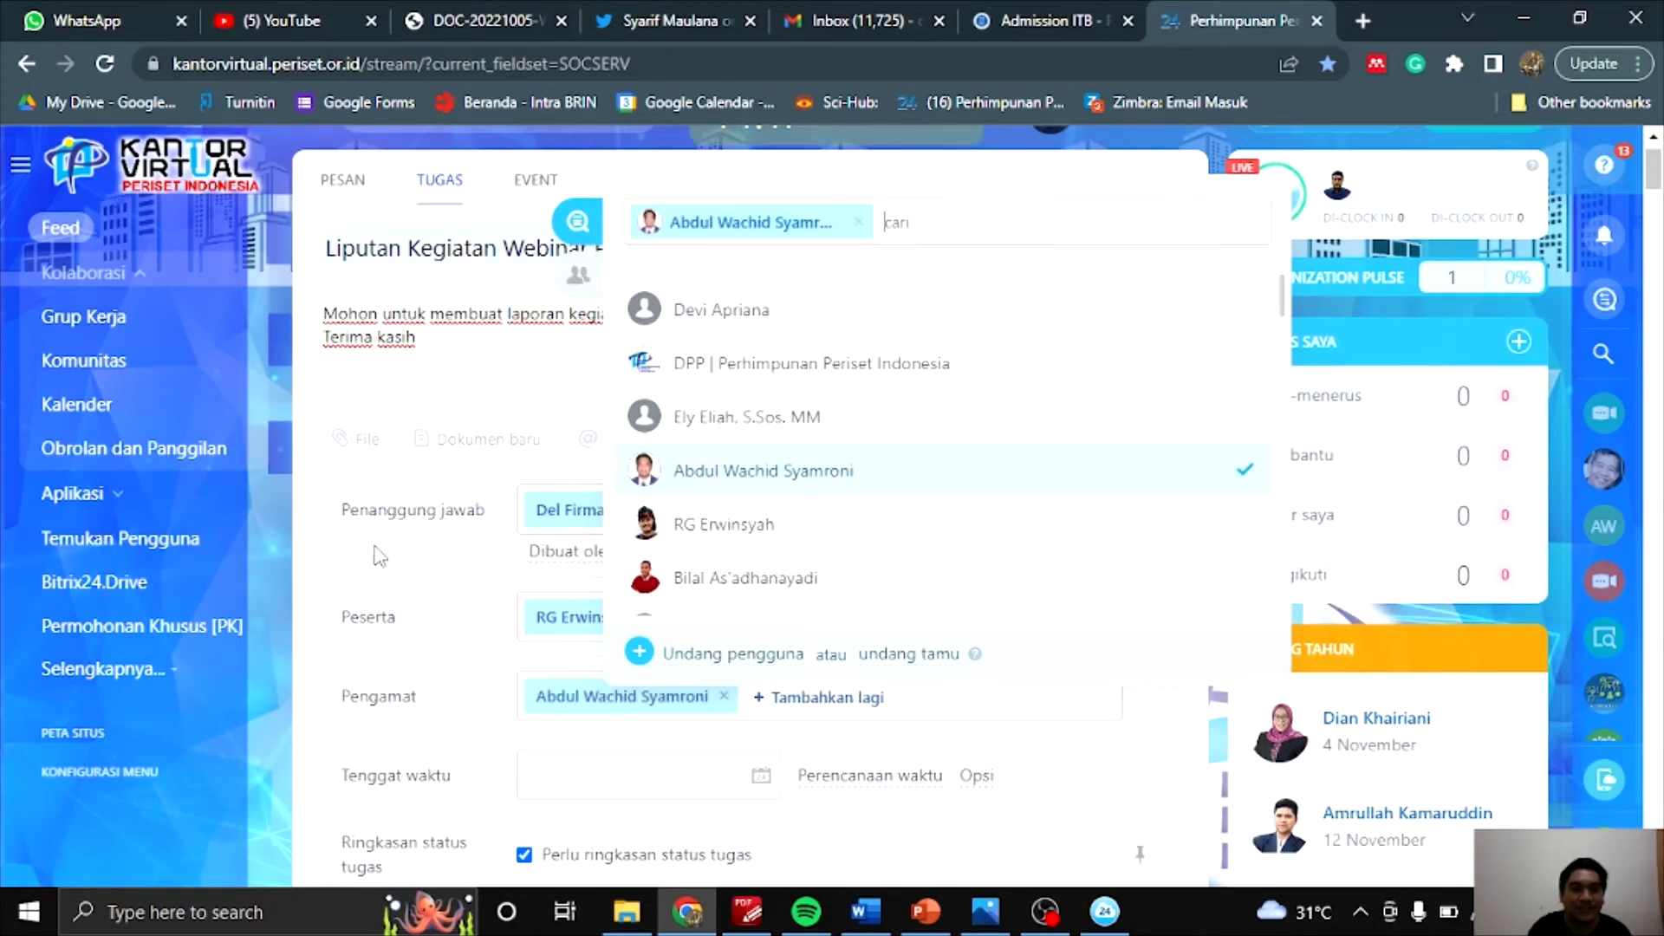
click(396, 562)
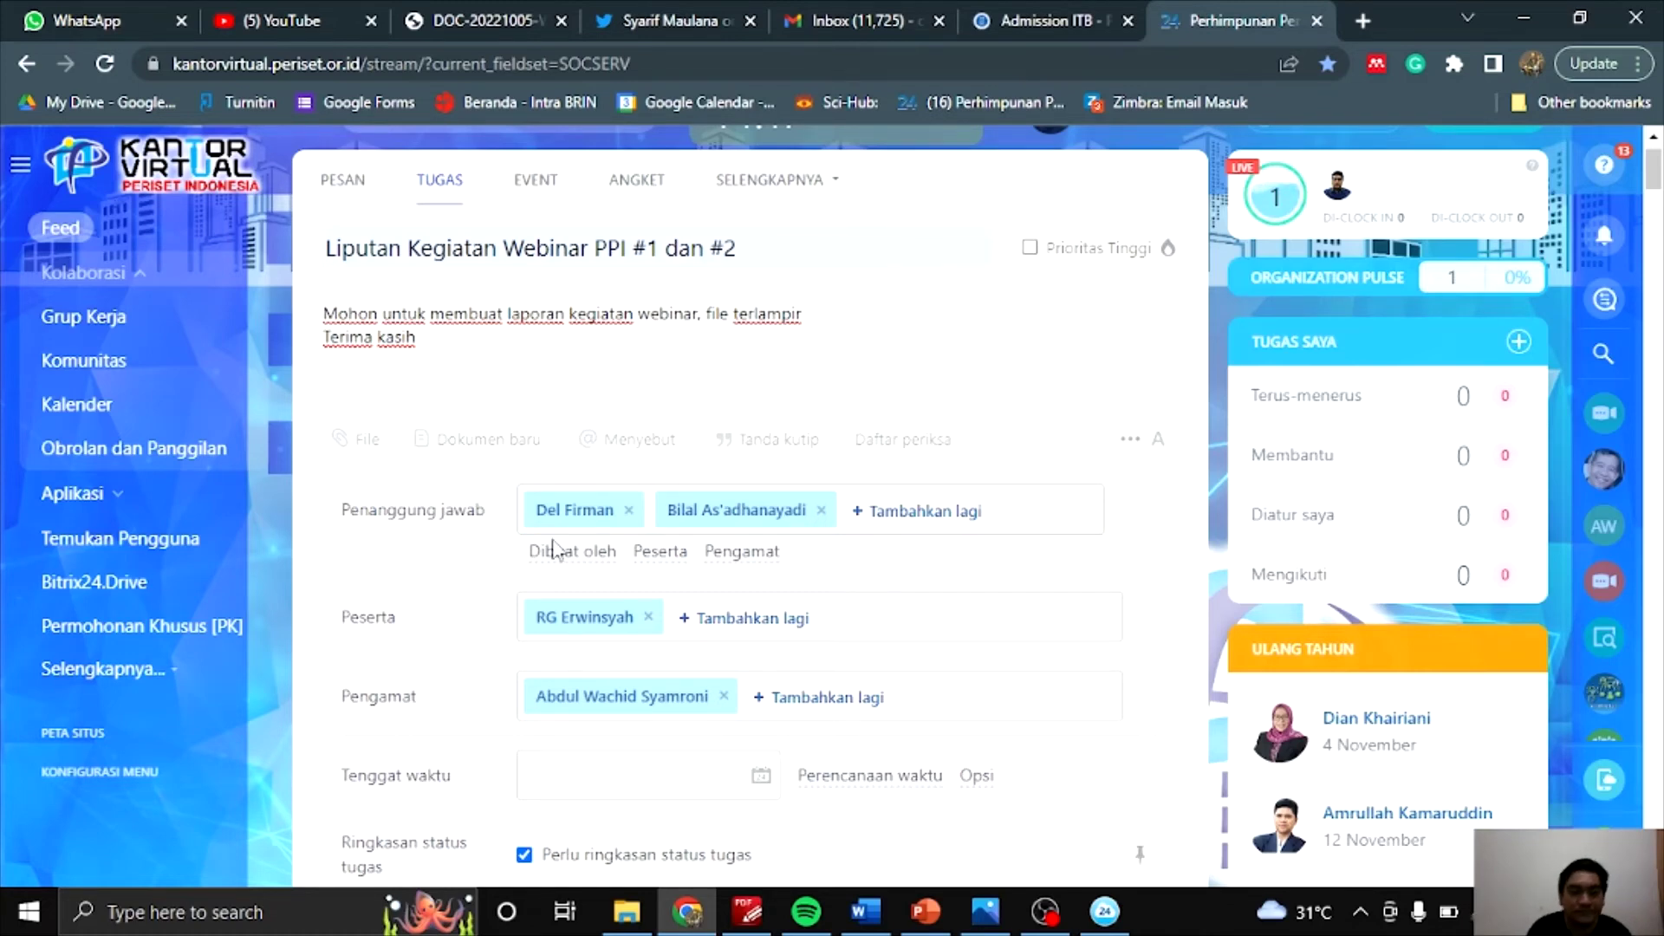
Step: Attach the file 2019_Peraturan LIPI_20 from the Documents > BRIN > 2022 folder to the task
scroll(768, 254, down, 1)
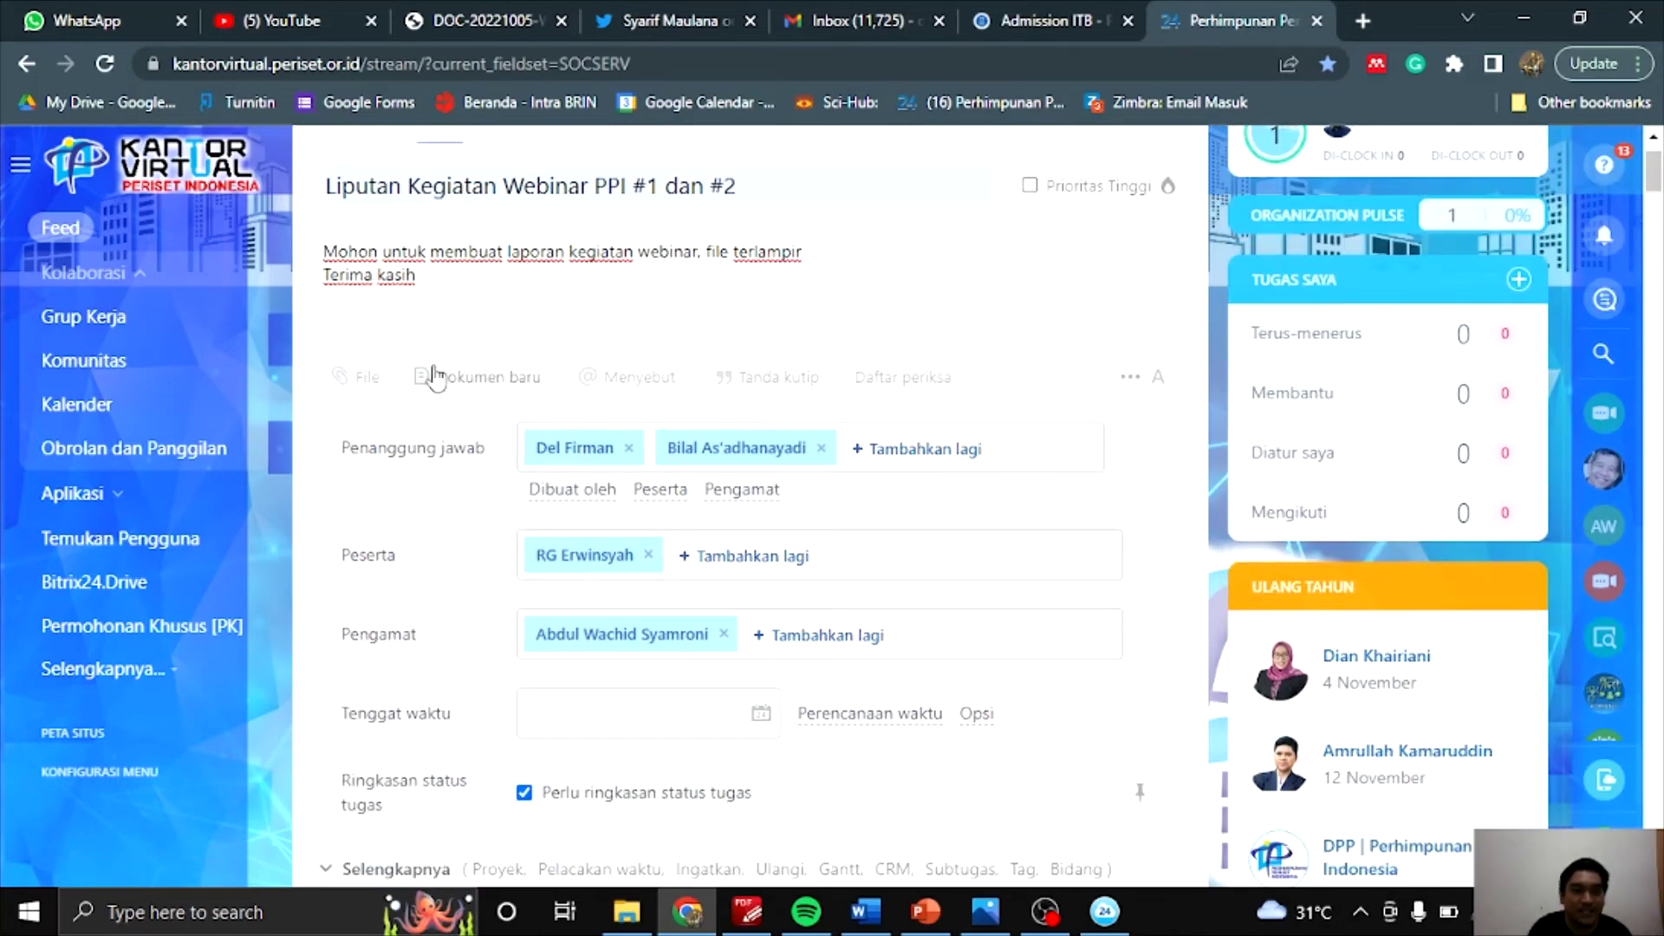
click(366, 378)
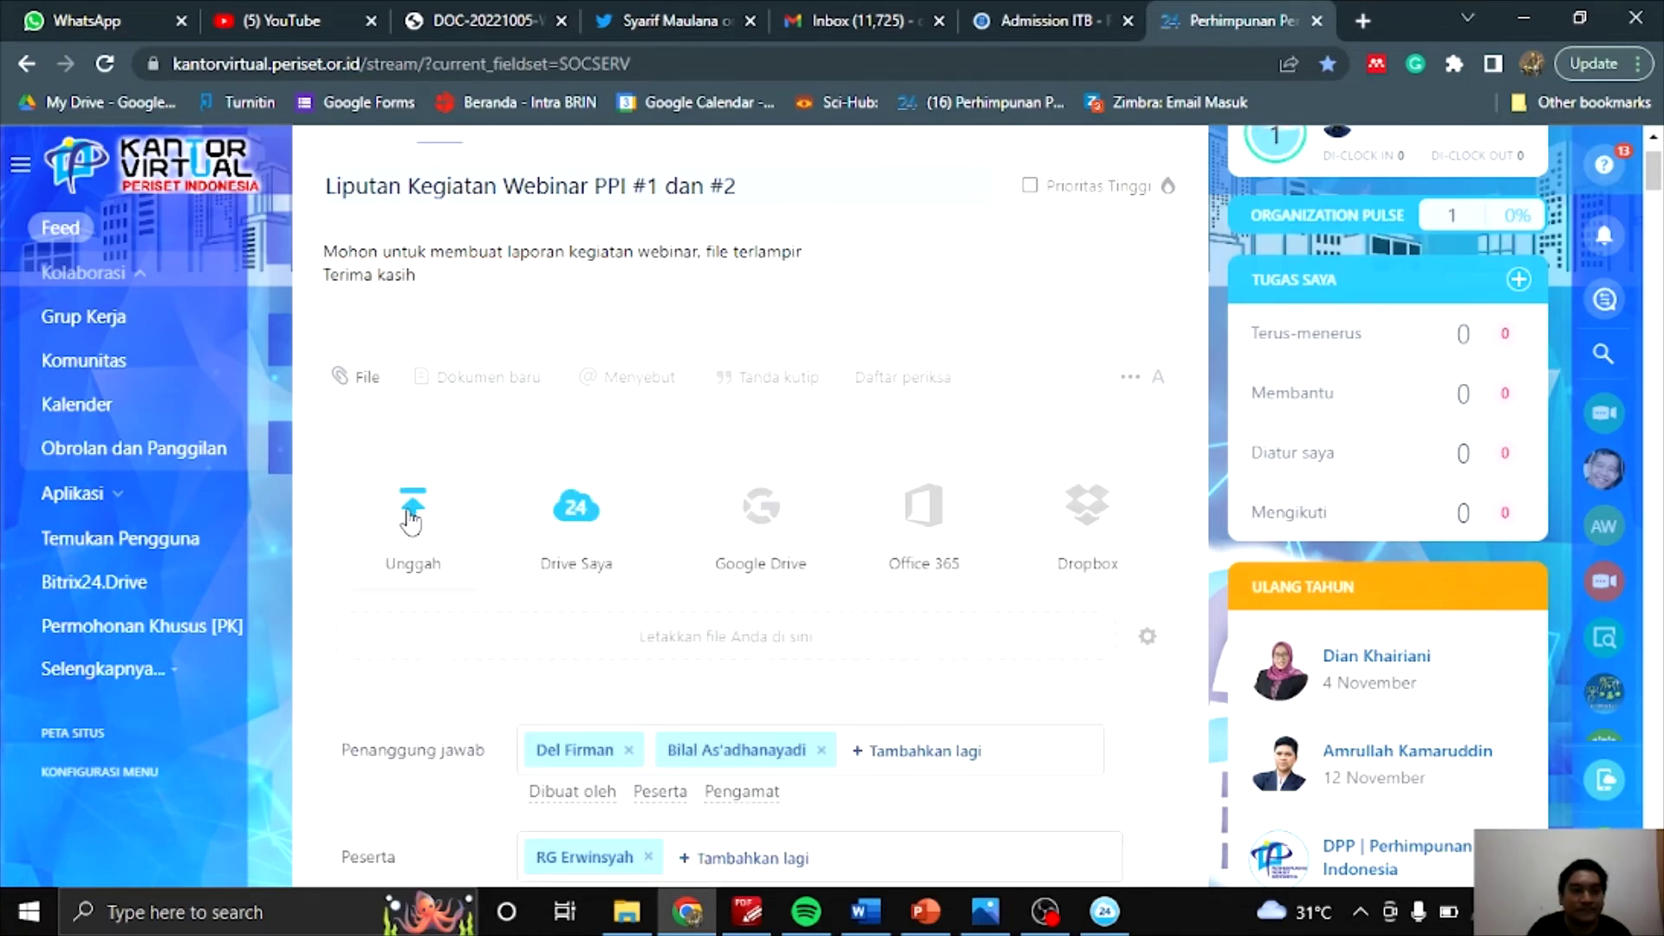
click(473, 381)
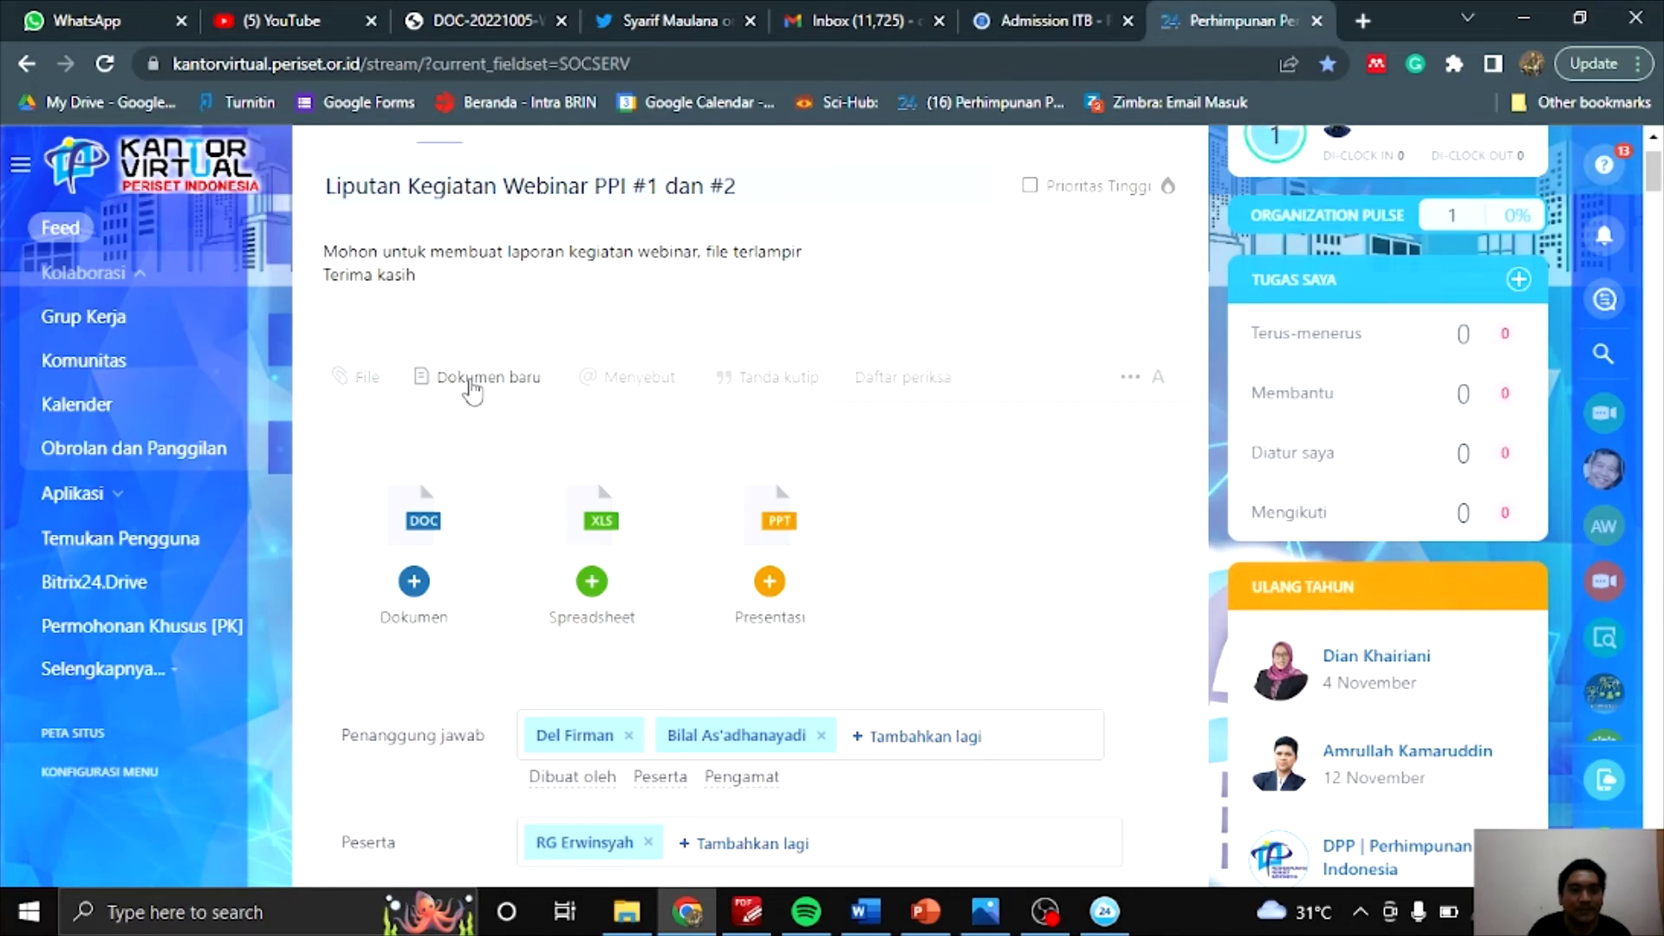
click(367, 378)
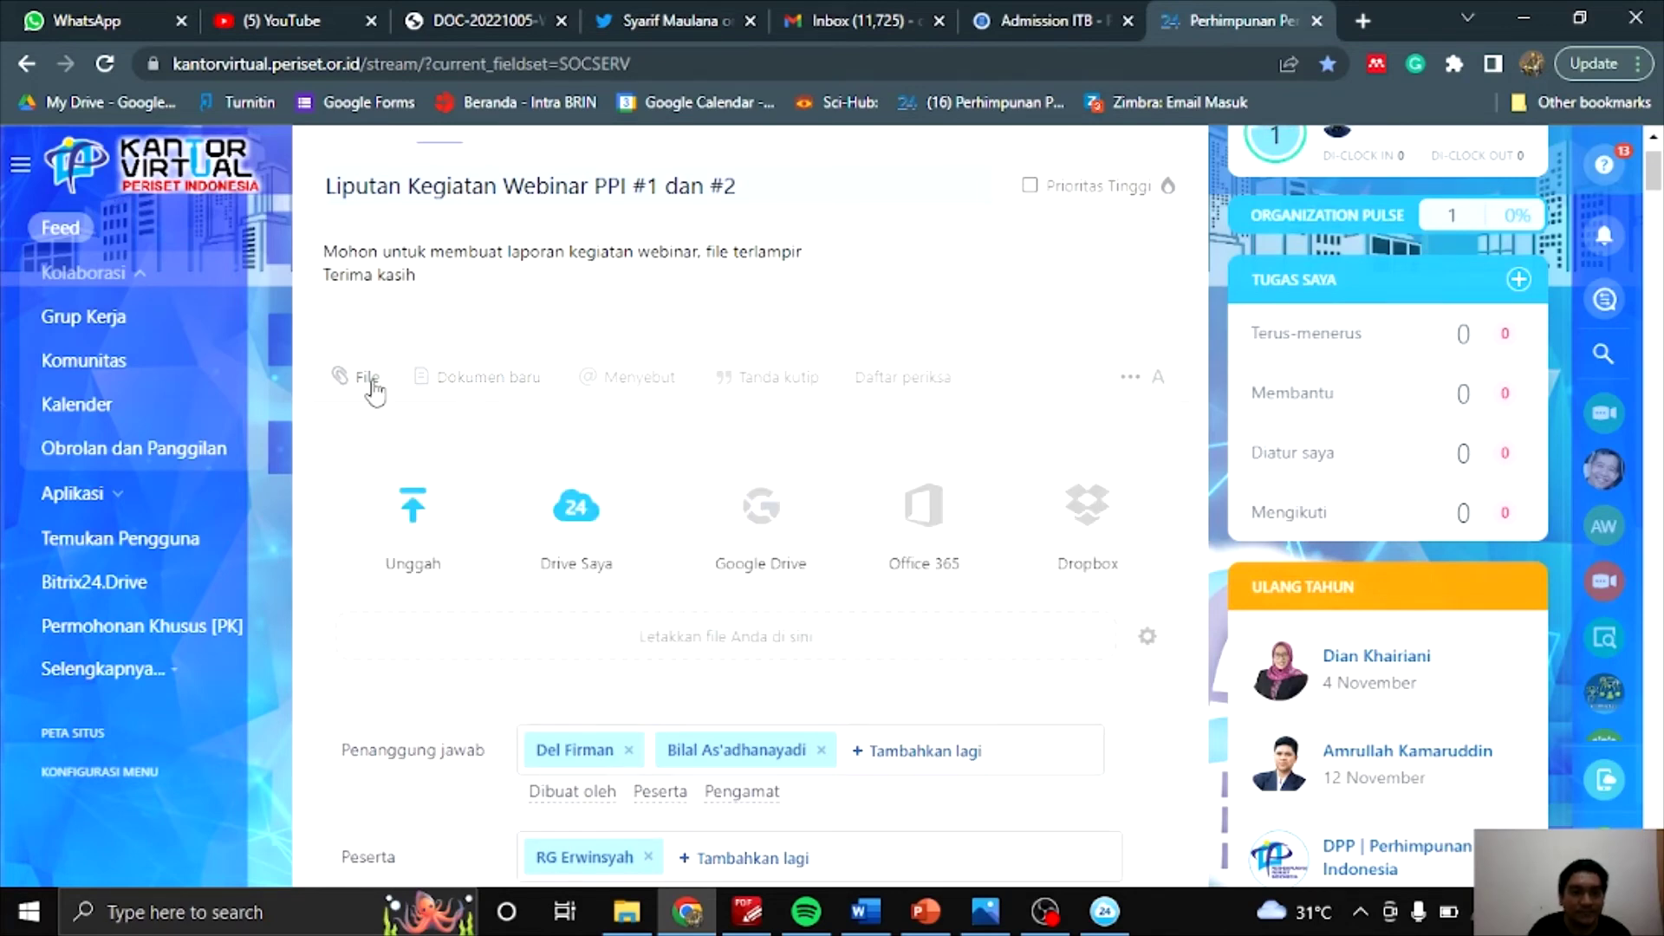
click(415, 511)
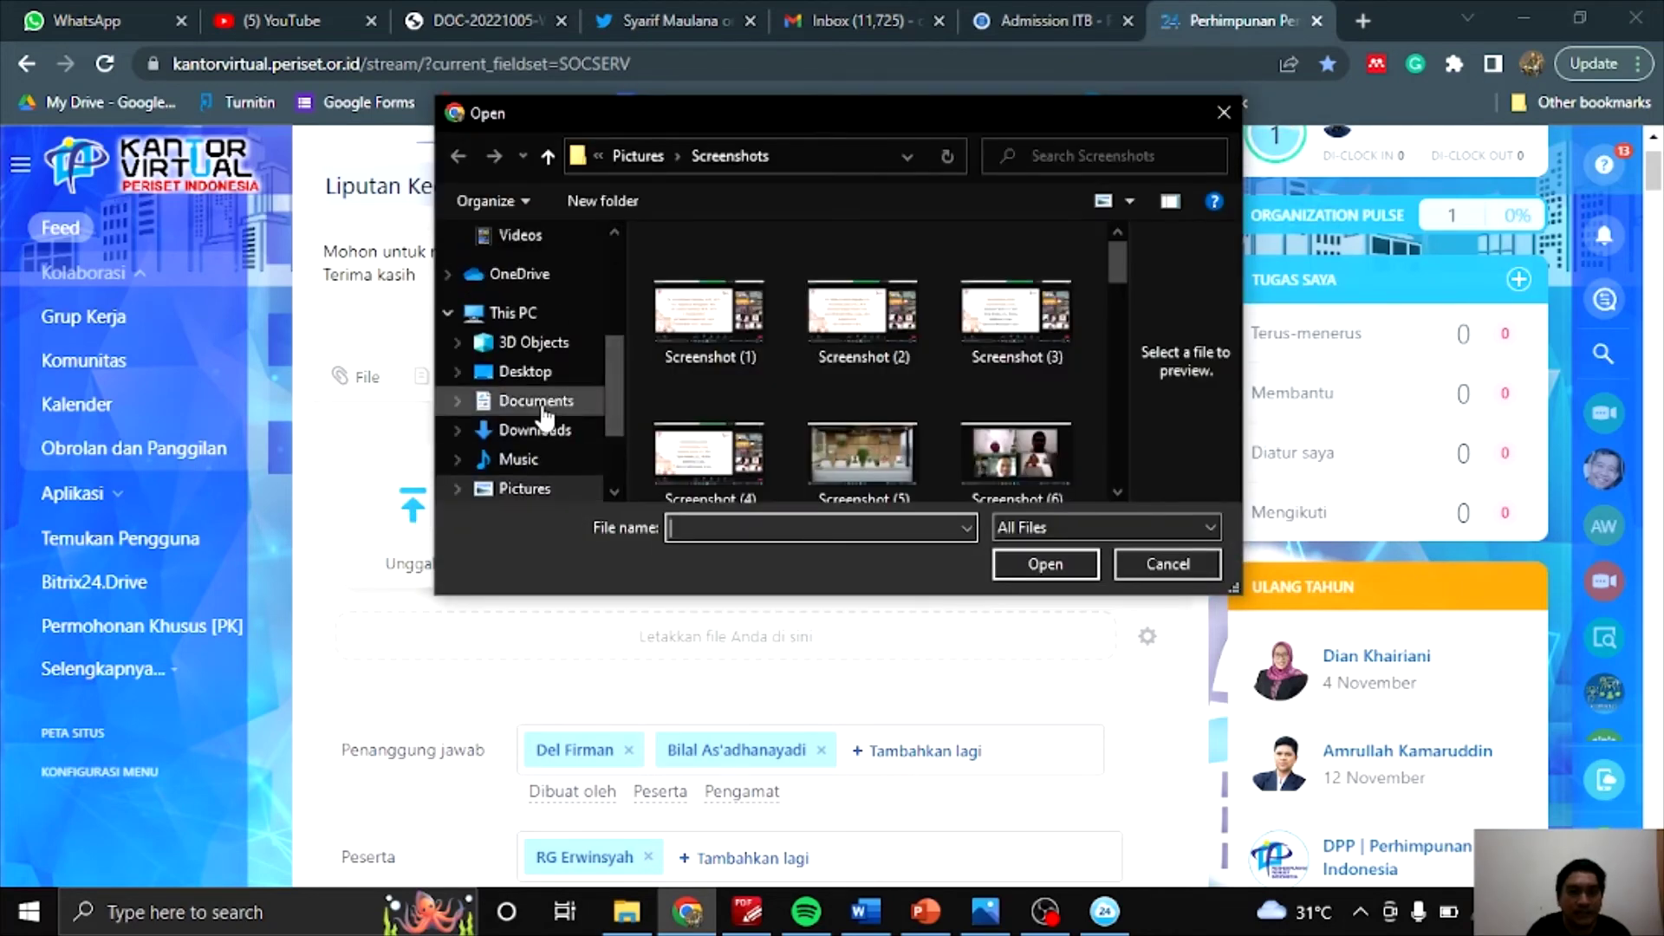
click(544, 408)
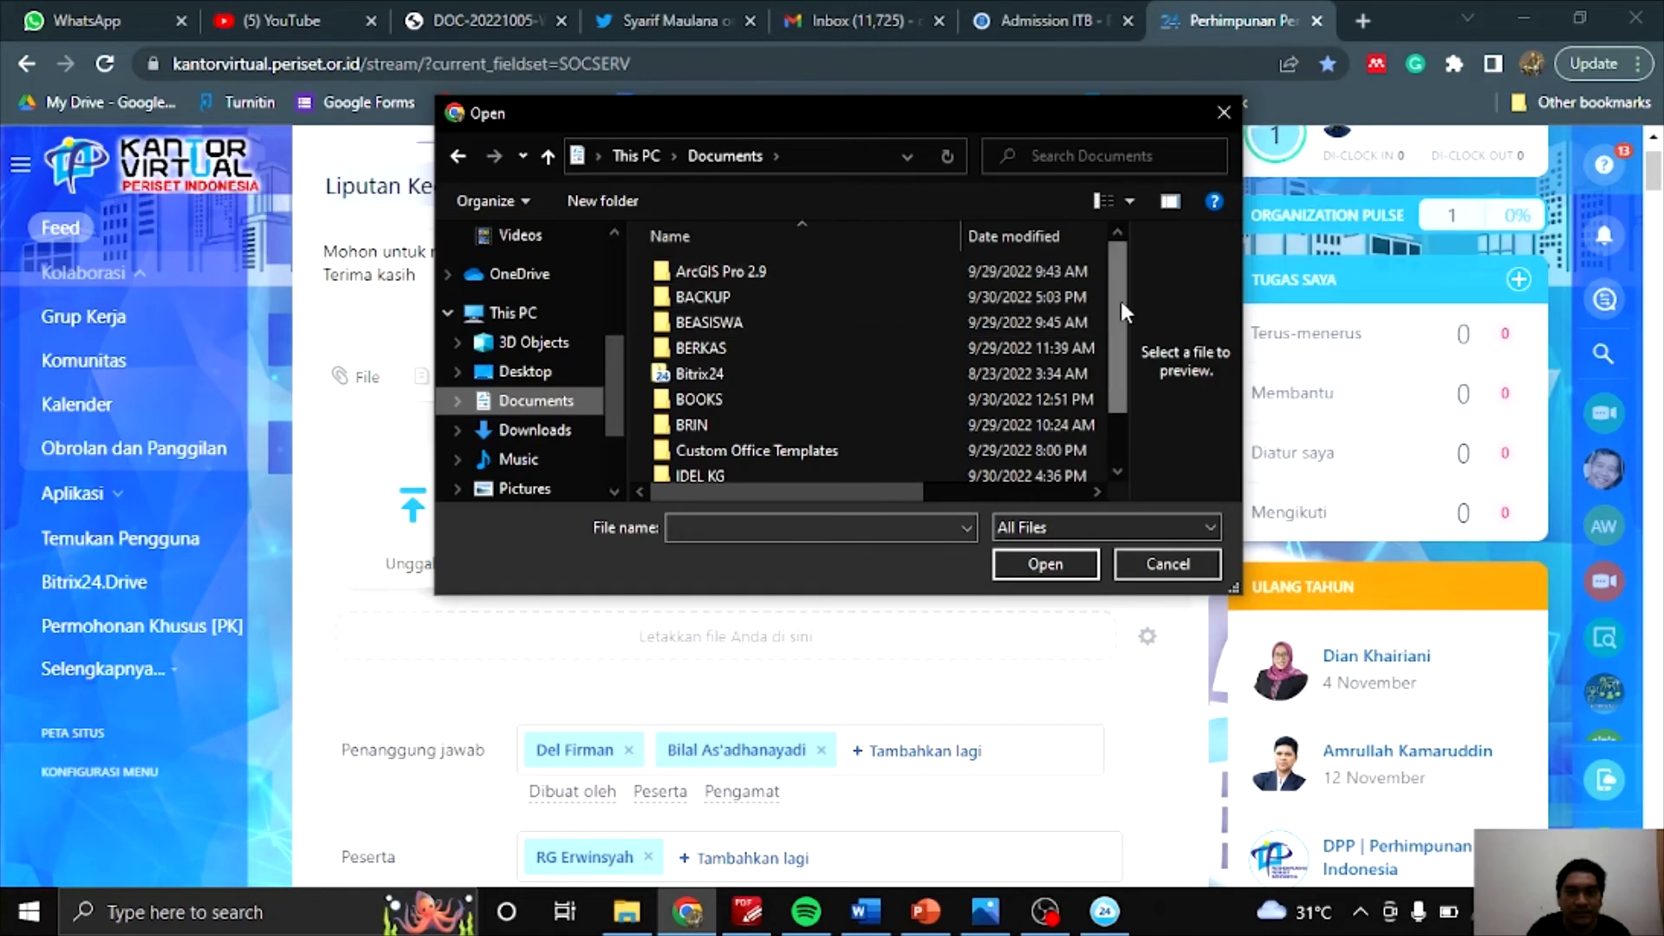
scroll(1115, 379, down, 1)
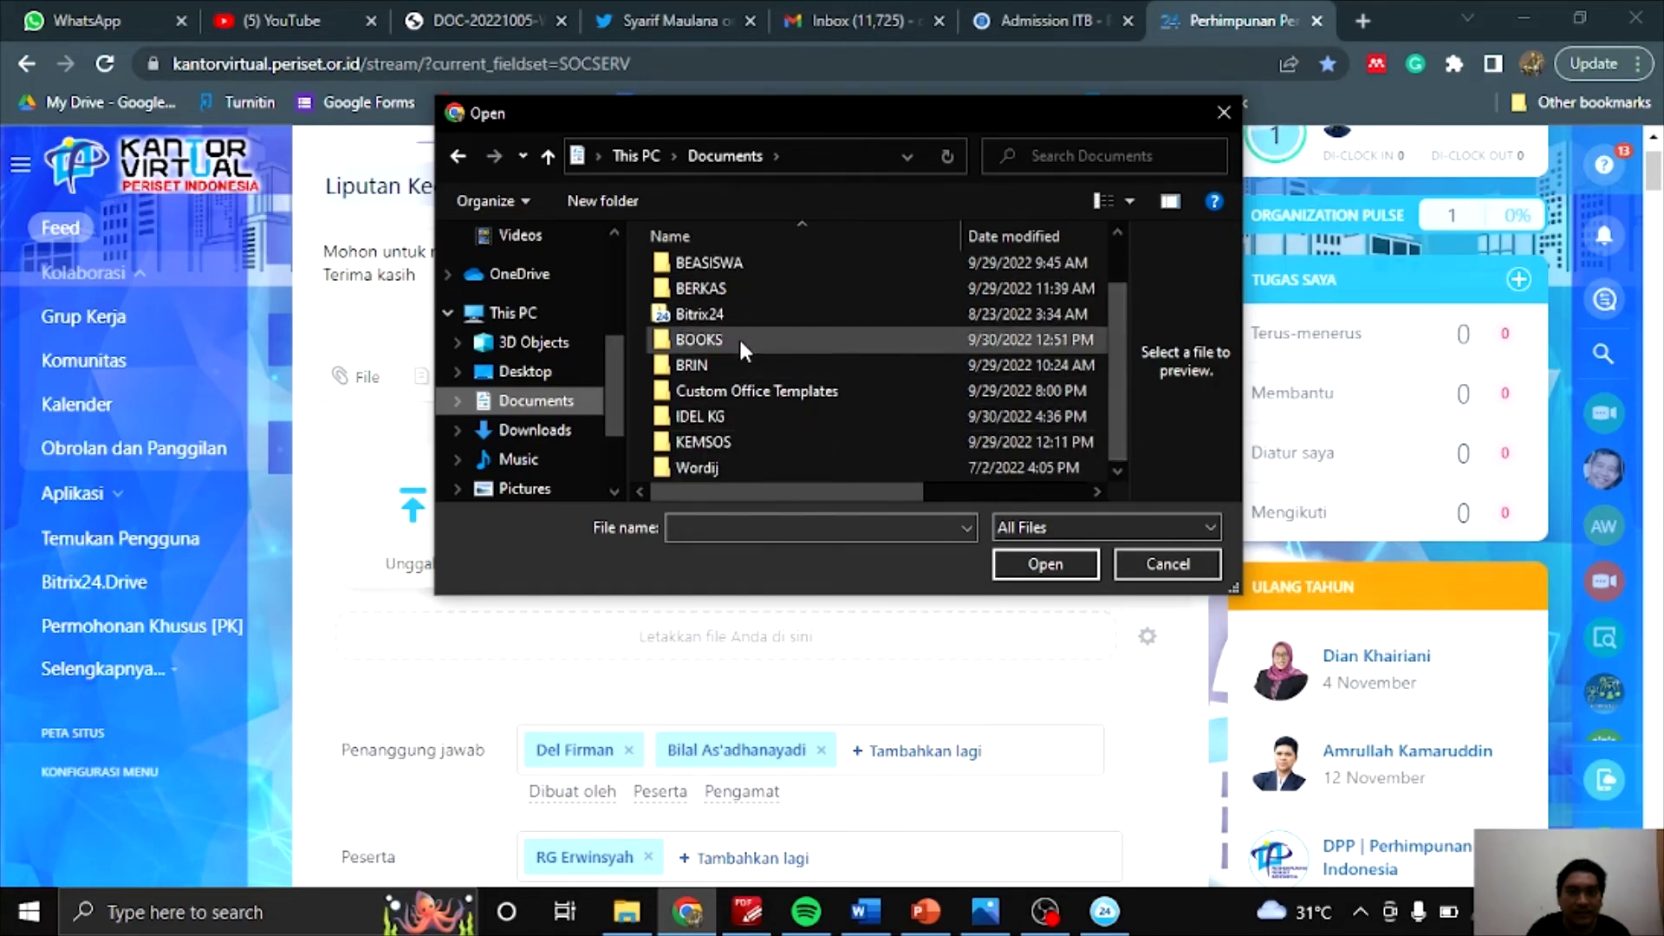
double_click(735, 367)
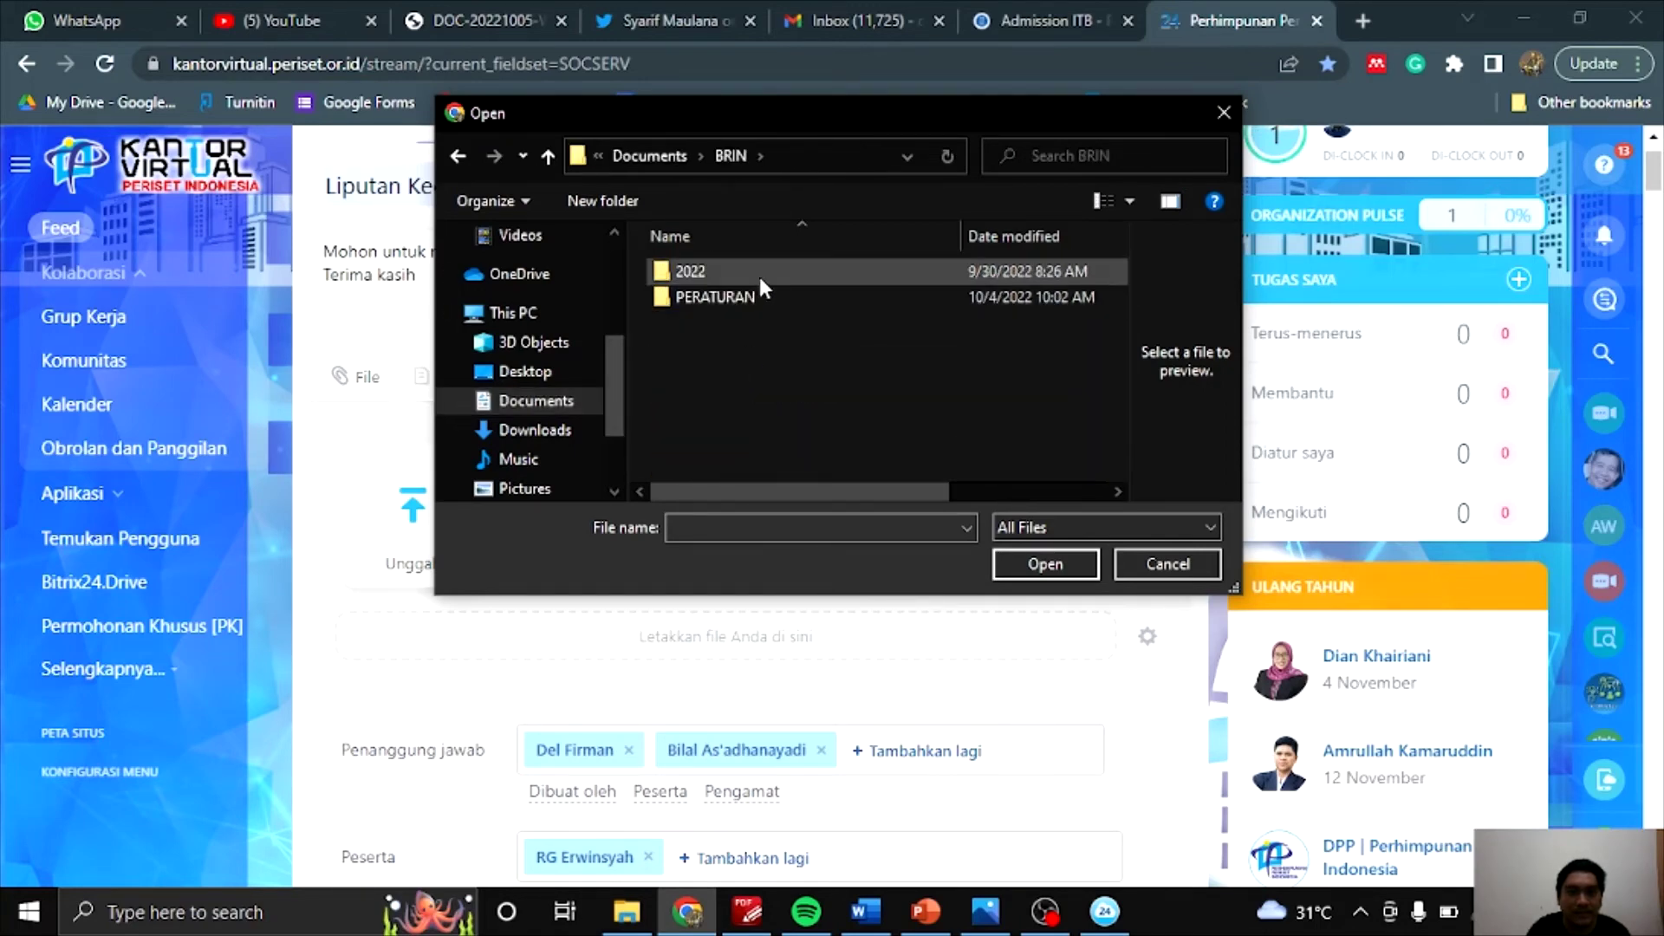
double_click(757, 272)
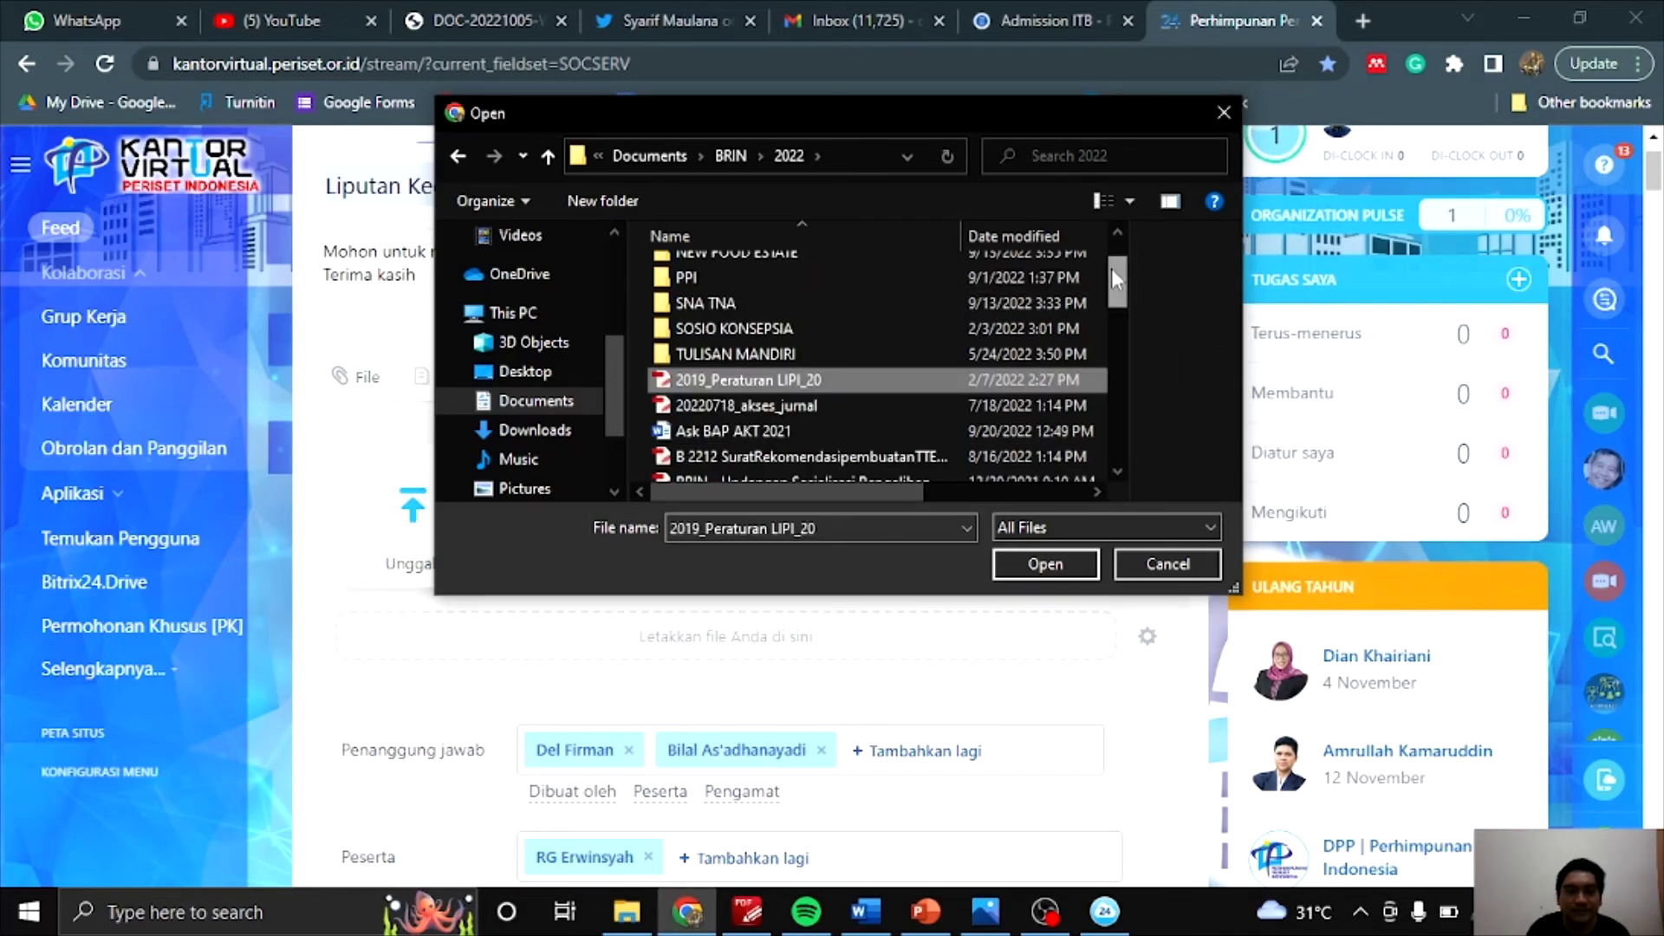
click(1045, 564)
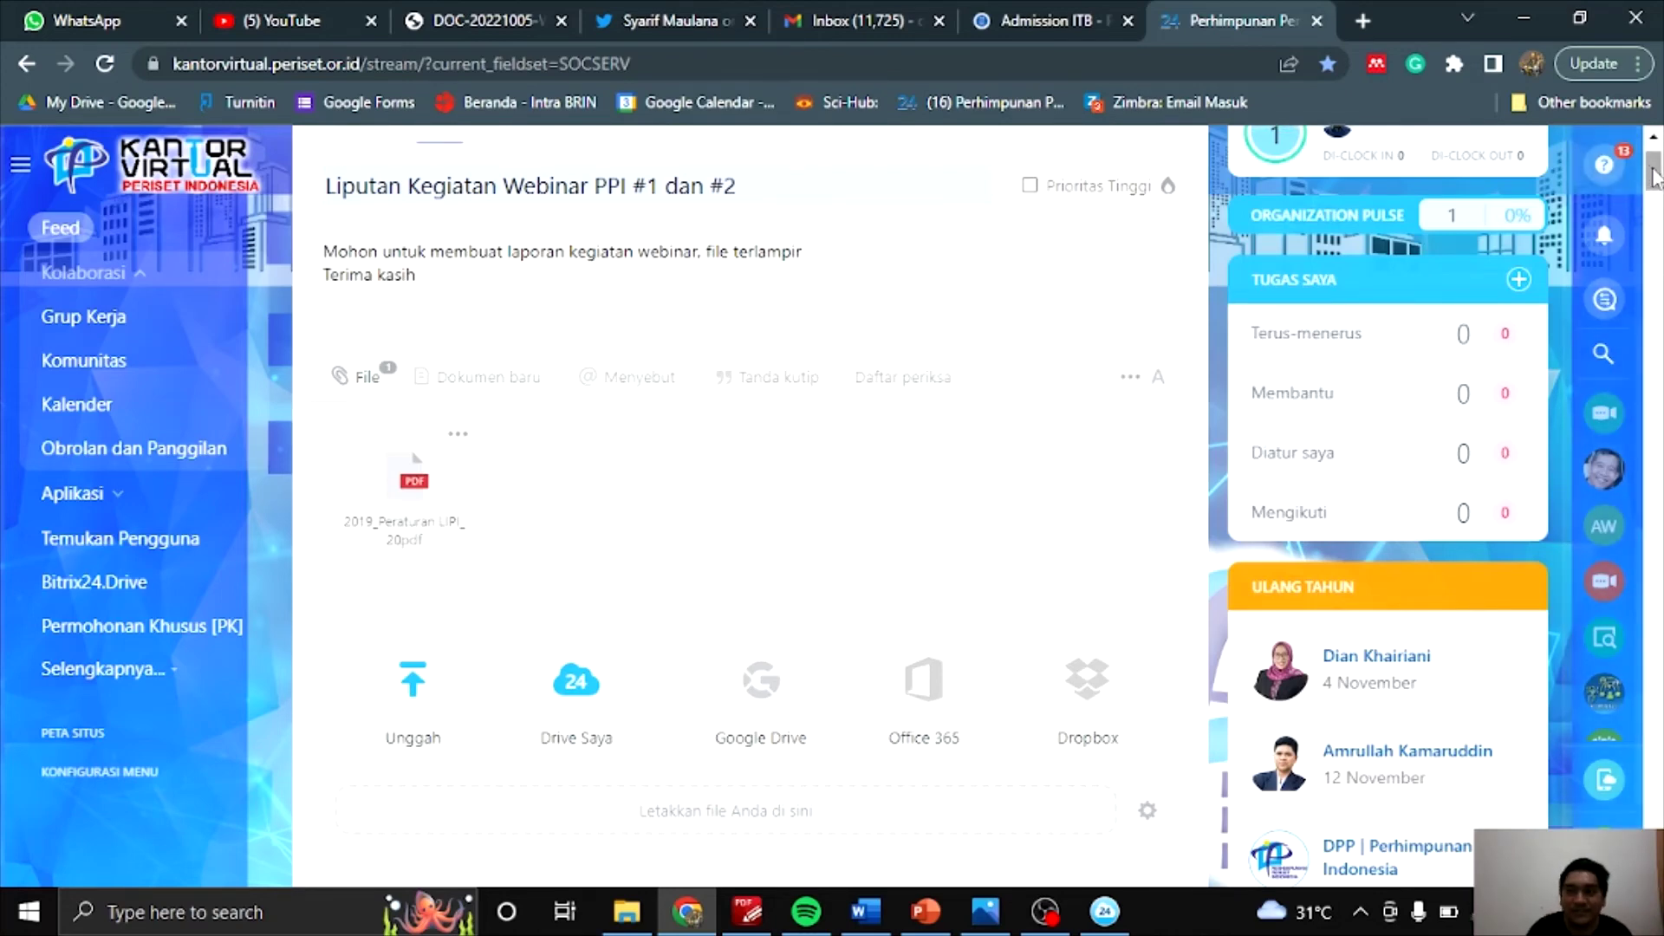
Step: Set the task's Tenggat waktu to 12/10/2022 19:00
drag(1654, 170, 1662, 206)
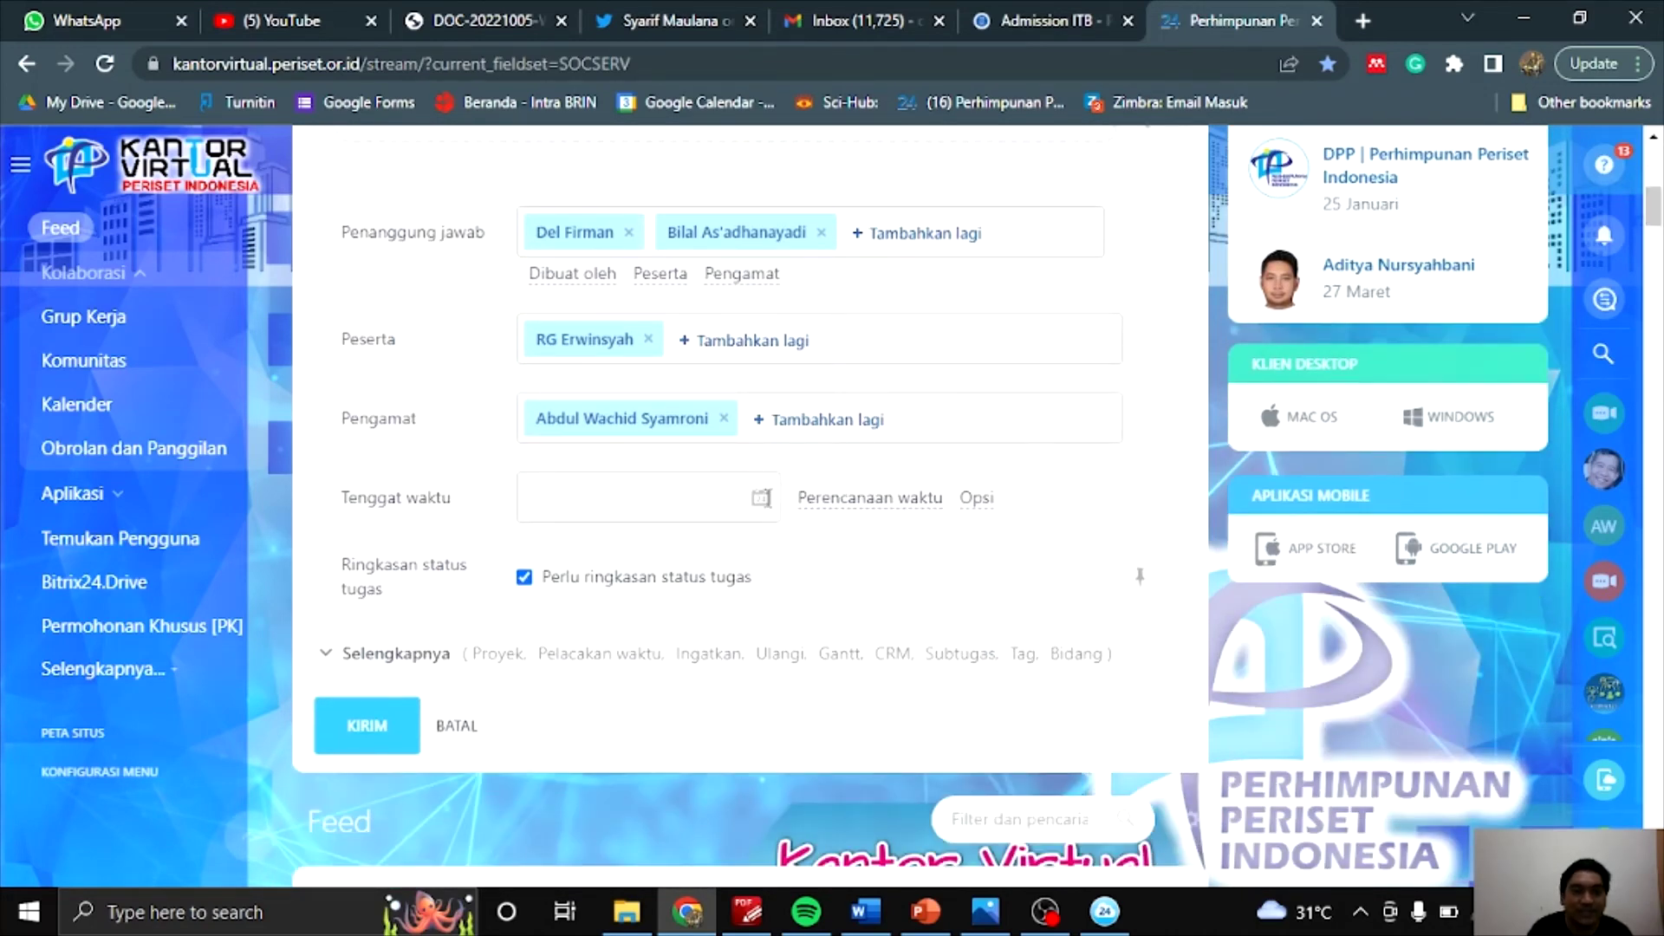
click(707, 498)
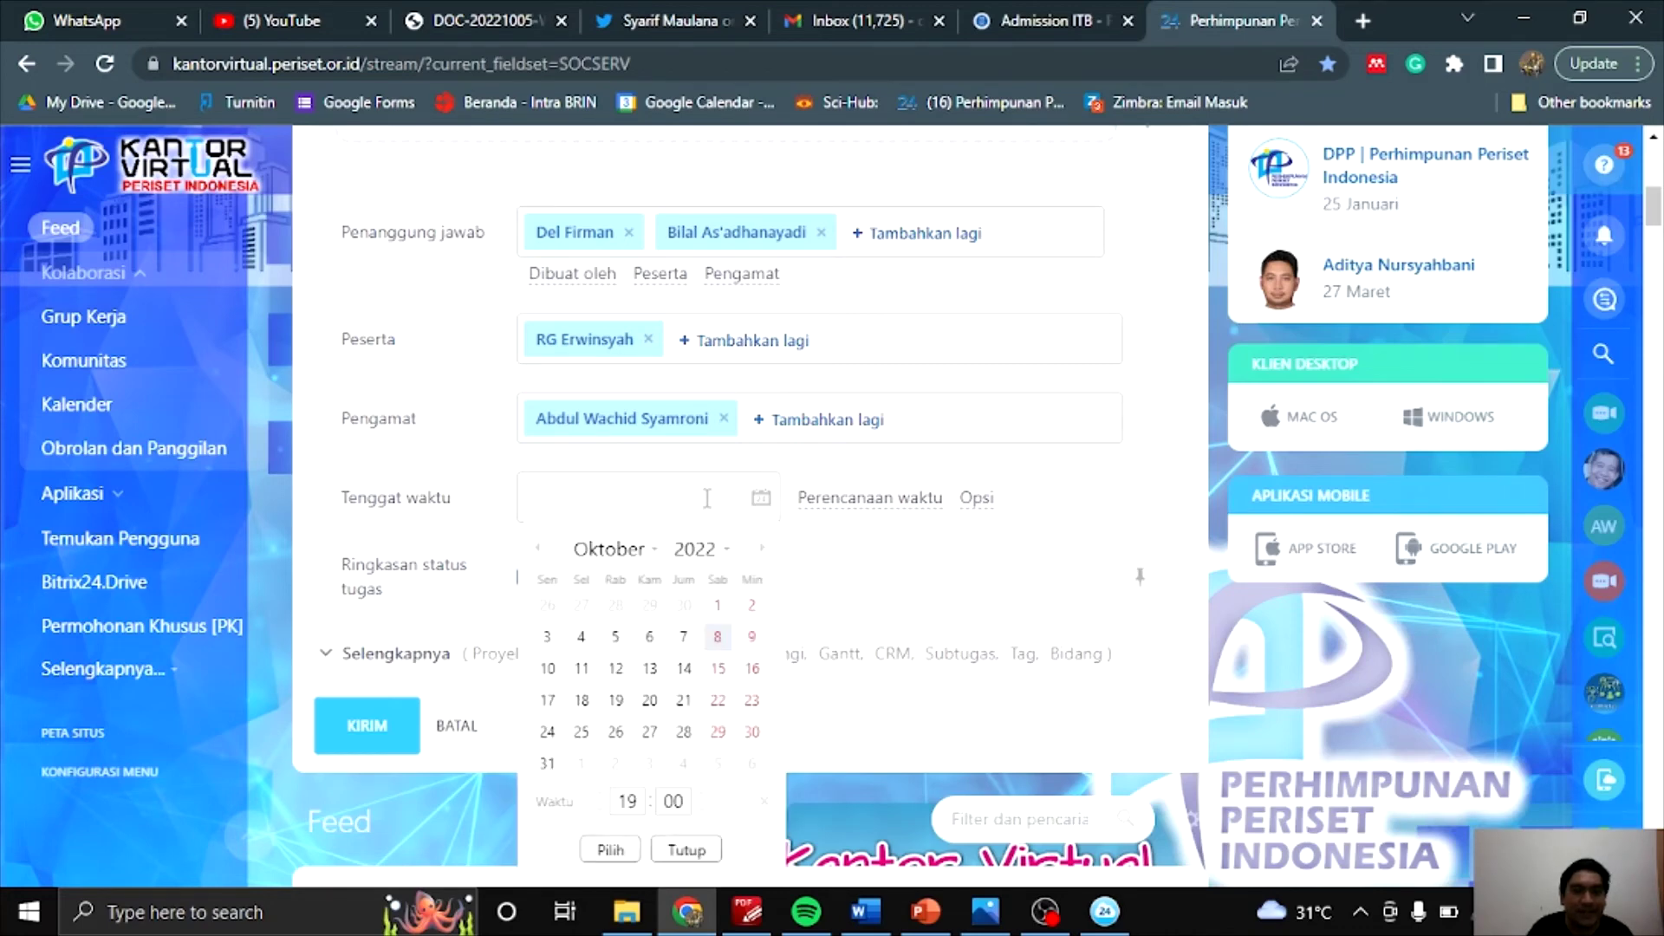
click(616, 669)
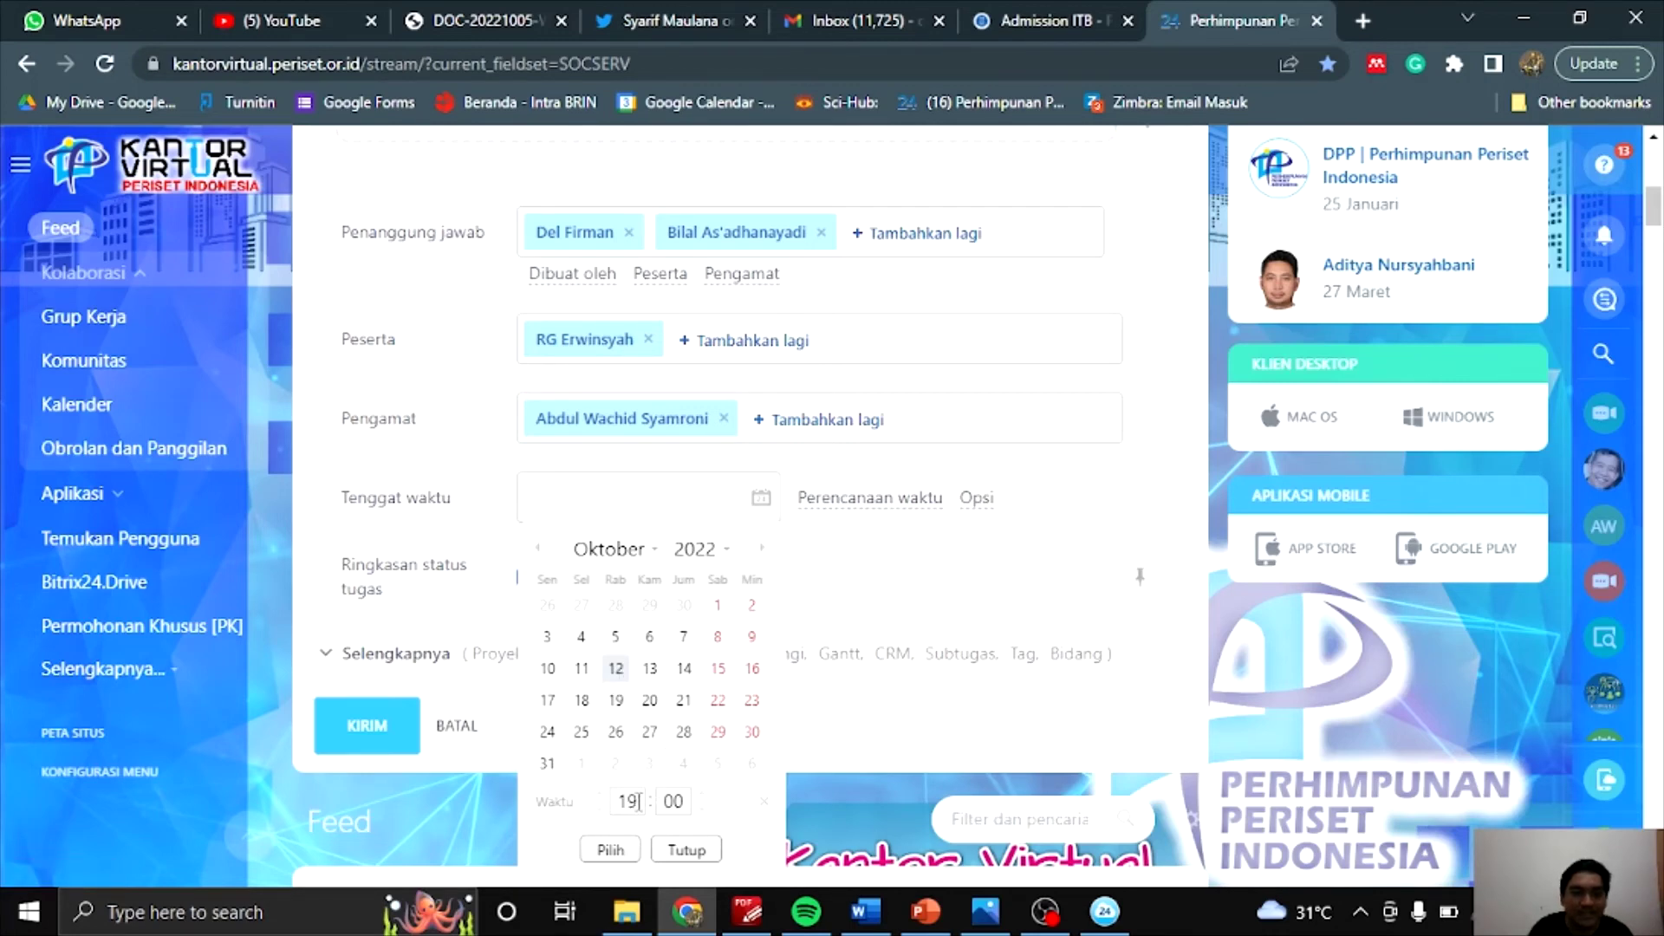
click(610, 851)
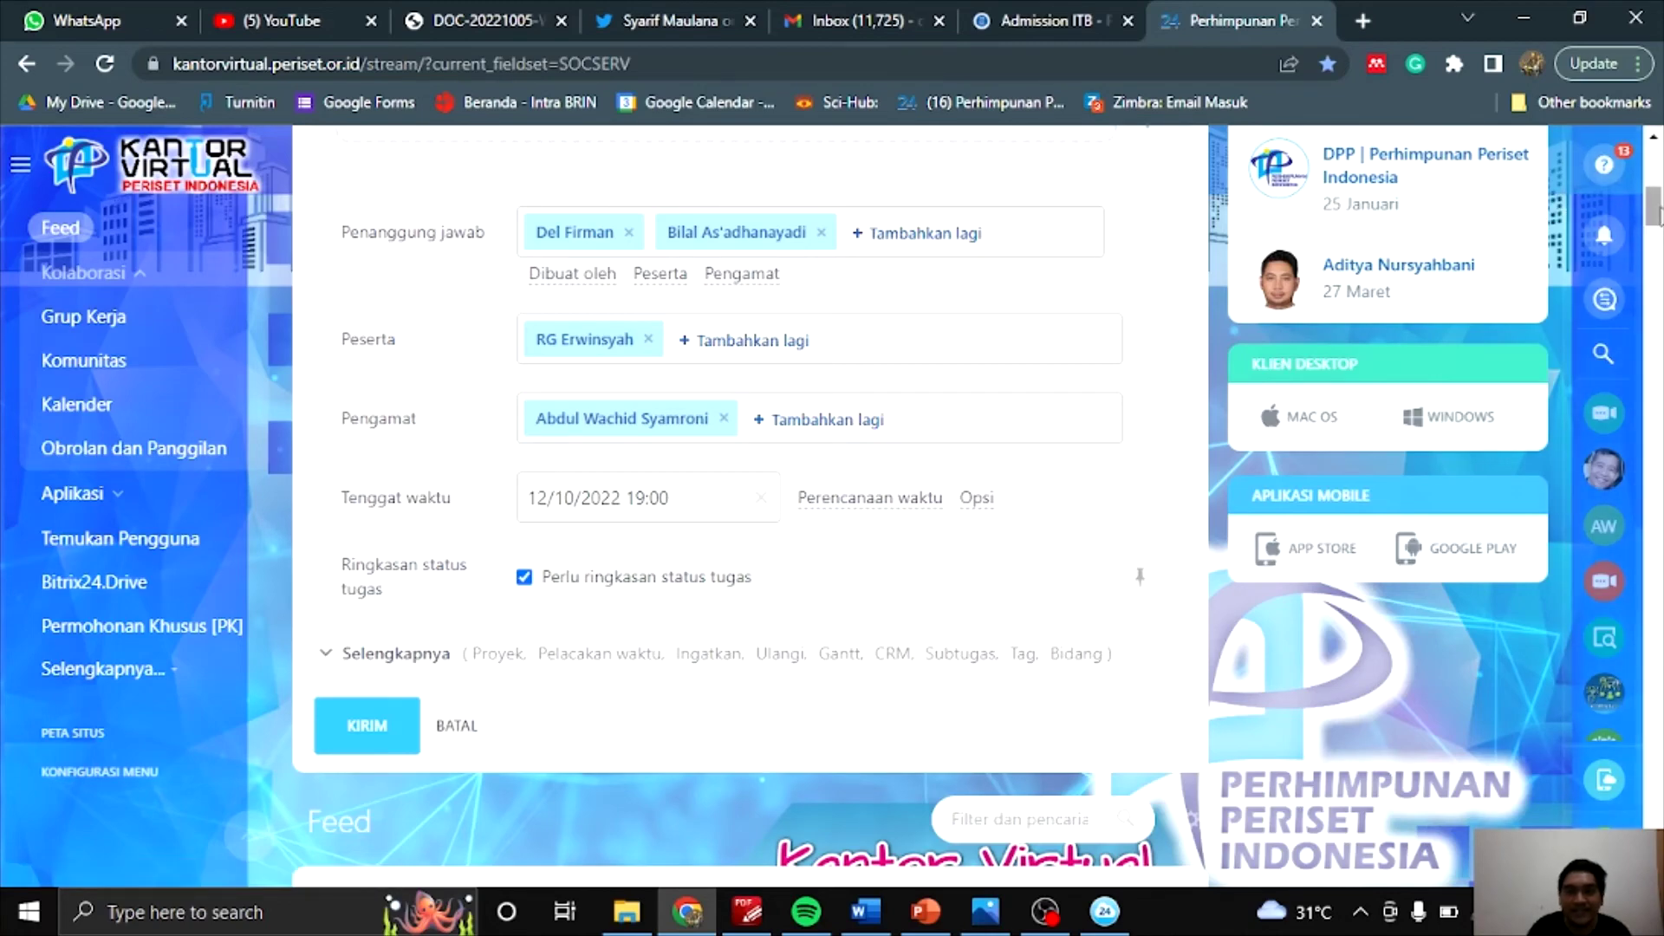
Step: Review the completed task form from title to deadline and submit the task
scroll(1654, 208, up, 1)
scroll(1654, 208, up, 8)
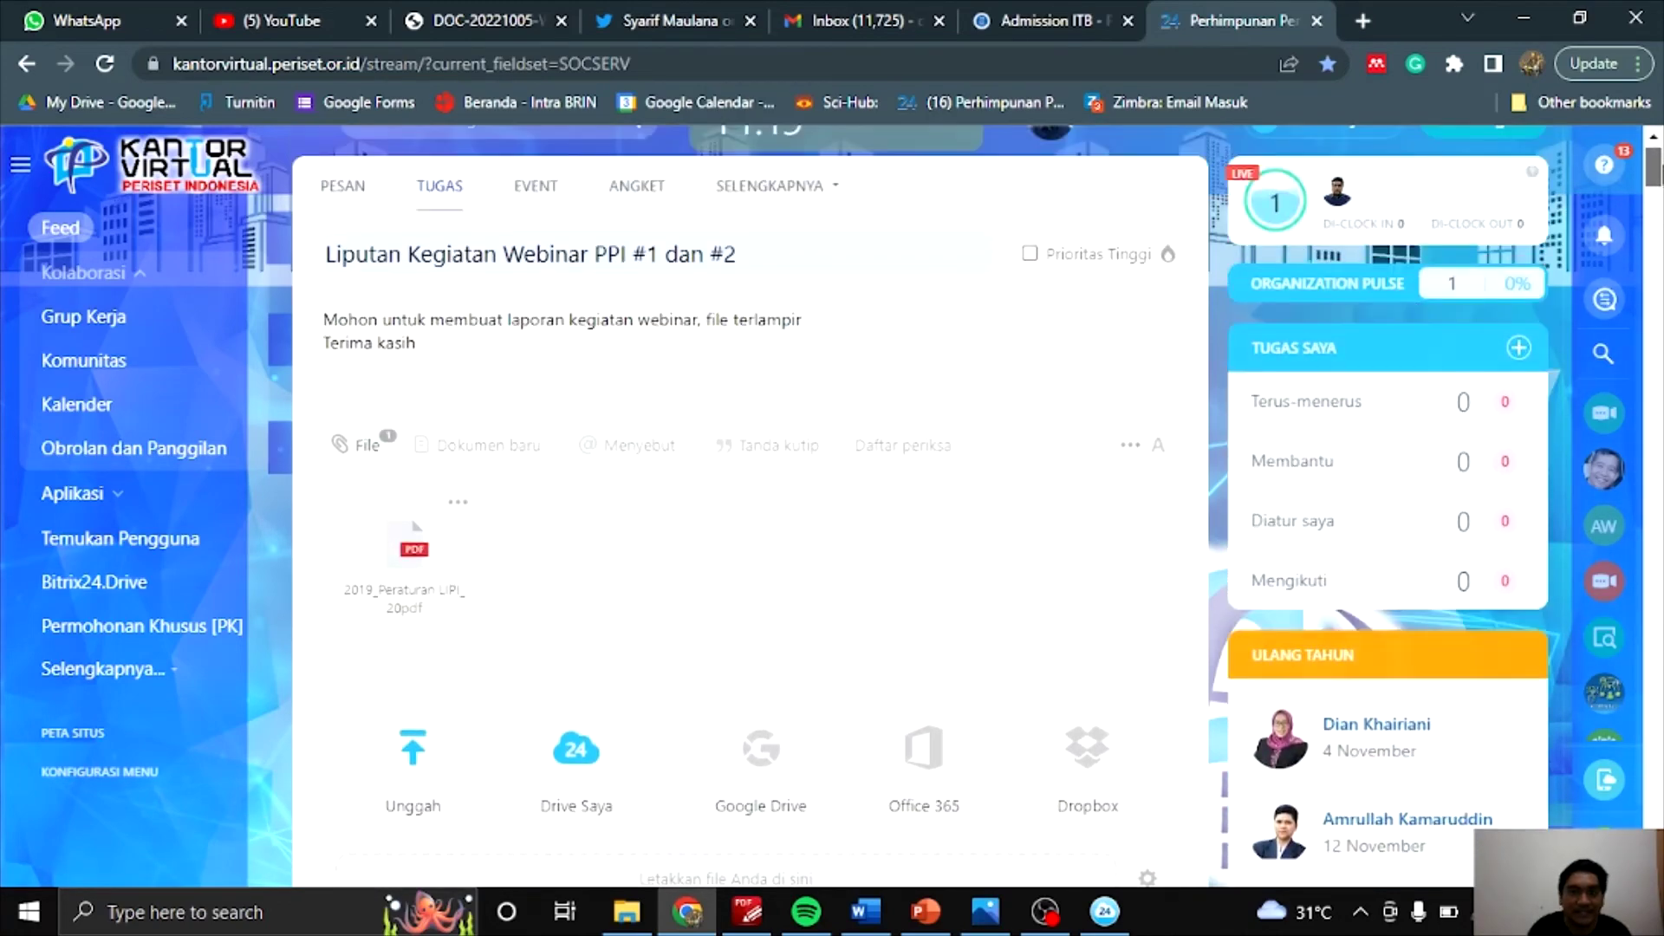
scroll(1654, 208, down, 10)
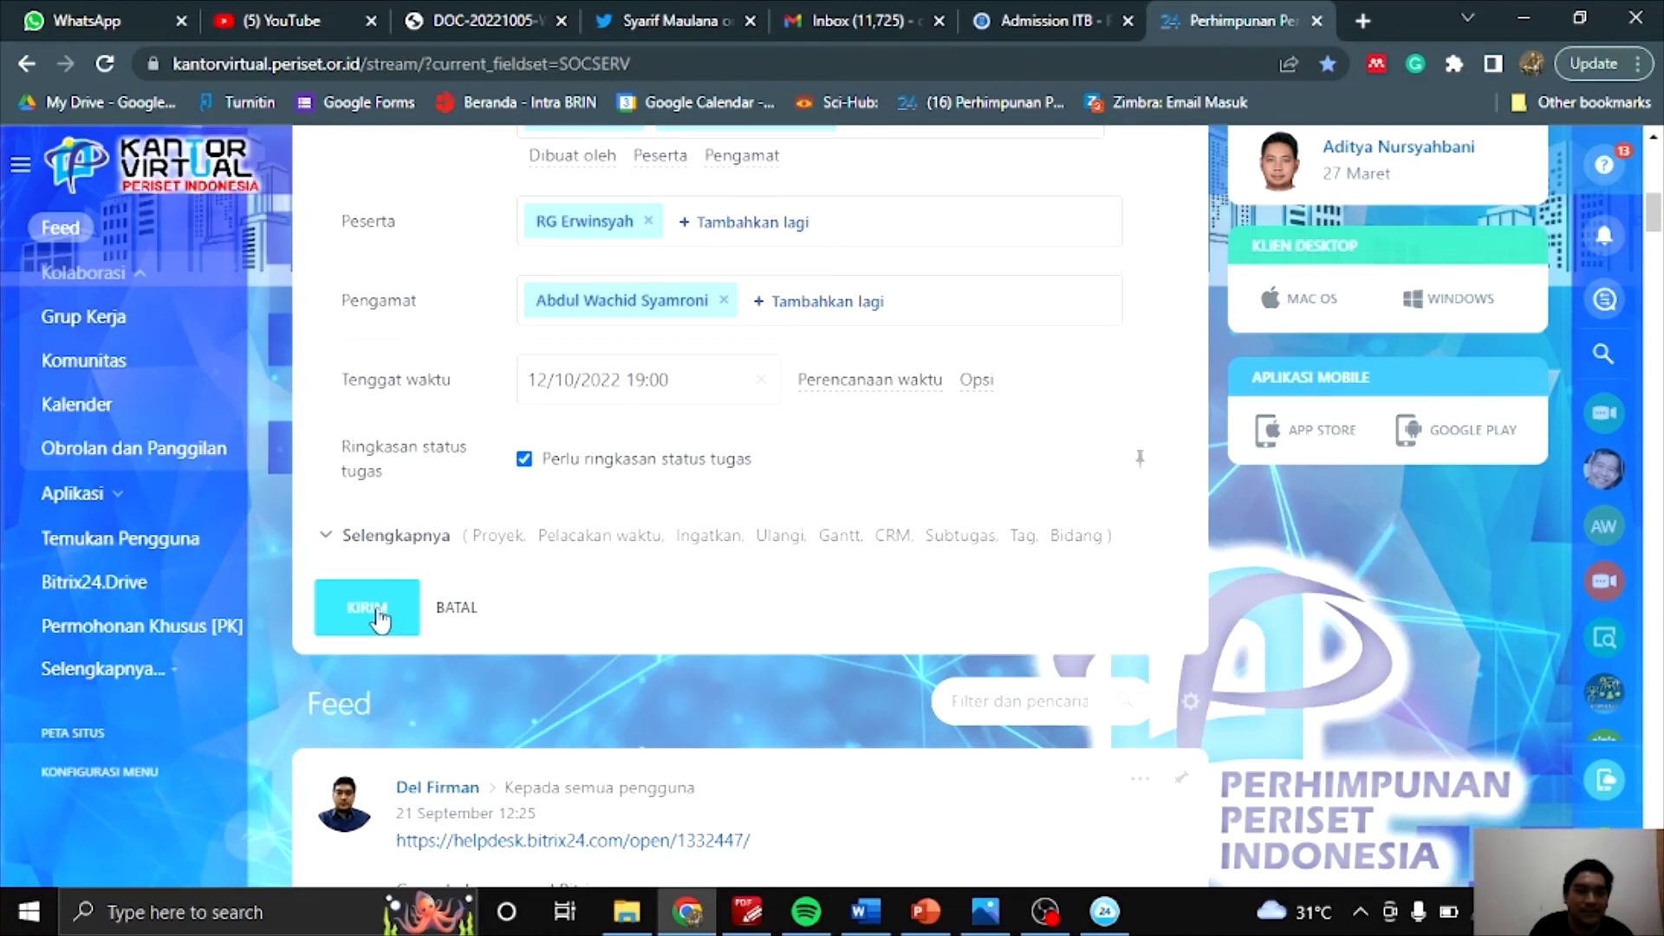
click(379, 618)
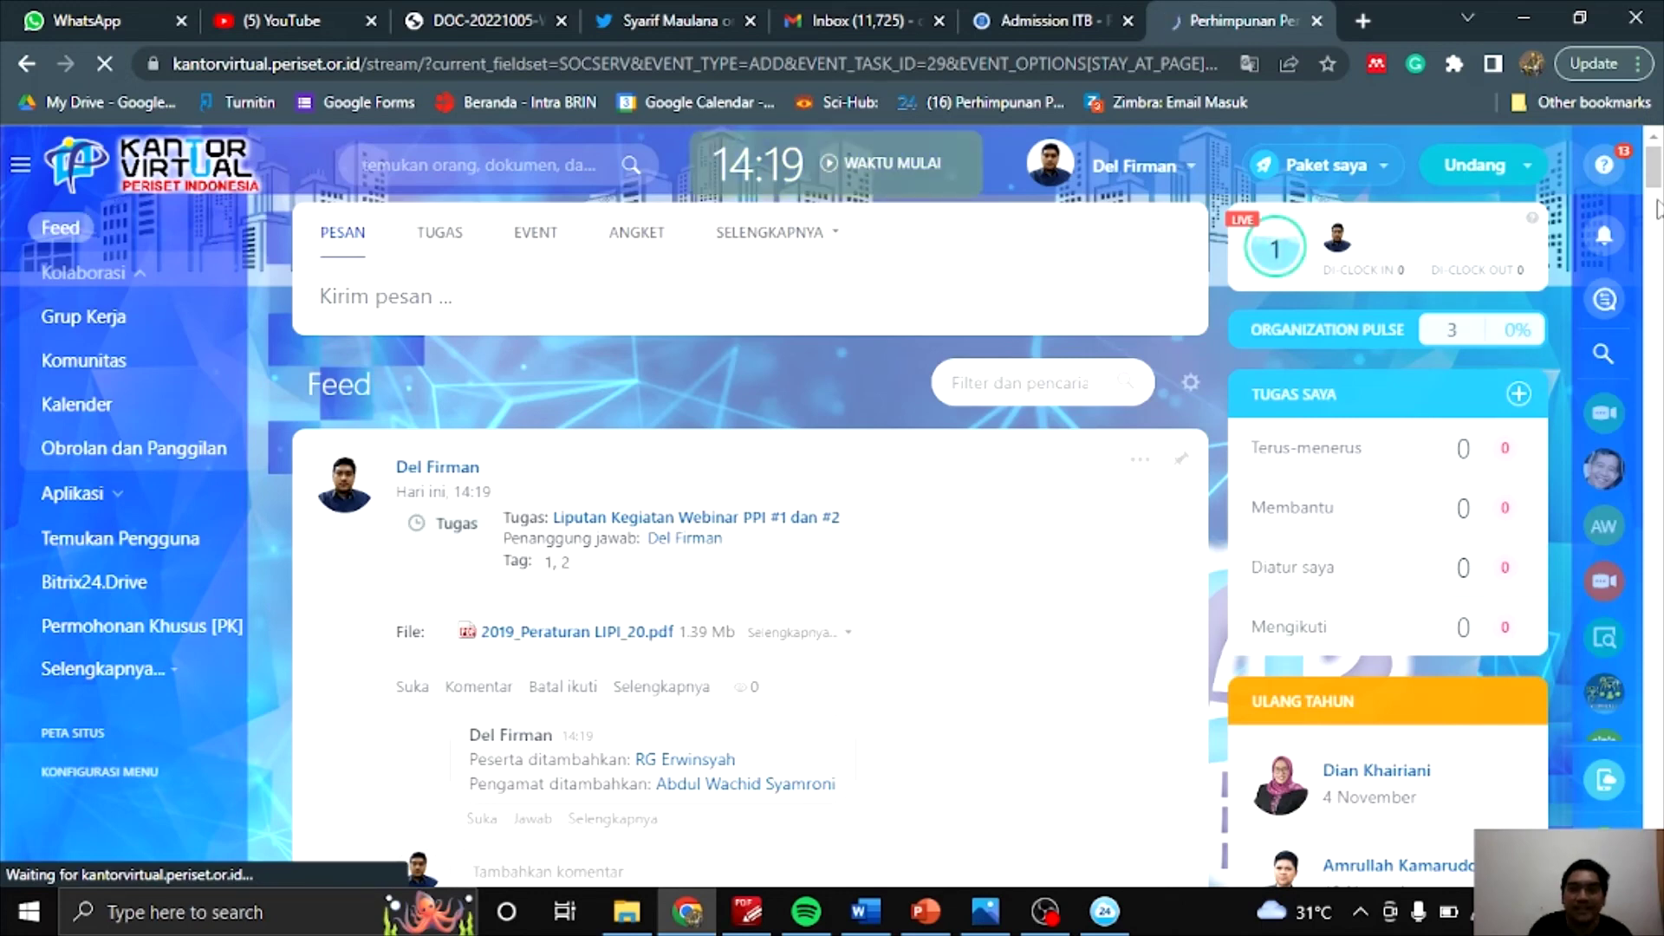
Step: Open the task Liputan Kegiatan Webinar PPI #1 dan #2 from the feed, examine its details, people and Riwayat, and close it
drag(1657, 176, 1659, 187)
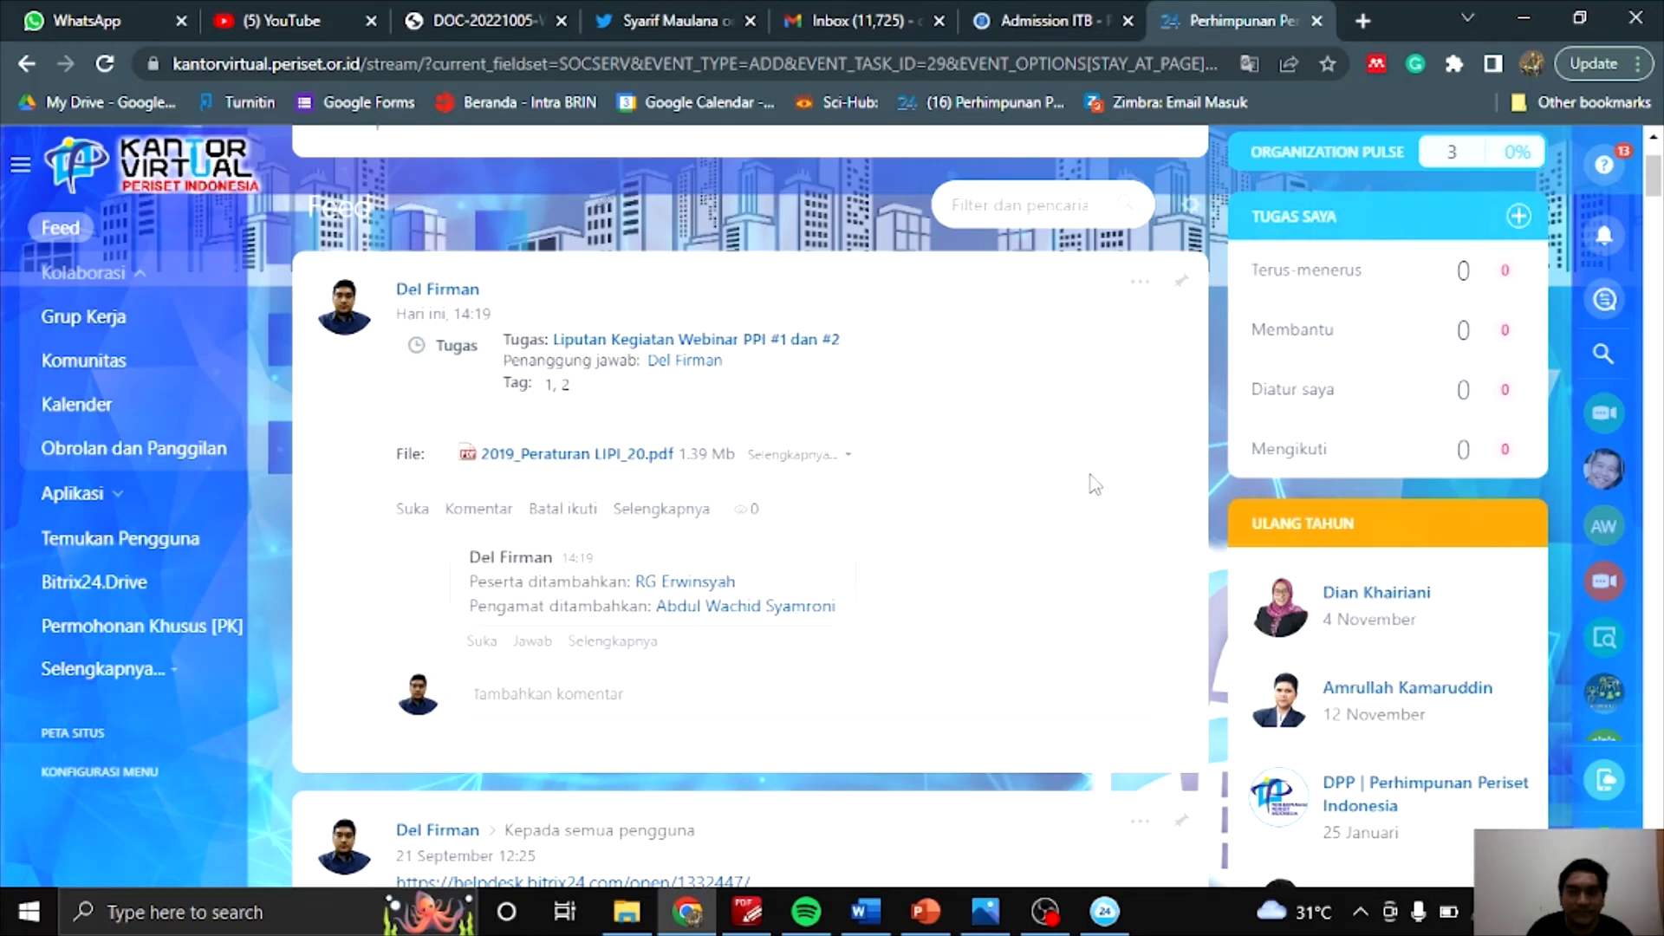
click(746, 346)
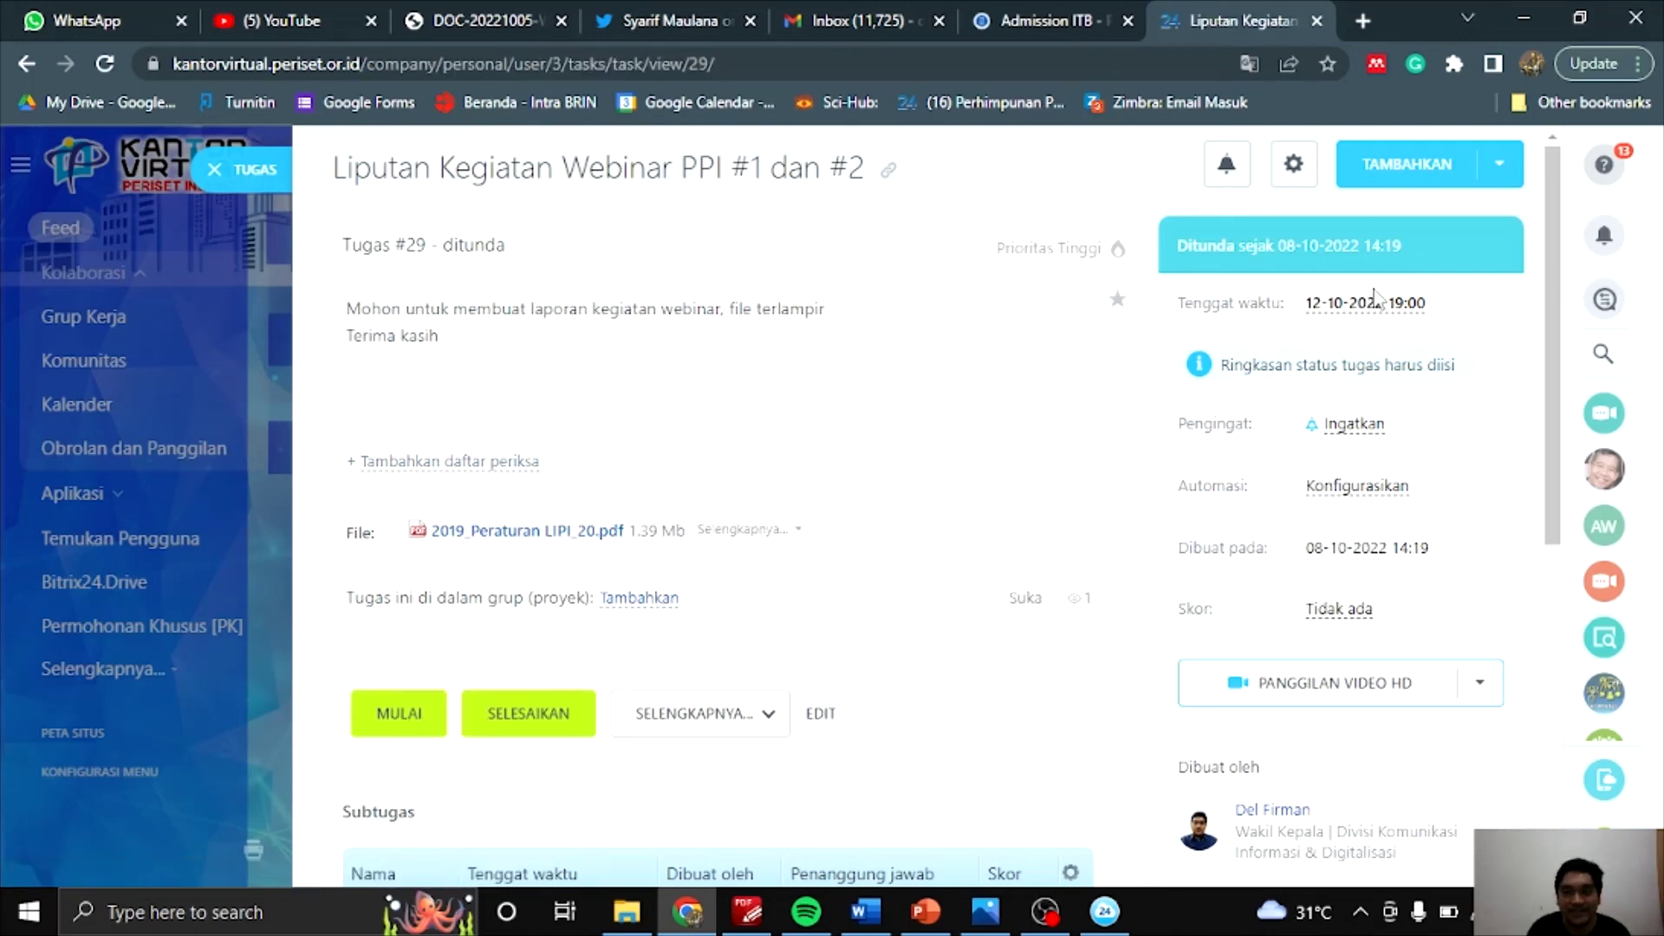
drag(1556, 290, 1558, 551)
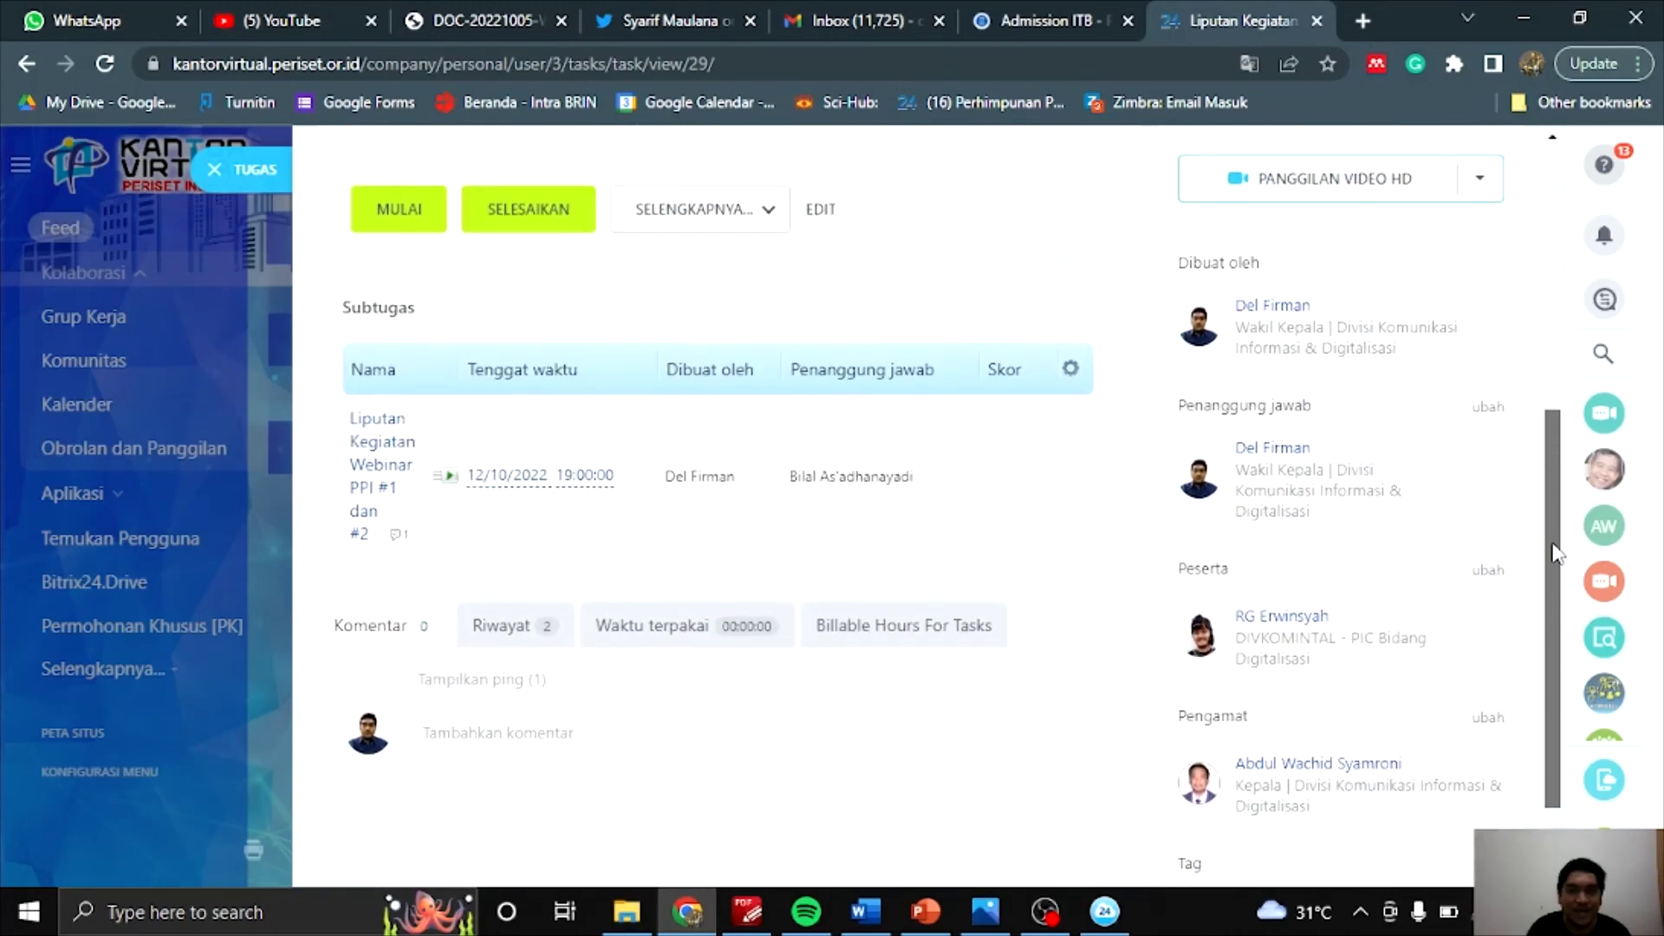
click(503, 639)
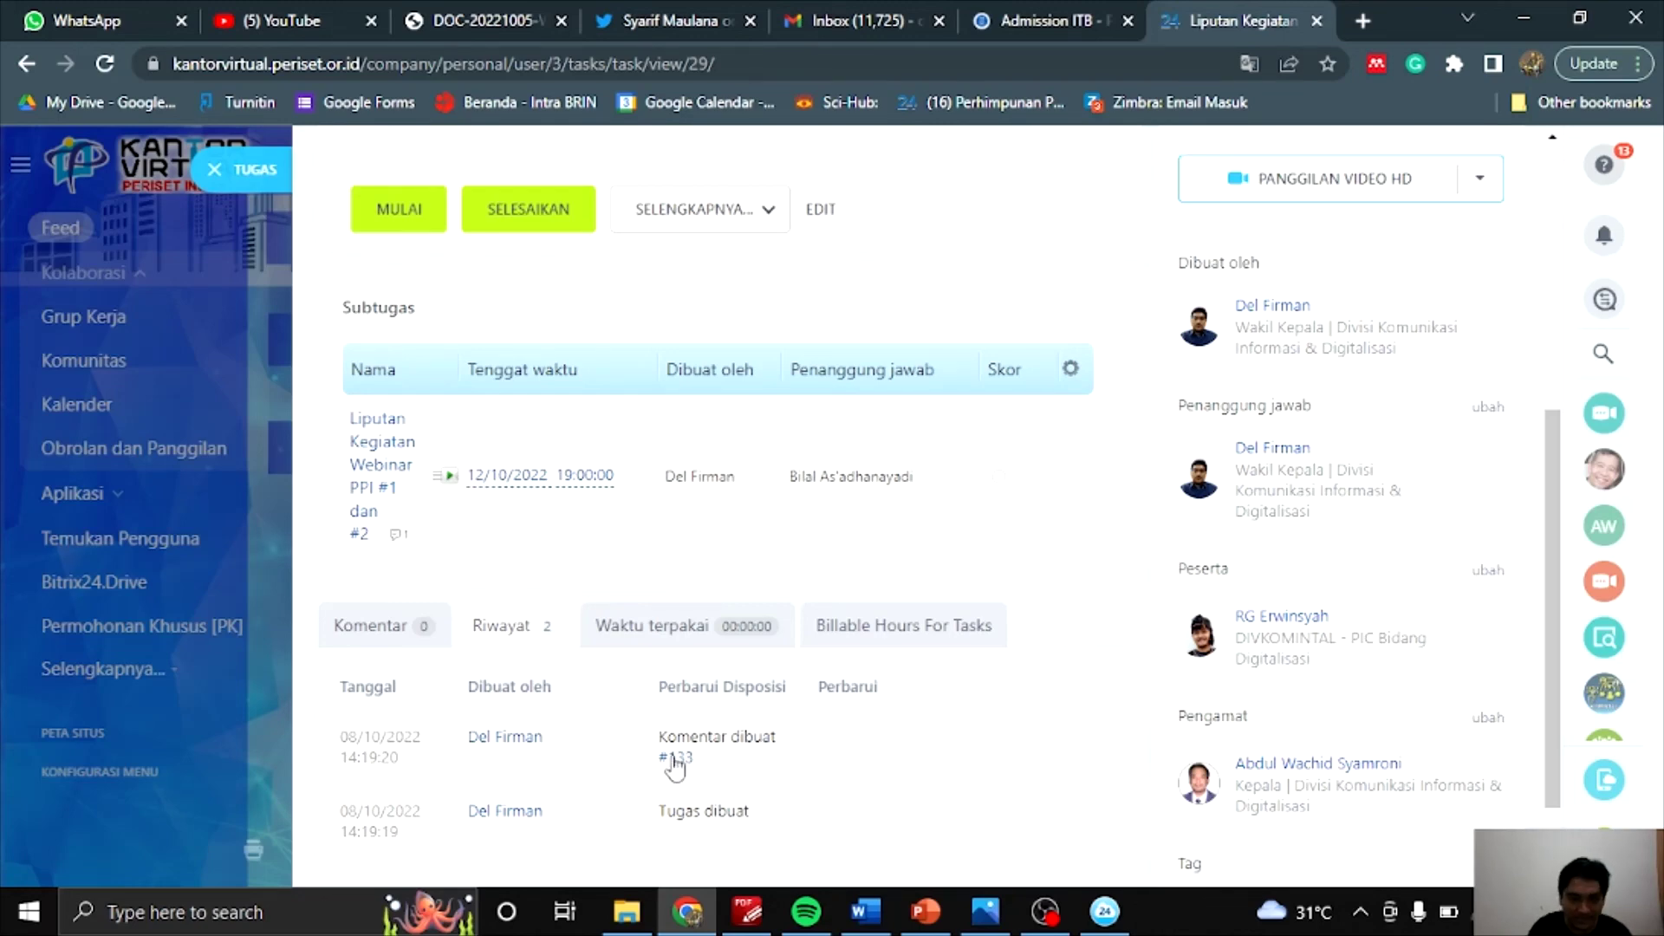
click(387, 640)
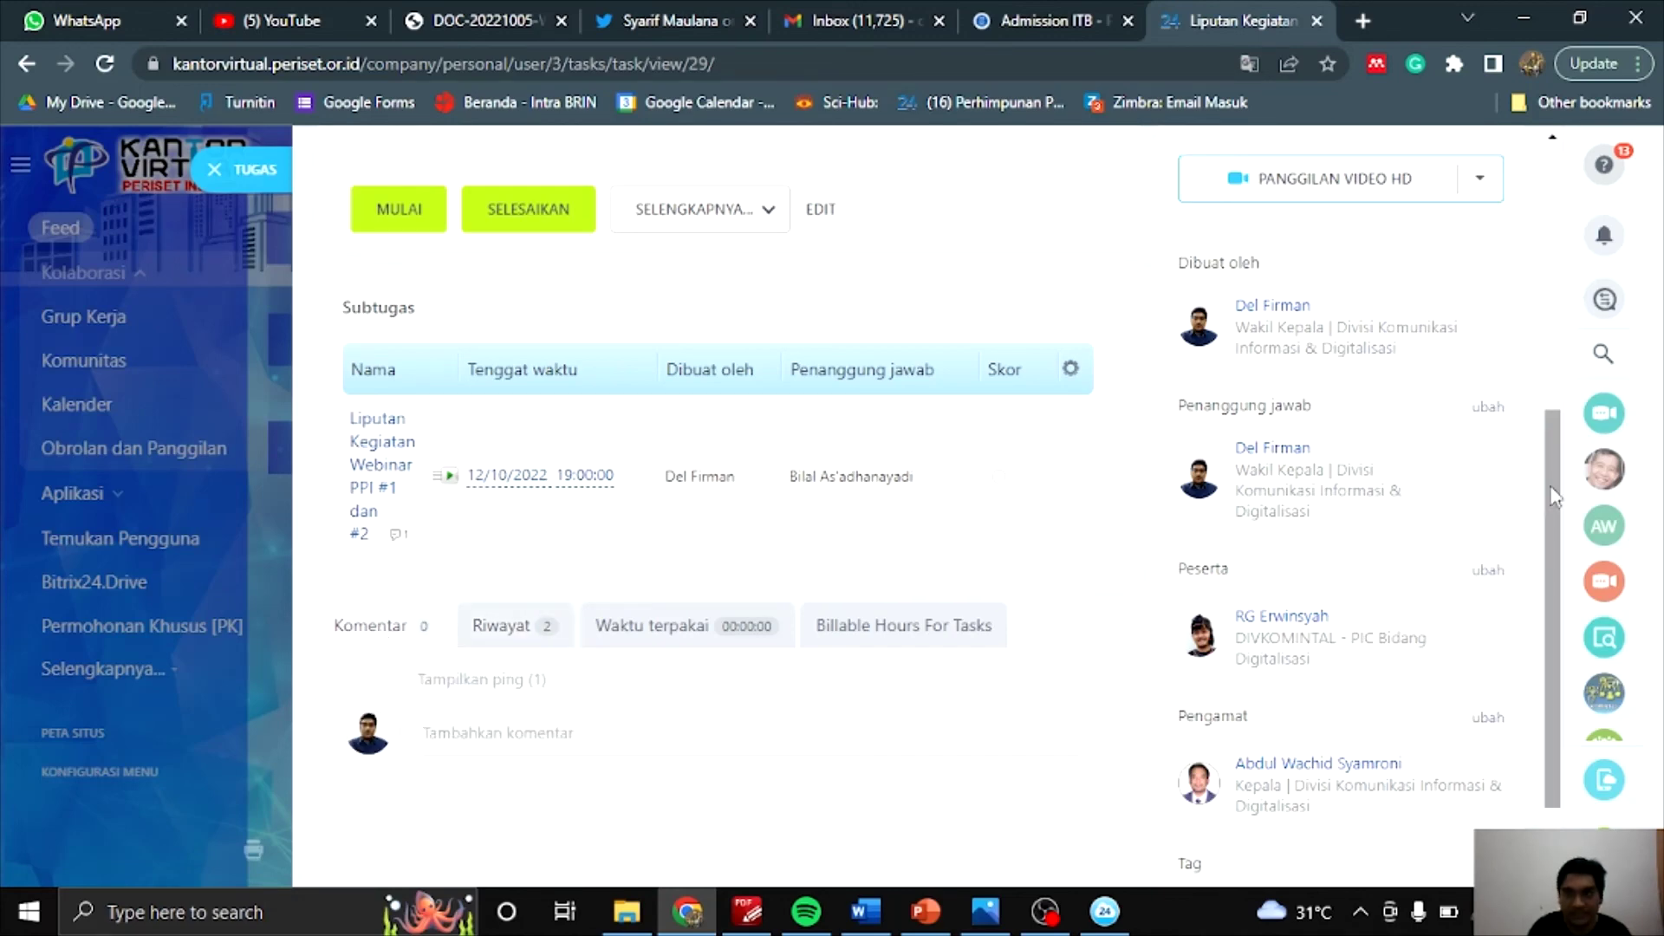
drag(1553, 508, 1536, 225)
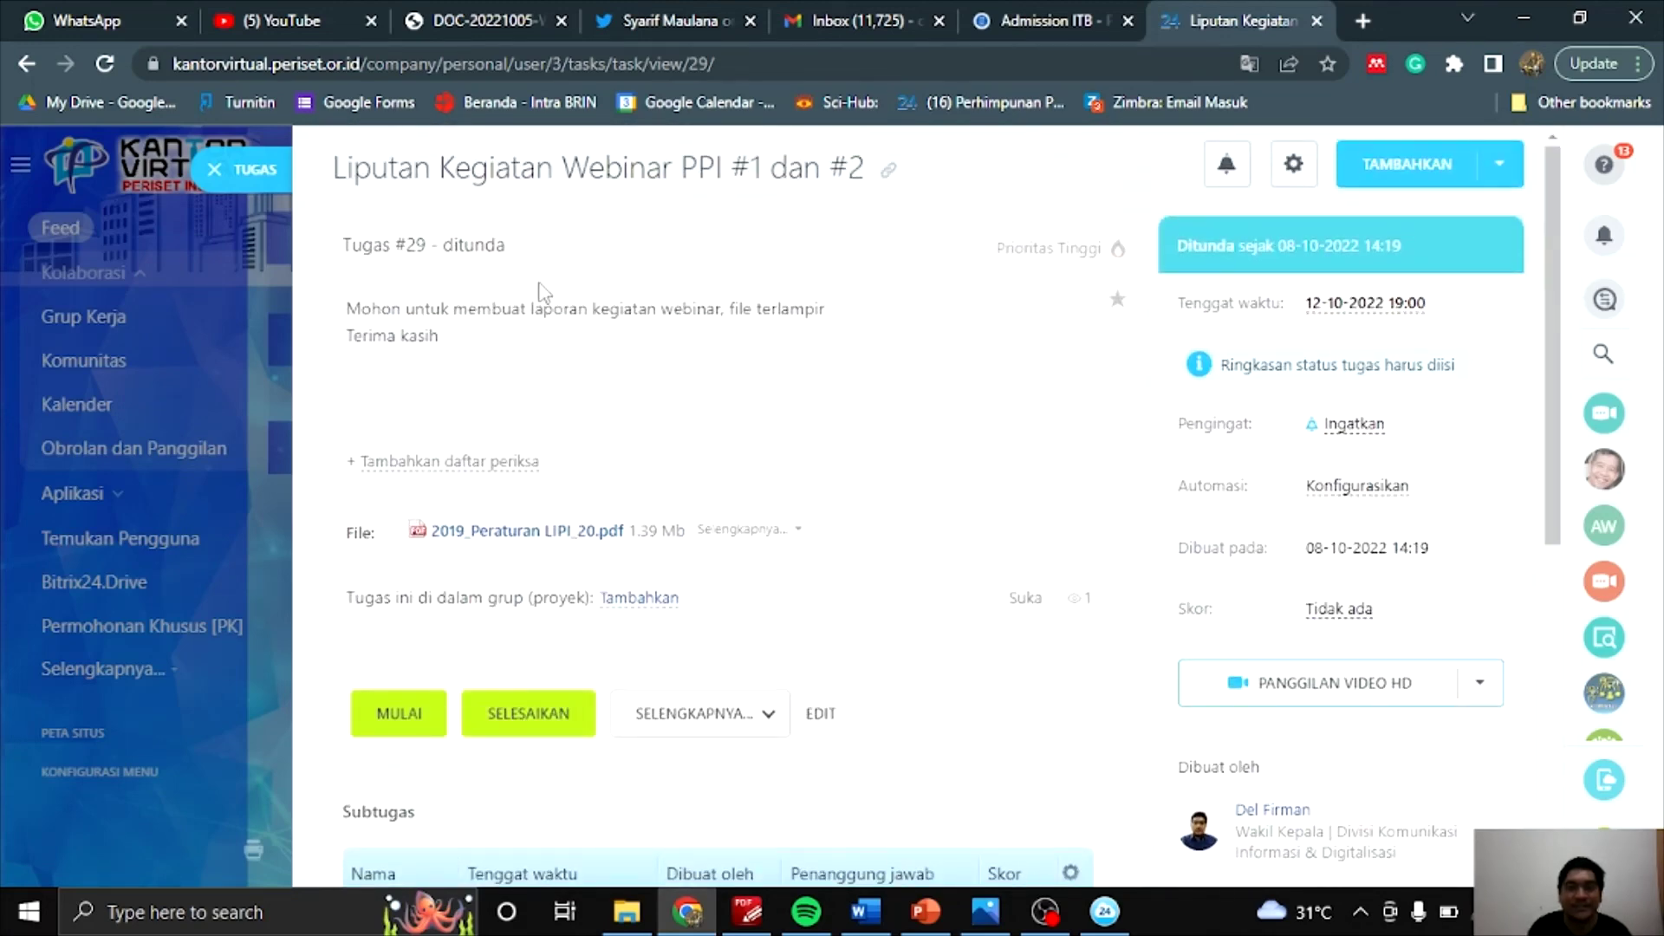
click(227, 180)
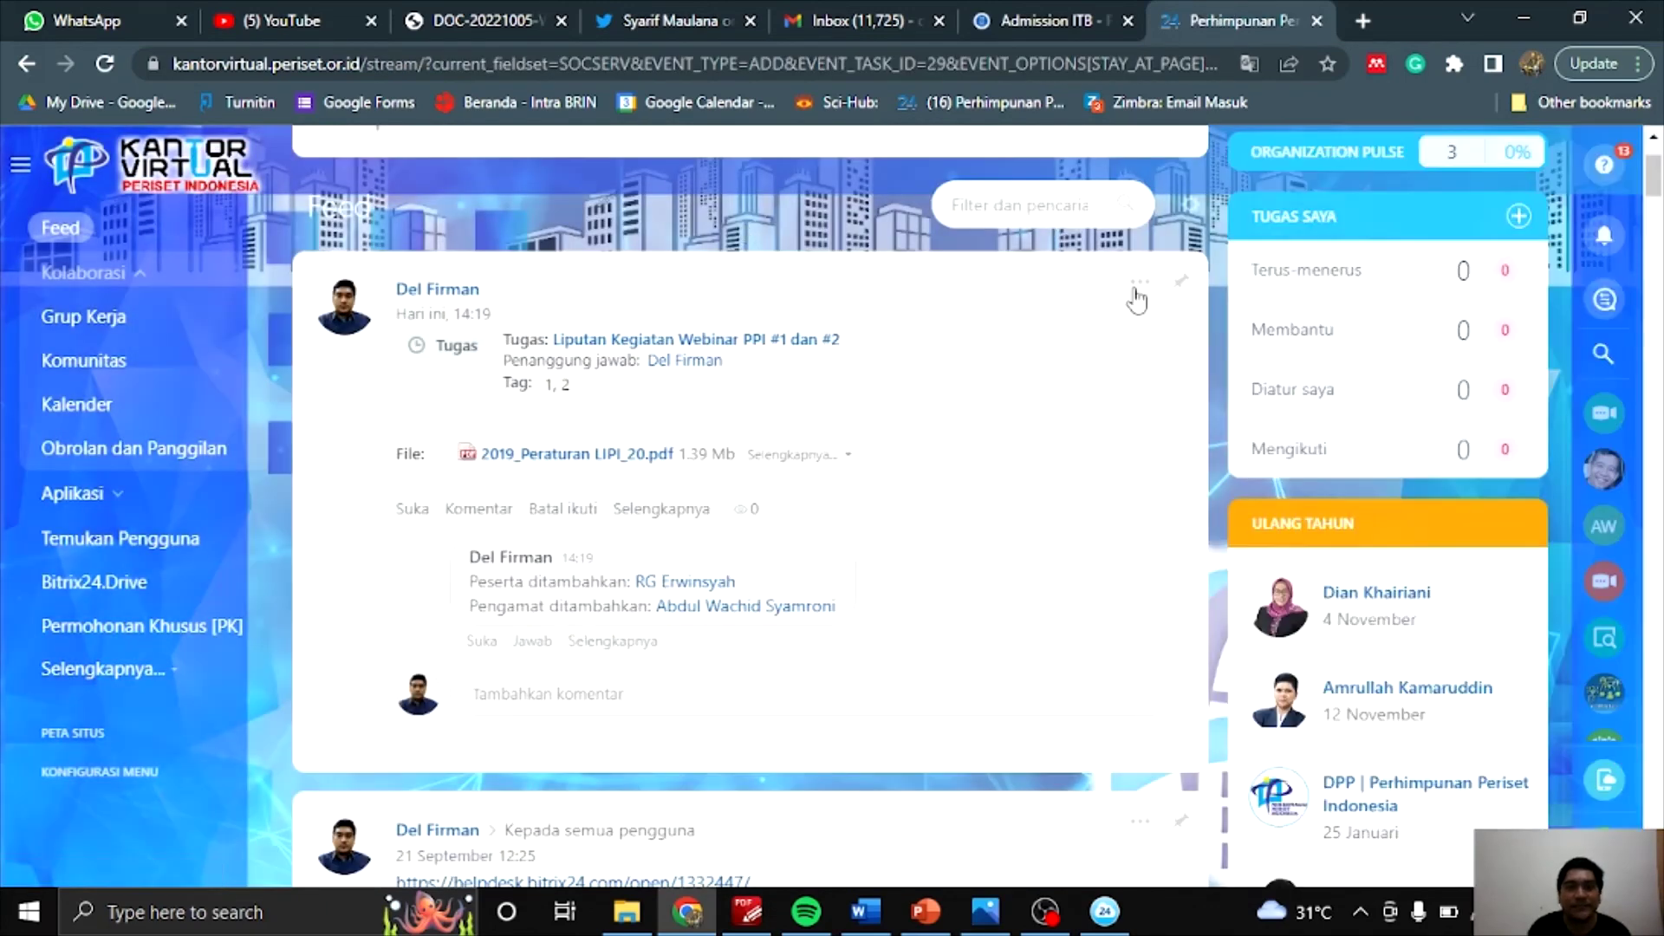
scroll(1654, 173, up, 2)
drag(1654, 173, 1654, 174)
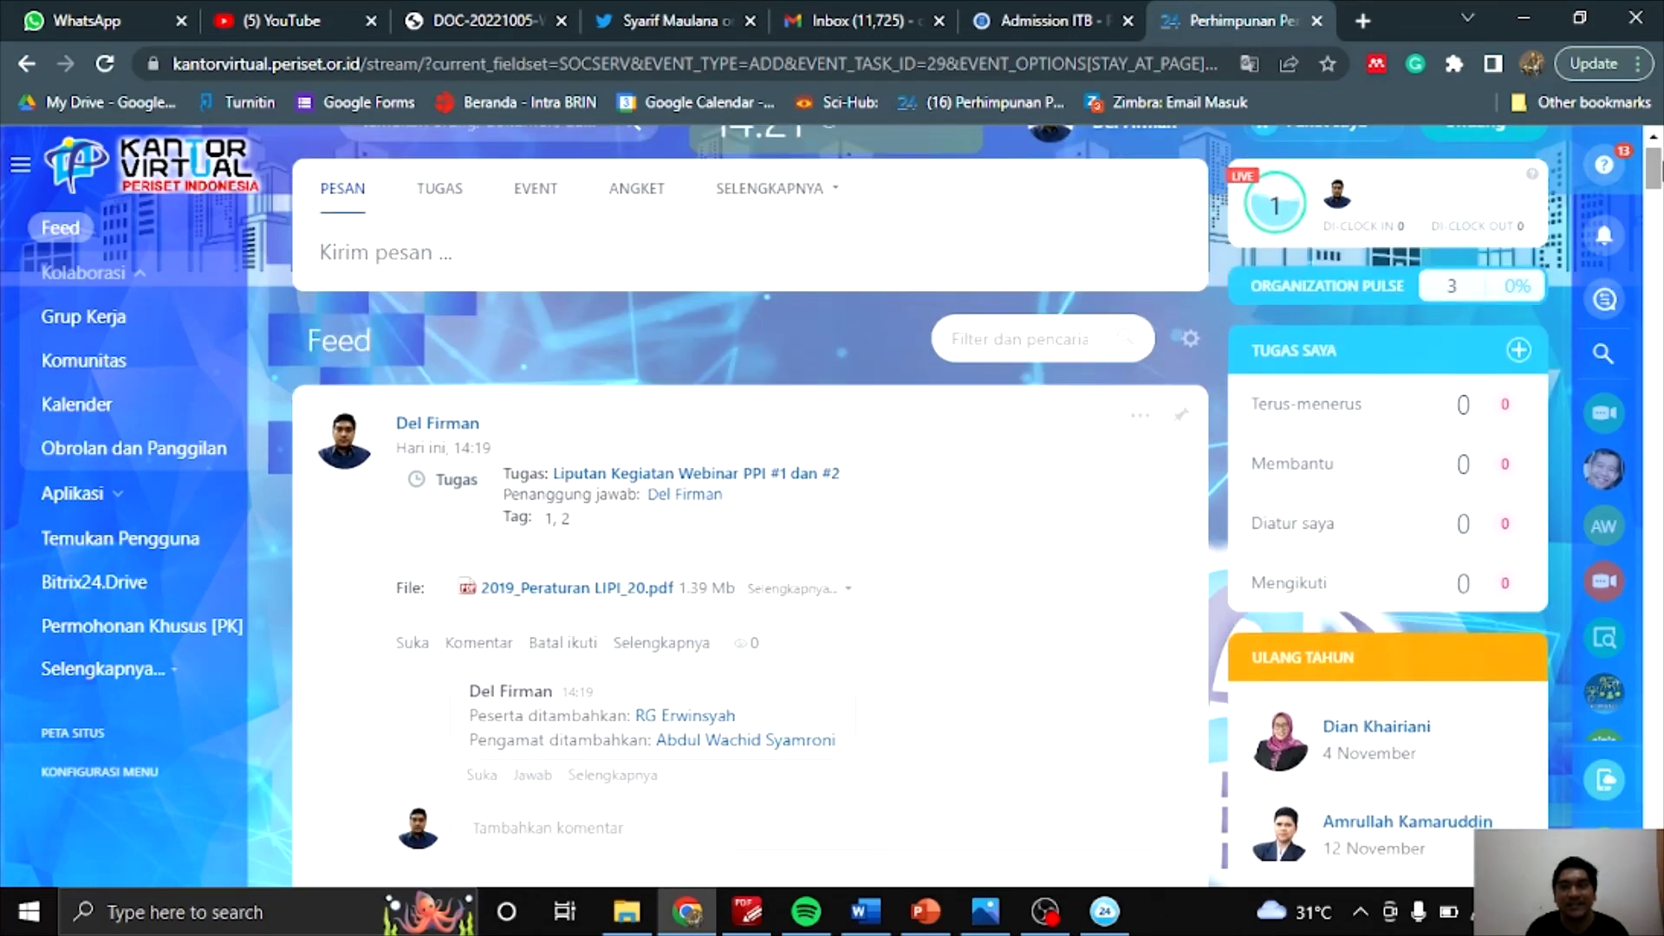
drag(1655, 175, 1656, 167)
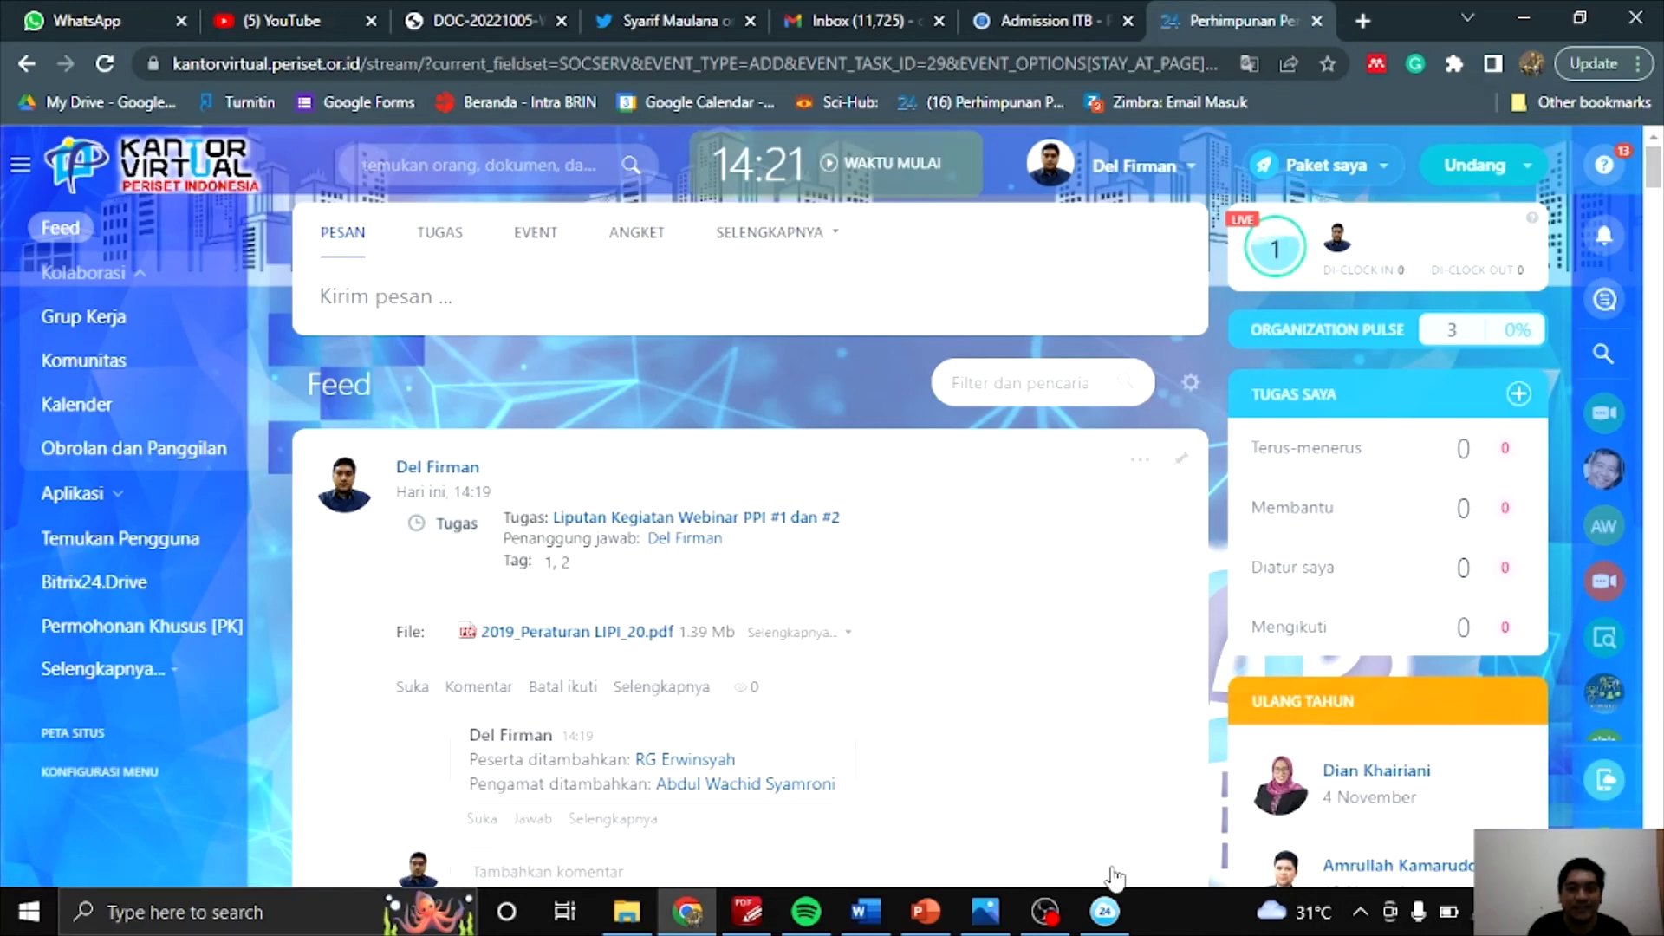
mouse_move(1106, 915)
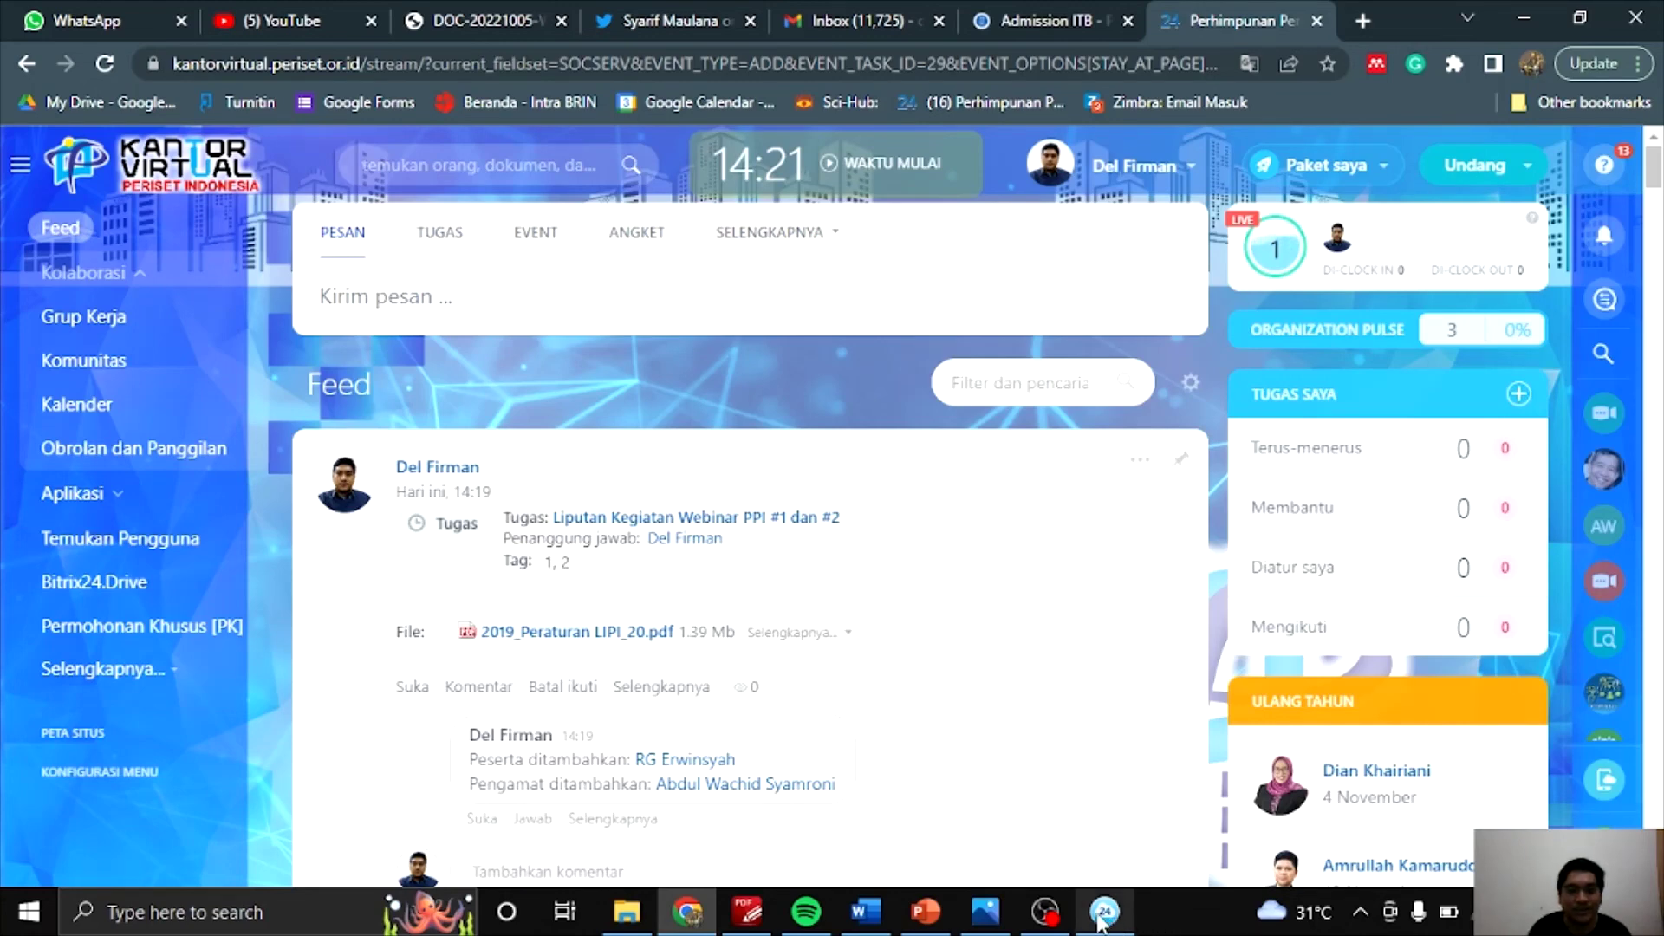
click(1046, 910)
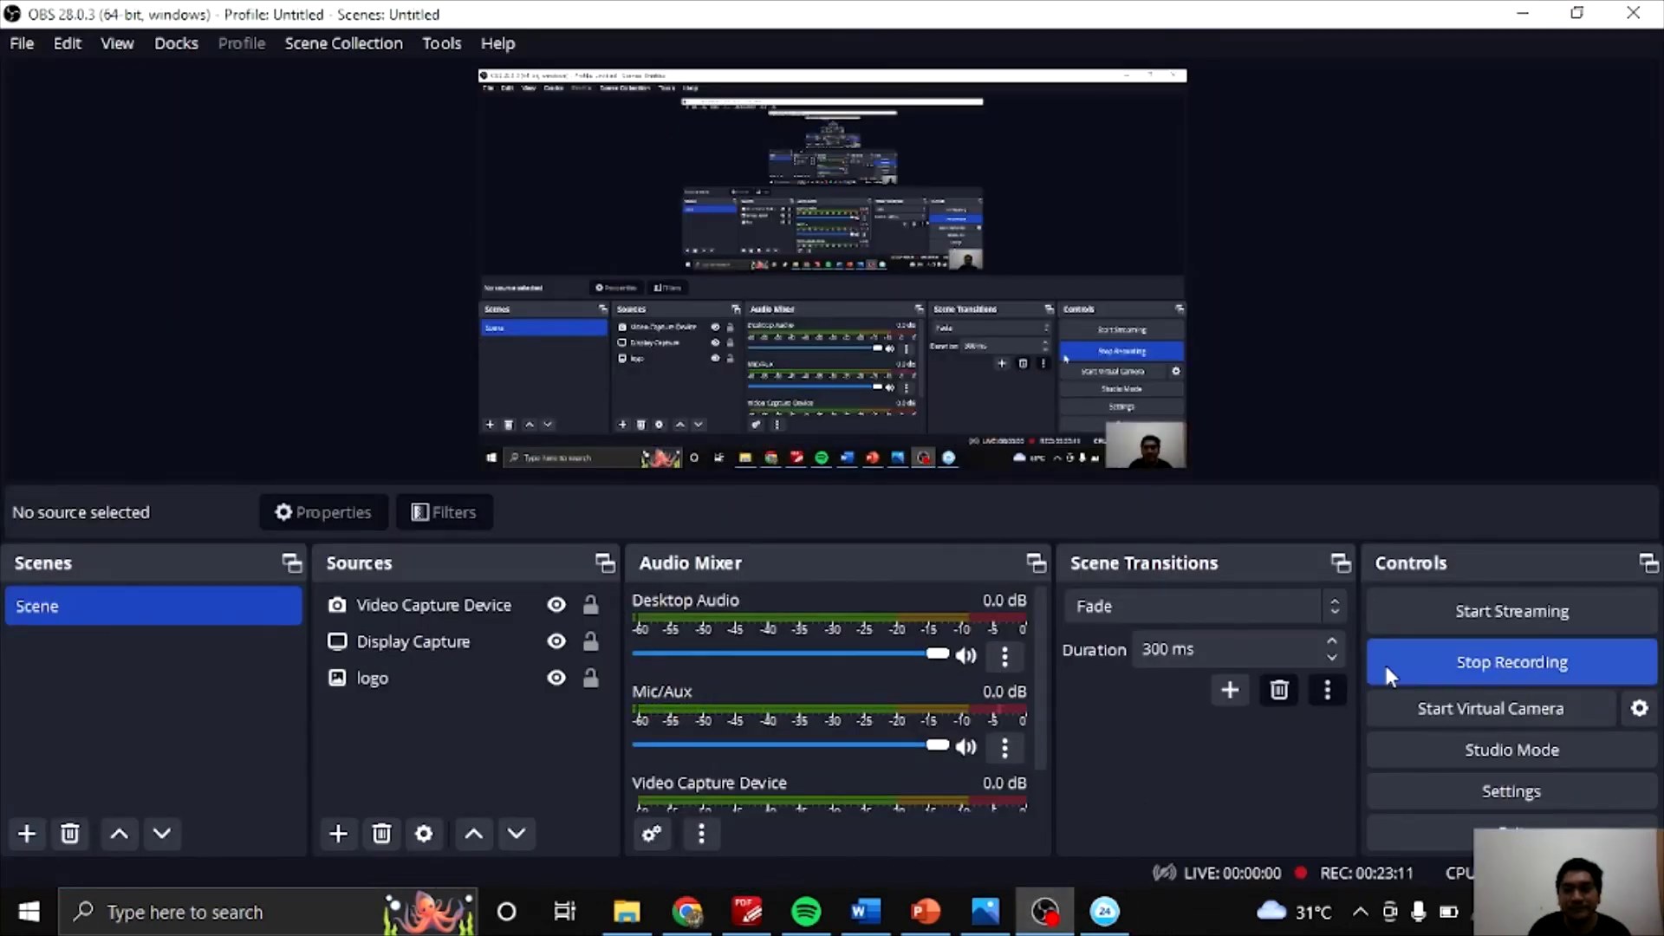